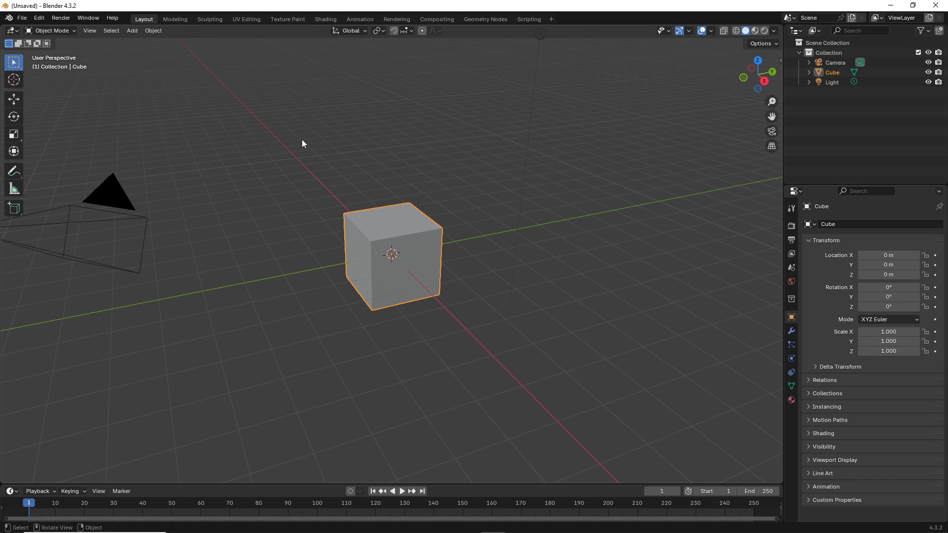
Step: Delete the default cube from the scene
{"action": "scroll", "coordinate": [361, 250], "scroll_direction": "down", "scroll_amount": 2}
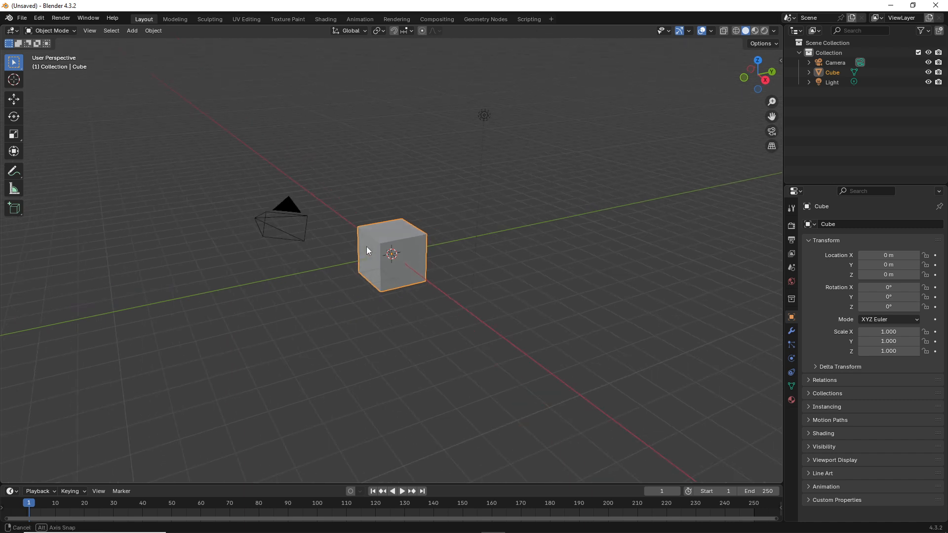
{"action": "key", "text": "x"}
{"action": "left_click", "coordinate": [366, 244]}
Step: Try deleting the camera and undo that deletion
{"action": "left_click", "coordinate": [288, 208]}
{"action": "key", "text": "x"}
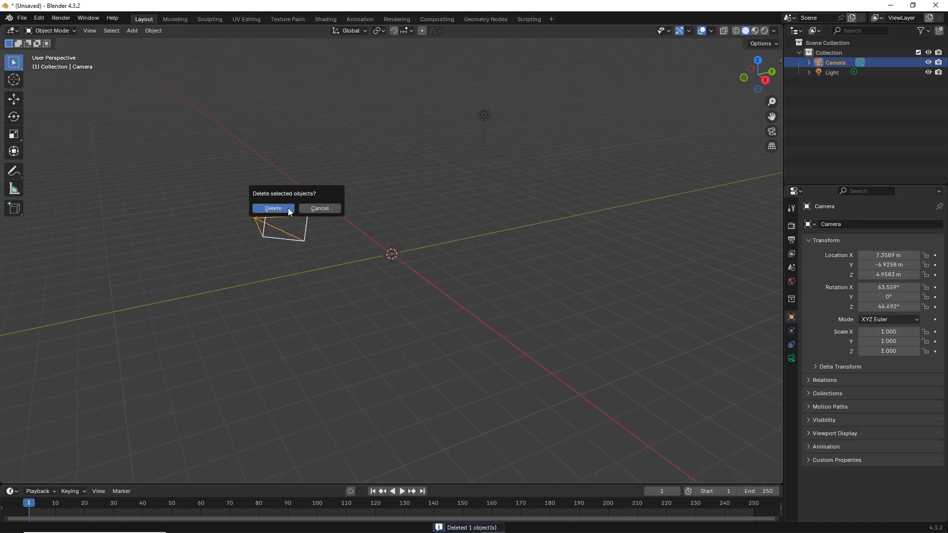
{"action": "left_click", "coordinate": [288, 208]}
{"action": "key", "text": "ctrl+z"}
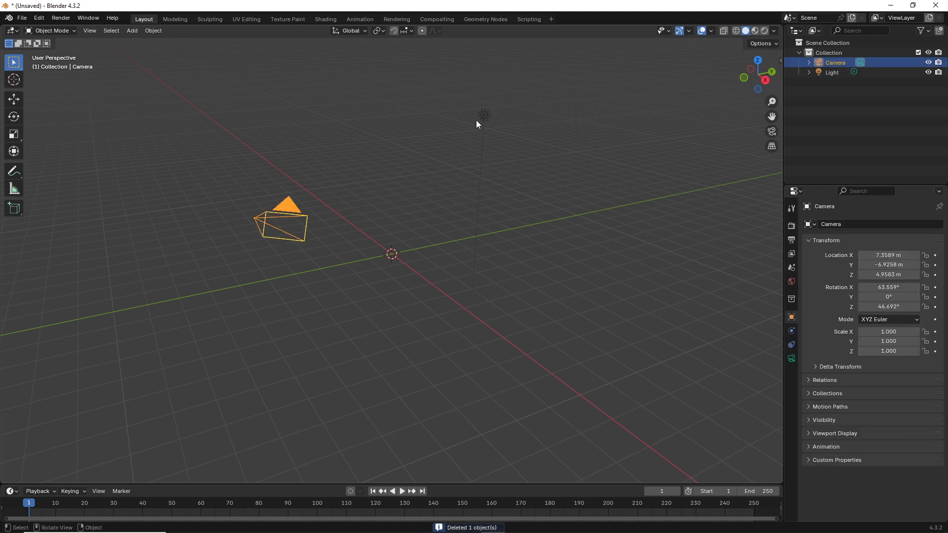
Step: Delete the default light from the scene
{"action": "left_click", "coordinate": [484, 114]}
{"action": "key", "text": "x"}
{"action": "left_click", "coordinate": [480, 117]}
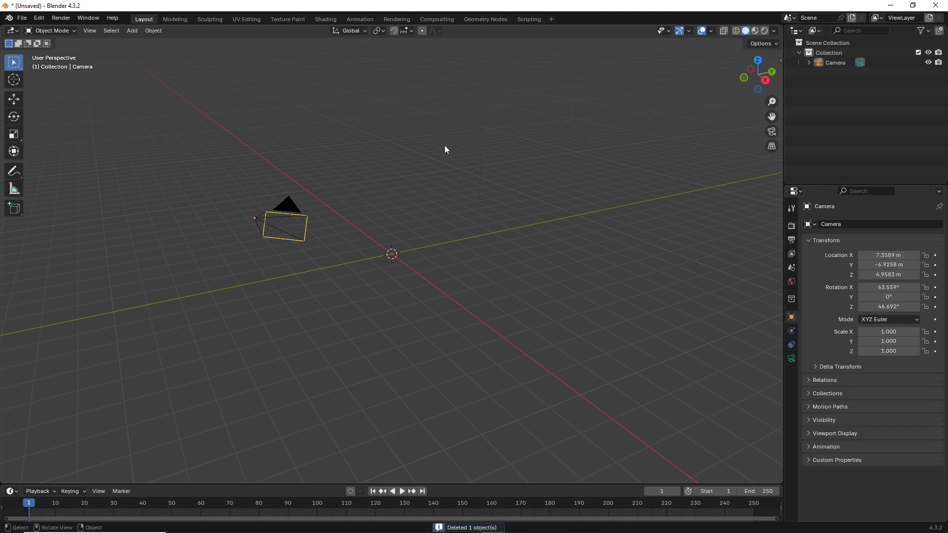
Step: Switch to the Shading workspace
{"action": "scroll", "coordinate": [435, 161], "scroll_direction": "down", "scroll_amount": 3}
{"action": "middle_click_drag", "start_coordinate": [435, 162], "coordinate": [384, 172]}
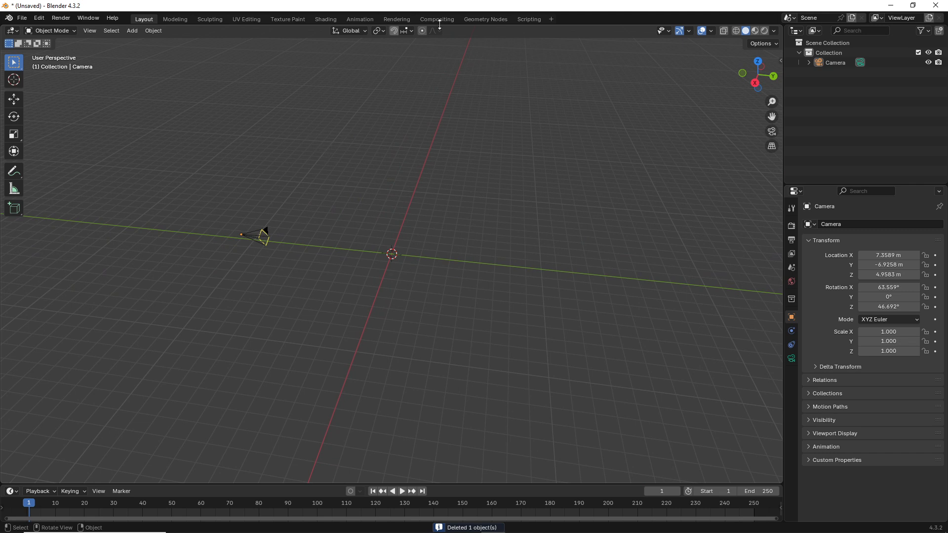
{"action": "left_click", "coordinate": [326, 18]}
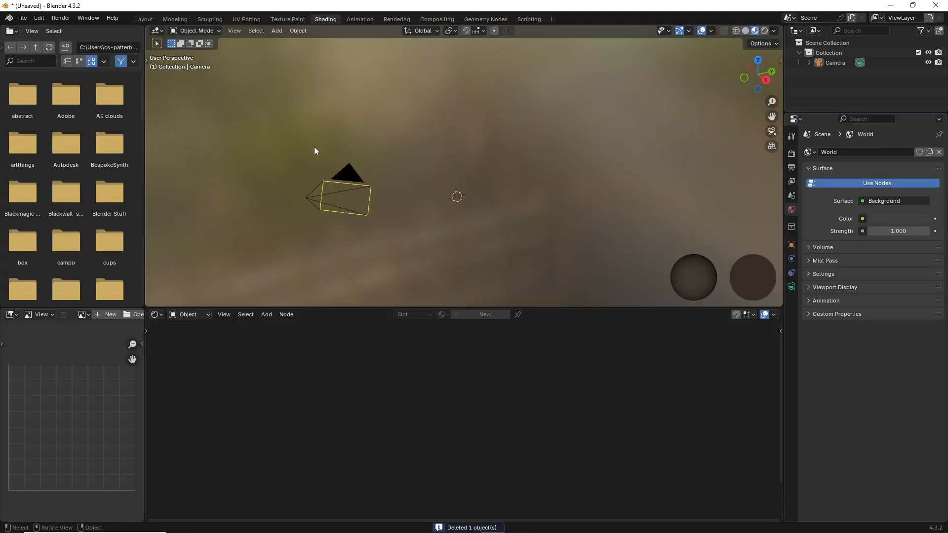
{"action": "mouse_move", "coordinate": [314, 148]}
{"action": "middle_mouse_down"}
{"action": "mouse_move", "coordinate": [561, 138]}
{"action": "mouse_move", "coordinate": [510, 110]}
{"action": "mouse_move", "coordinate": [556, 124]}
{"action": "mouse_move", "coordinate": [477, 23]}
{"action": "mouse_move", "coordinate": [455, 120]}
{"action": "mouse_move", "coordinate": [486, 93]}
{"action": "mouse_move", "coordinate": [636, 92]}
{"action": "mouse_move", "coordinate": [577, 60]}
{"action": "mouse_move", "coordinate": [474, 31]}
{"action": "mouse_move", "coordinate": [416, 266]}
{"action": "mouse_move", "coordinate": [295, 40]}
{"action": "mouse_move", "coordinate": [218, 85]}
{"action": "mouse_move", "coordinate": [196, 123]}
{"action": "mouse_move", "coordinate": [281, 168]}
{"action": "mouse_move", "coordinate": [574, 133]}
{"action": "middle_mouse_up"}
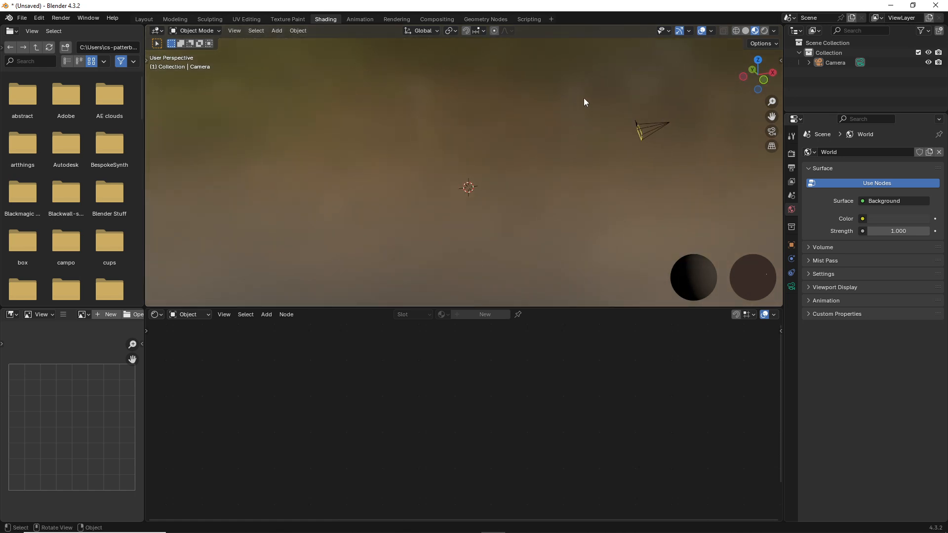
Step: Set the viewport preview lighting to the second HDRI preset with blur 0.00 and look around the environment
{"action": "left_click", "coordinate": [774, 31]}
{"action": "left_click", "coordinate": [755, 104]}
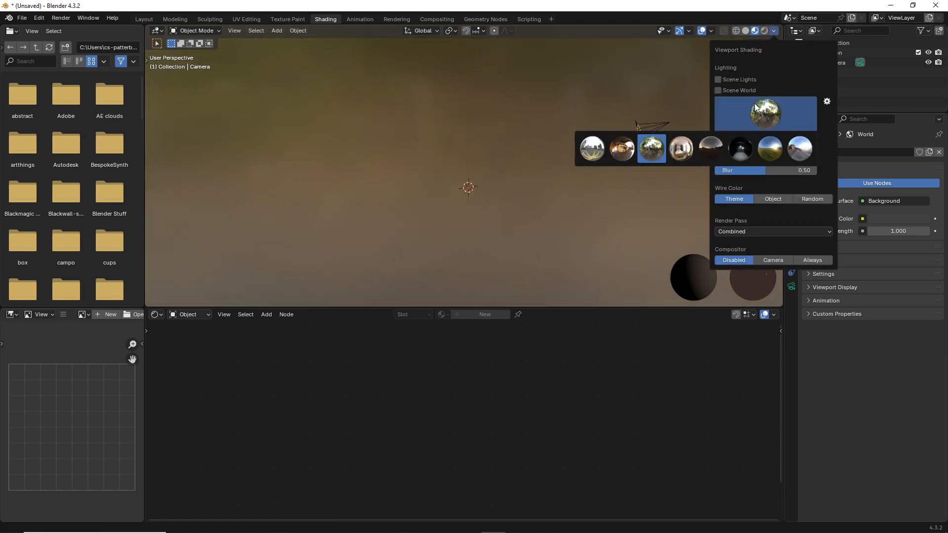
{"action": "left_click", "coordinate": [617, 149]}
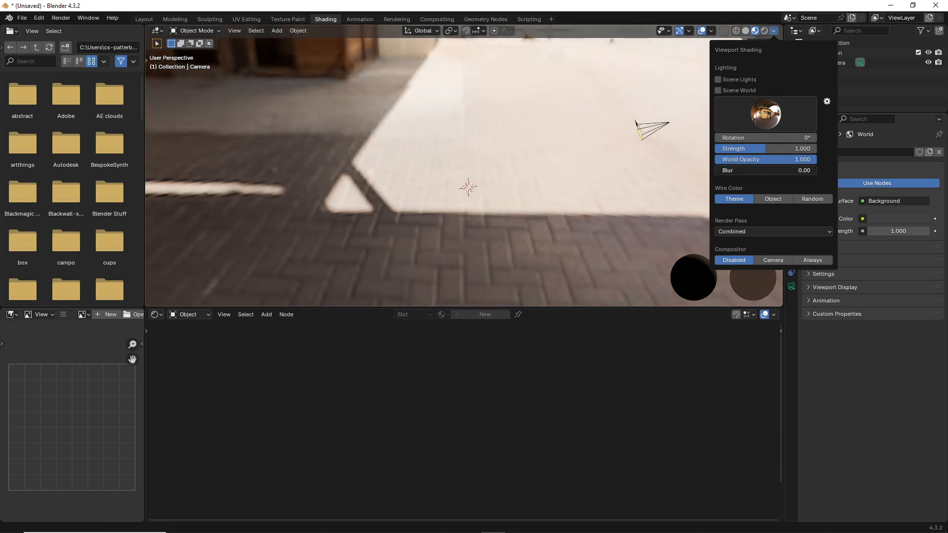
{"action": "mouse_move", "coordinate": [470, 167]}
{"action": "middle_mouse_down"}
{"action": "mouse_move", "coordinate": [411, 112]}
{"action": "mouse_move", "coordinate": [286, 69]}
{"action": "mouse_move", "coordinate": [265, 118]}
{"action": "mouse_move", "coordinate": [283, 151]}
{"action": "mouse_move", "coordinate": [338, 163]}
{"action": "mouse_move", "coordinate": [434, 152]}
{"action": "mouse_move", "coordinate": [372, 186]}
{"action": "middle_mouse_up"}
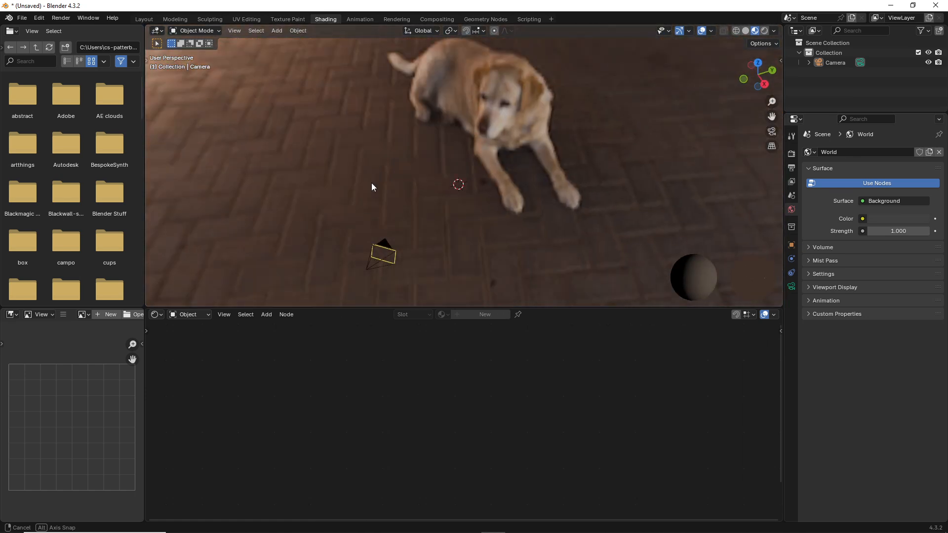
{"action": "mouse_move", "coordinate": [372, 186]}
{"action": "middle_mouse_down"}
{"action": "mouse_move", "coordinate": [375, 170]}
{"action": "mouse_move", "coordinate": [459, 163]}
{"action": "mouse_move", "coordinate": [531, 143]}
{"action": "mouse_move", "coordinate": [523, 113]}
{"action": "mouse_move", "coordinate": [706, 105]}
{"action": "mouse_move", "coordinate": [661, 106]}
{"action": "middle_mouse_up"}
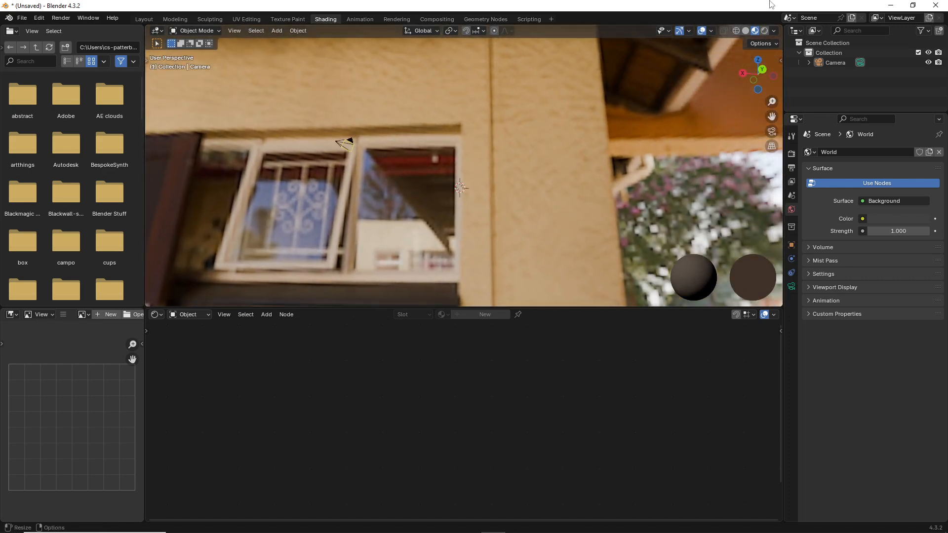
Step: Change the viewport preview lighting to the last HDRI preset and look around the environment
{"action": "left_click", "coordinate": [773, 31]}
{"action": "left_click", "coordinate": [766, 112]}
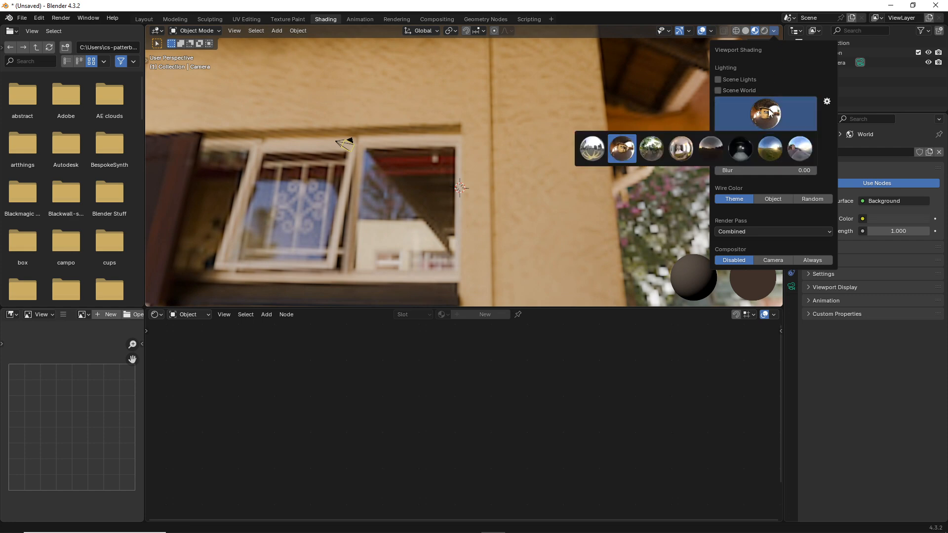
{"action": "left_click", "coordinate": [796, 146]}
{"action": "middle_click_drag", "start_coordinate": [365, 207], "coordinate": [623, 226]}
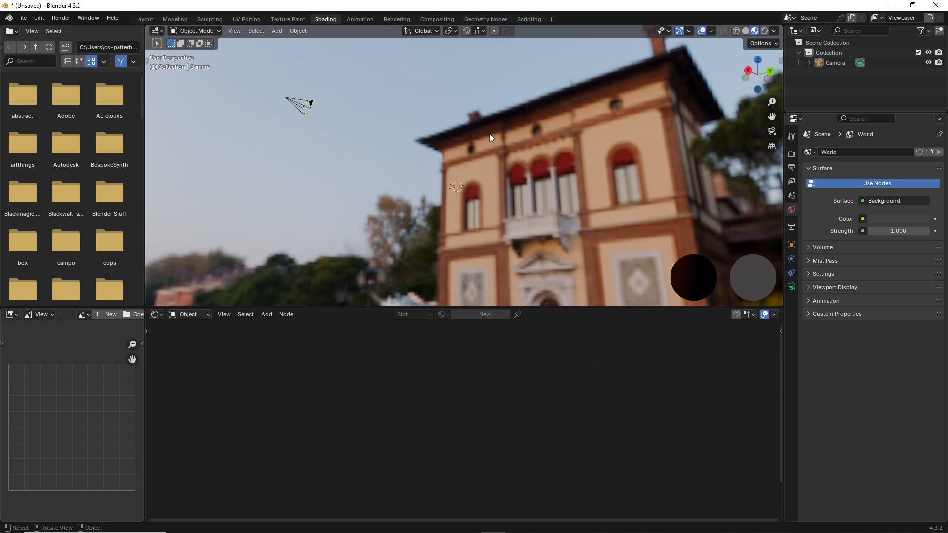
Step: Switch the 3D viewport to Rendered shading to show the scene's actual world
{"action": "scroll", "coordinate": [467, 146], "scroll_direction": "down", "scroll_amount": 3}
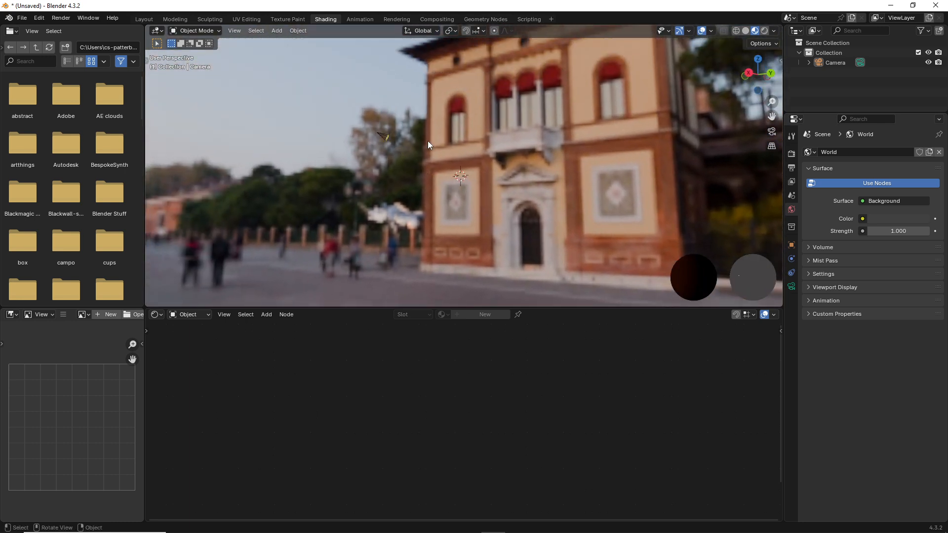
{"action": "left_click", "coordinate": [764, 31]}
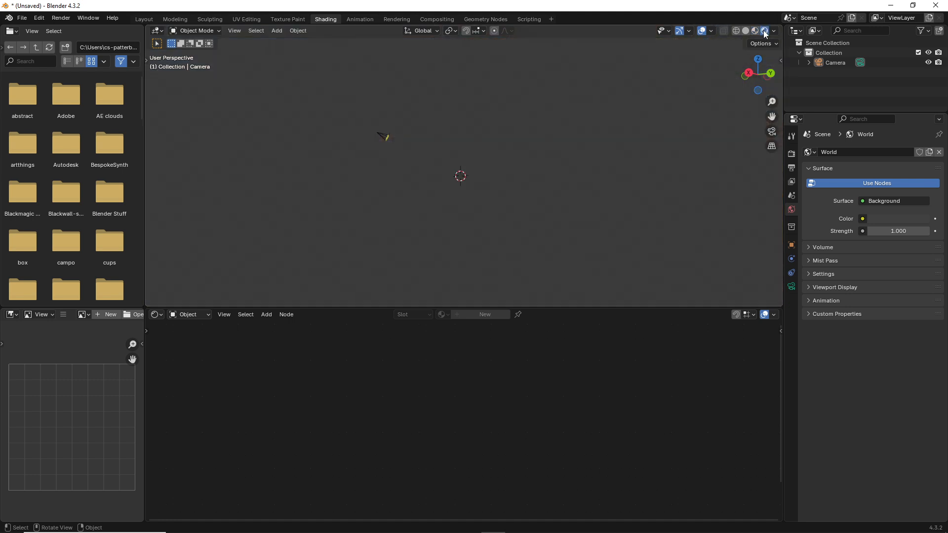
{"action": "mouse_move", "coordinate": [444, 156]}
{"action": "middle_mouse_down"}
{"action": "mouse_move", "coordinate": [393, 168]}
{"action": "mouse_move", "coordinate": [500, 123]}
{"action": "mouse_move", "coordinate": [547, 191]}
{"action": "mouse_move", "coordinate": [419, 205]}
{"action": "middle_mouse_up"}
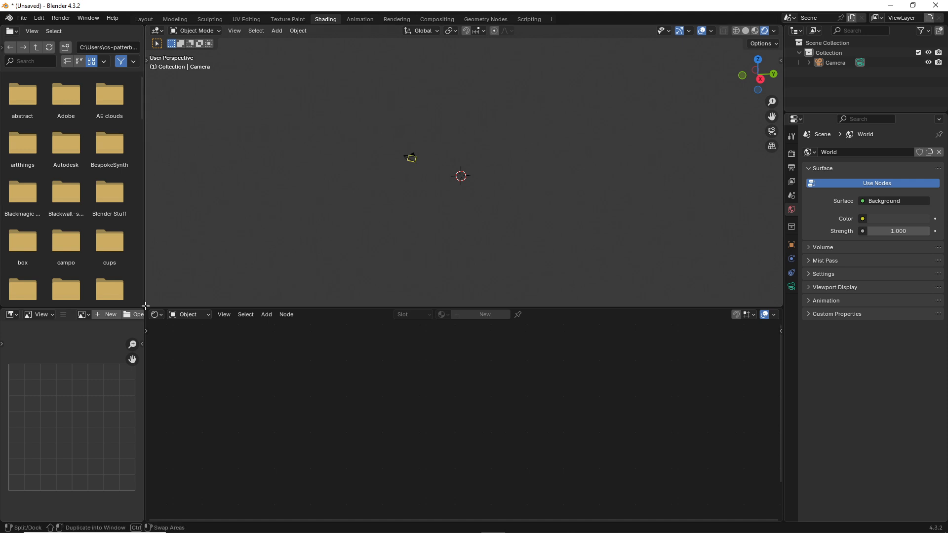
Step: Remove the file browser and image editor areas by merging them into the 3D viewport and shader editor
{"action": "left_click_drag", "start_coordinate": [143, 307], "coordinate": [111, 292]}
{"action": "key", "text": "Escape"}
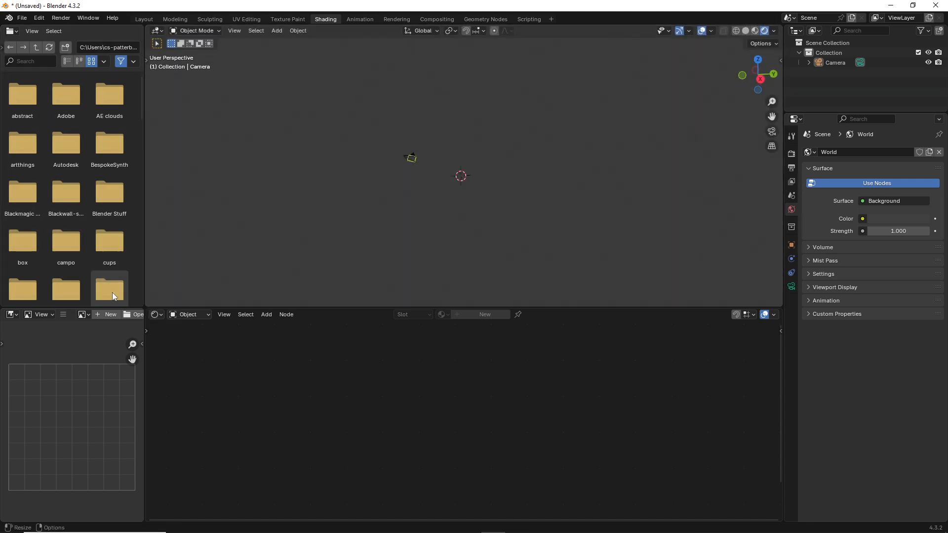
{"action": "right_click", "coordinate": [143, 278]}
{"action": "right_click", "coordinate": [145, 167]}
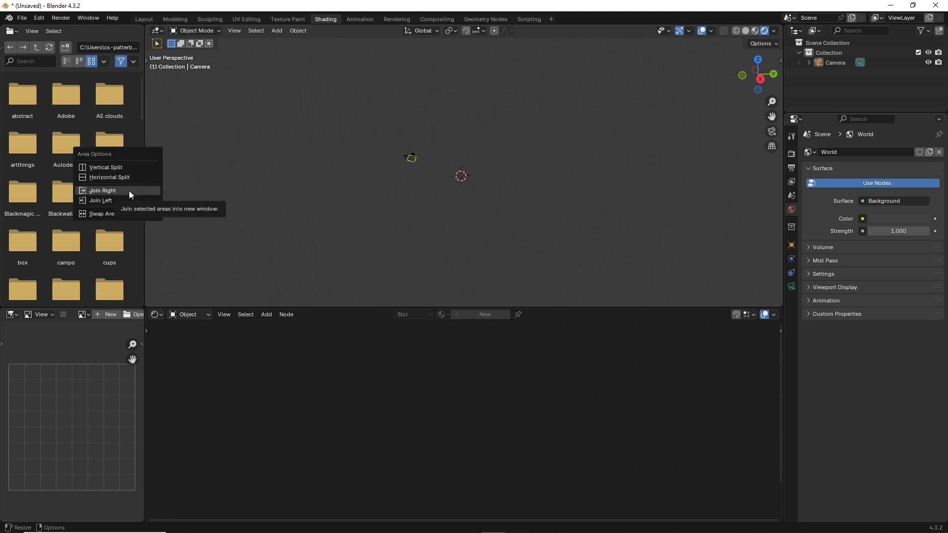
{"action": "left_click", "coordinate": [103, 200]}
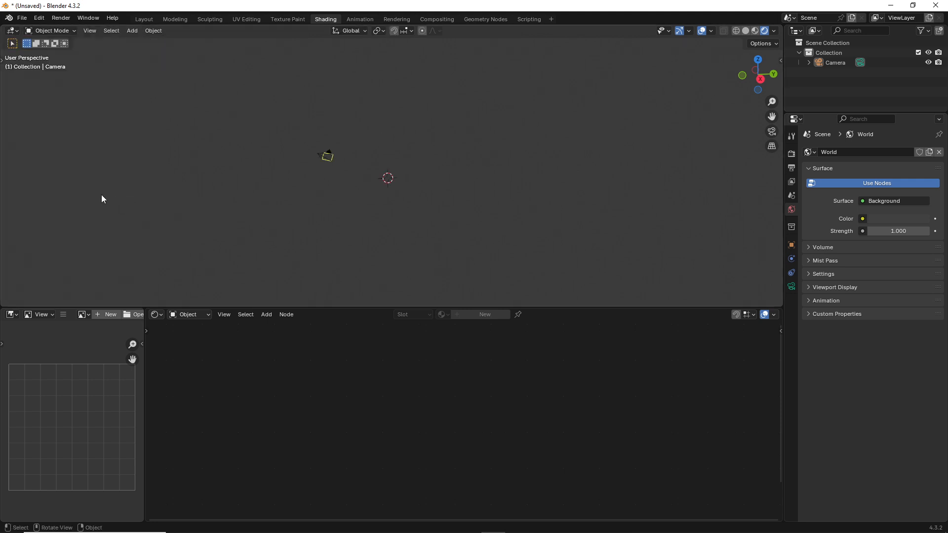
{"action": "right_click", "coordinate": [147, 374]}
{"action": "left_click", "coordinate": [145, 375]}
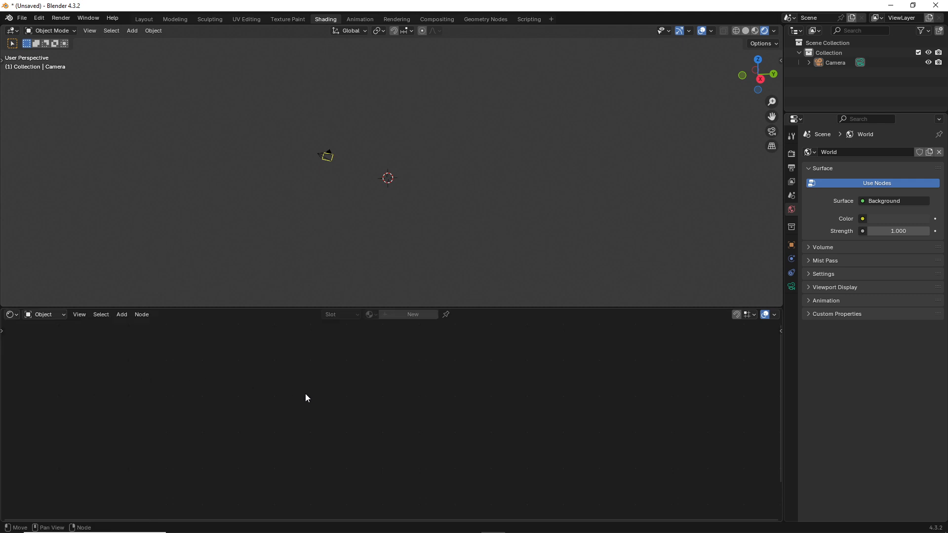
Step: Set the shader editor to the World shader type and frame its nodes
{"action": "left_click", "coordinate": [40, 315]}
{"action": "left_click", "coordinate": [43, 350]}
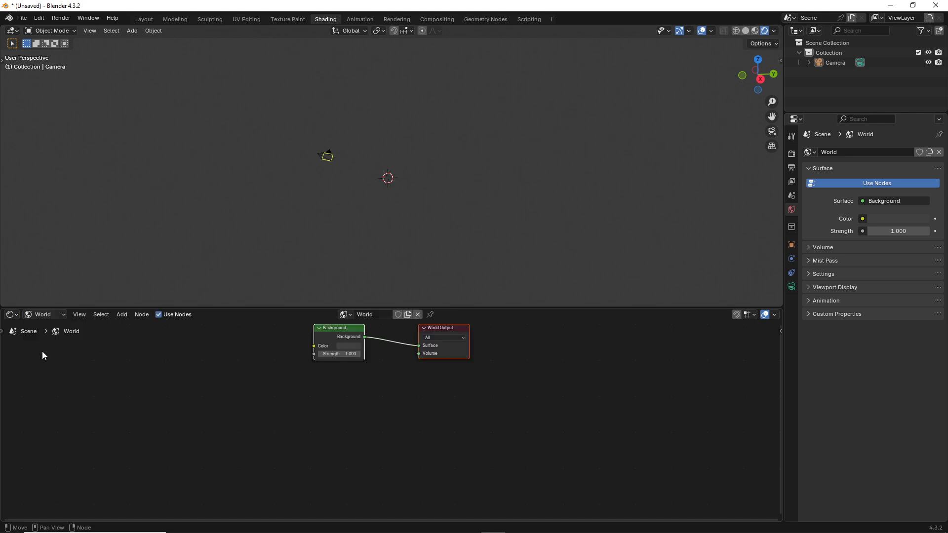
{"action": "key", "text": "Home"}
Step: Set the world Background node's color to white
{"action": "left_click", "coordinate": [288, 399]}
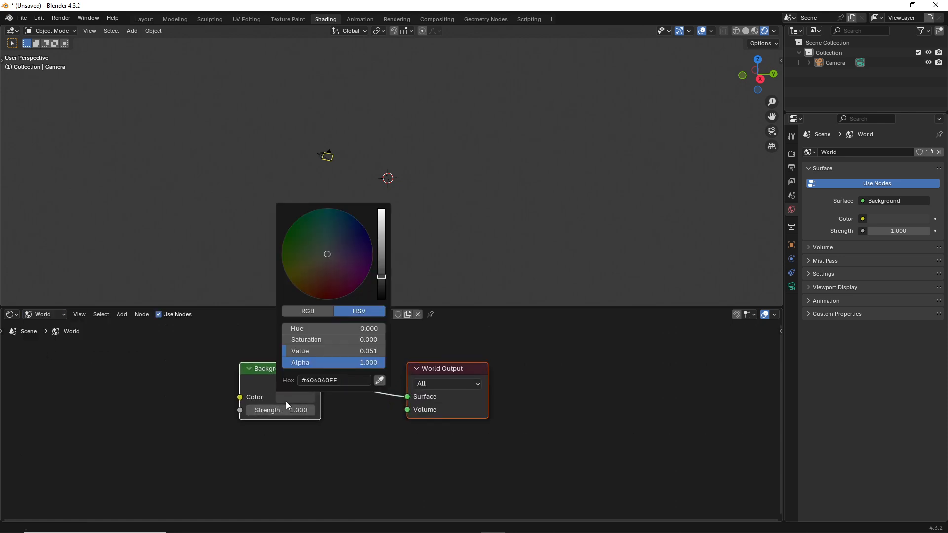
{"action": "left_click_drag", "start_coordinate": [382, 242], "coordinate": [382, 204]}
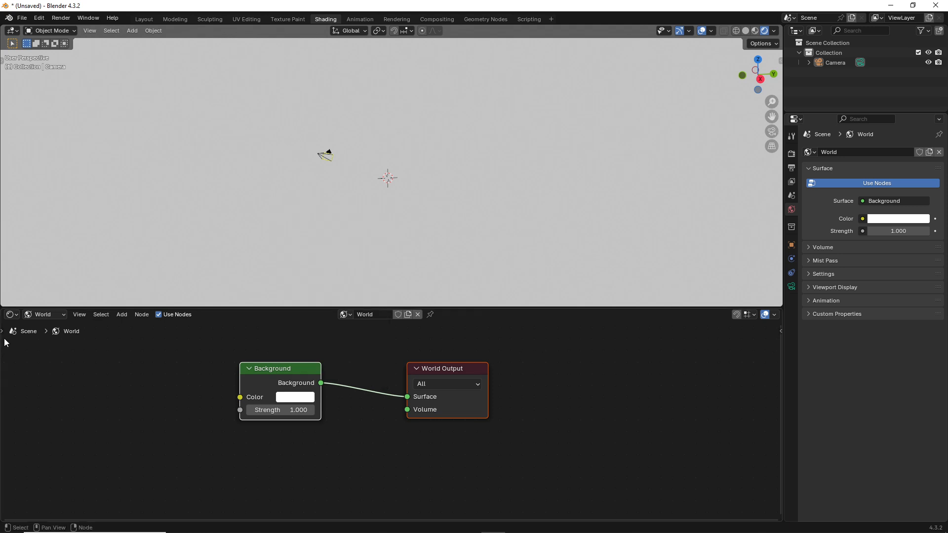
{"action": "left_click_drag", "start_coordinate": [271, 371], "coordinate": [286, 366]}
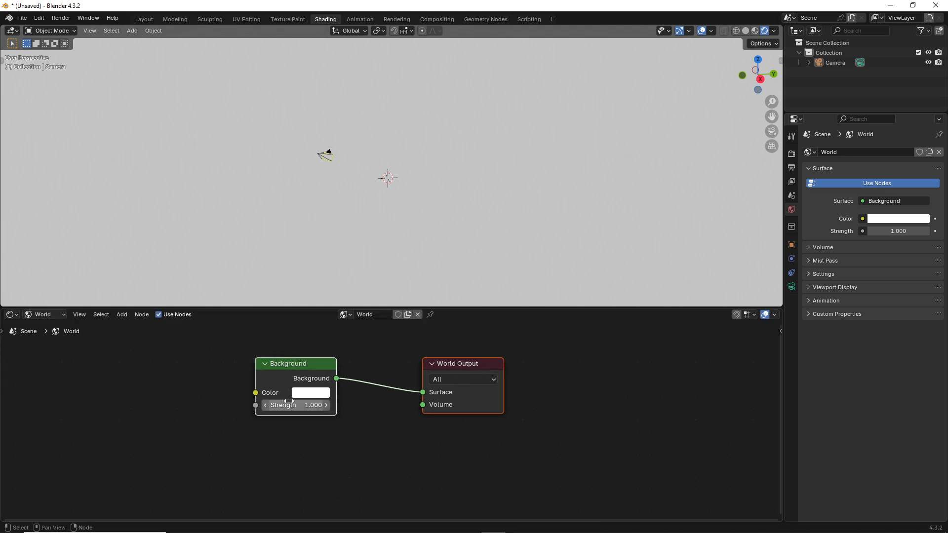
Step: Try a Background strength of 1.900 and set it back to 1
{"action": "mouse_move", "coordinate": [296, 405]}
{"action": "left_mouse_down"}
{"action": "mouse_move", "coordinate": [391, 406]}
{"action": "mouse_move", "coordinate": [289, 404]}
{"action": "left_mouse_up"}
{"action": "left_click", "coordinate": [289, 404]}
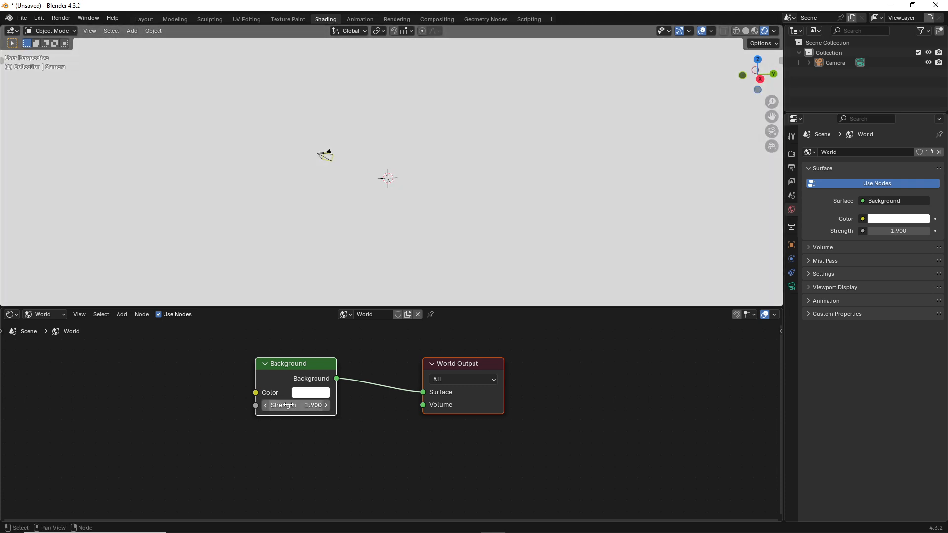
{"action": "type", "text": "1"}
{"action": "key", "text": "Return"}
Step: Add a Noise Texture node before the Background node in the world node tree
{"action": "left_click_drag", "start_coordinate": [264, 365], "coordinate": [292, 367]}
{"action": "left_click", "coordinate": [236, 370]}
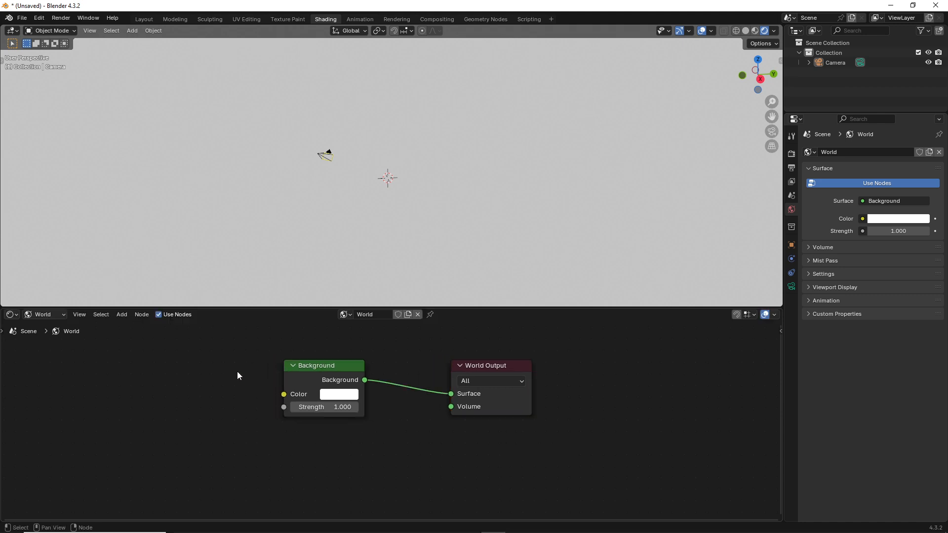
{"action": "left_click", "coordinate": [121, 314]}
{"action": "mouse_move", "coordinate": [140, 380]}
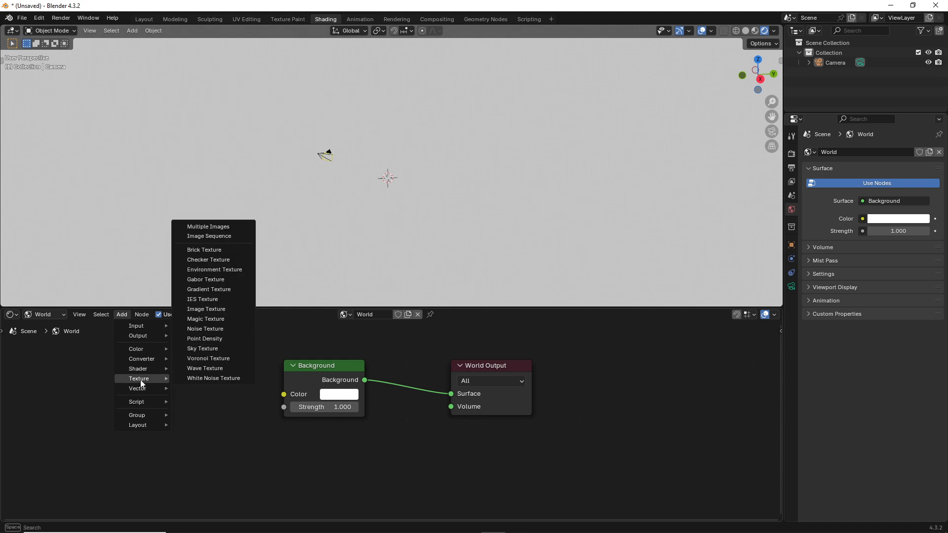
{"action": "left_click", "coordinate": [211, 329]}
{"action": "left_click", "coordinate": [206, 372]}
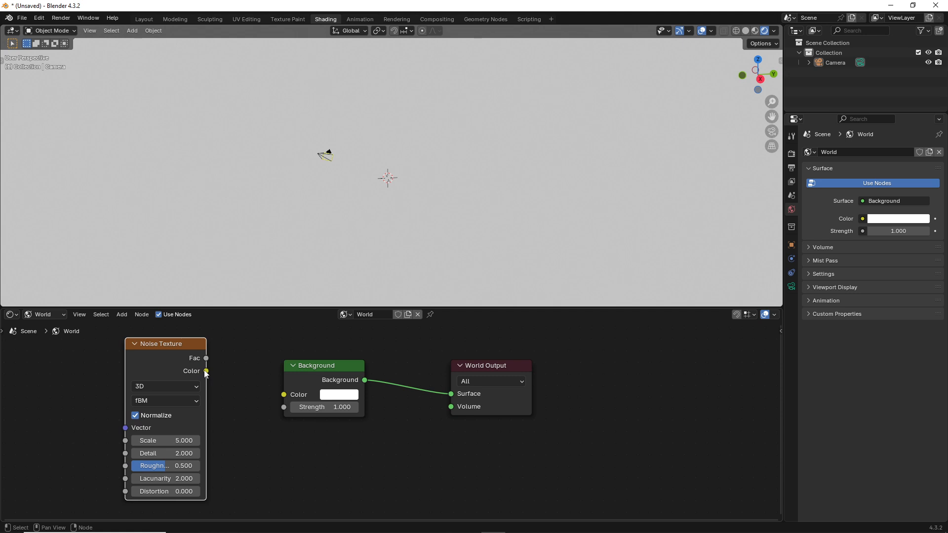
Step: Link the Noise Texture's Fac output to the Background color, and replace that link with its Color output
{"action": "left_click_drag", "start_coordinate": [206, 358], "coordinate": [284, 394]}
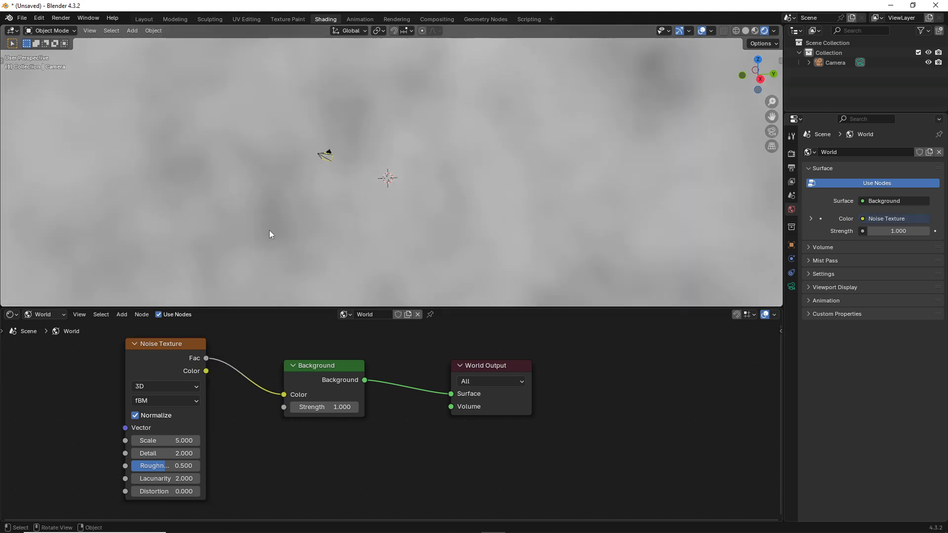
{"action": "middle_click_drag", "start_coordinate": [270, 234], "coordinate": [406, 217]}
{"action": "left_click_drag", "start_coordinate": [206, 371], "coordinate": [293, 397]}
{"action": "left_click_drag", "start_coordinate": [321, 191], "coordinate": [322, 190]}
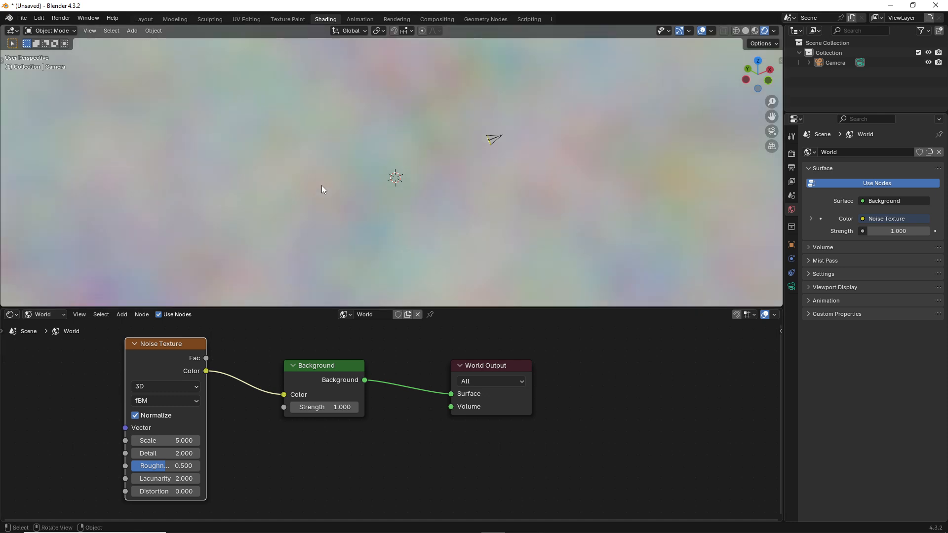
{"action": "mouse_move", "coordinate": [322, 190]}
{"action": "middle_mouse_down"}
{"action": "mouse_move", "coordinate": [348, 179]}
{"action": "mouse_move", "coordinate": [163, 115]}
{"action": "mouse_move", "coordinate": [437, 129]}
{"action": "middle_mouse_up"}
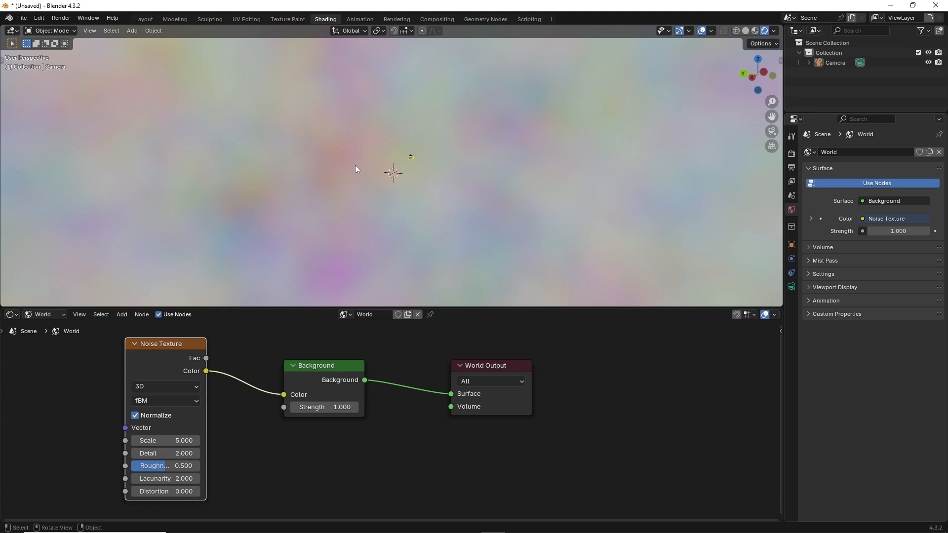
Step: Set the render engine to Cycles and its device to GPU Compute
{"action": "left_click", "coordinate": [791, 153]}
{"action": "left_click", "coordinate": [877, 153]}
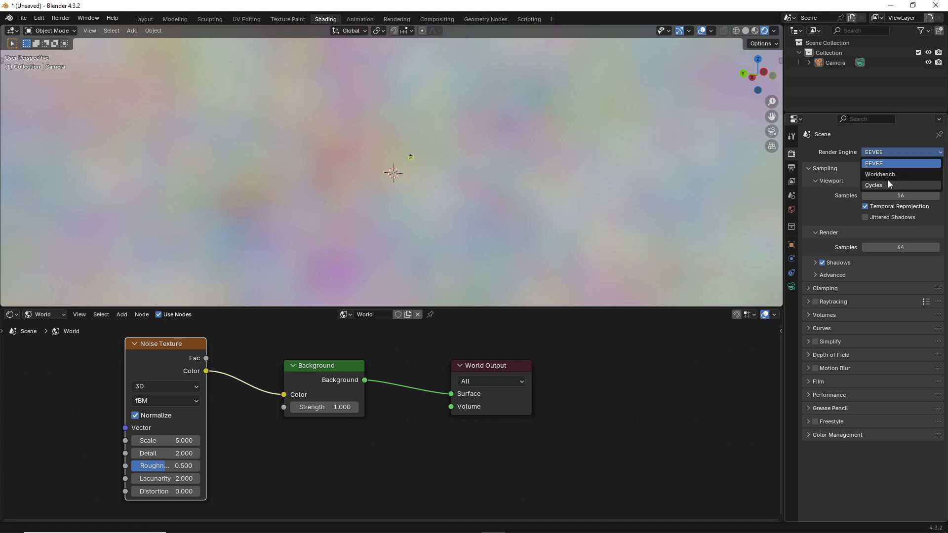
{"action": "left_click", "coordinate": [887, 183]}
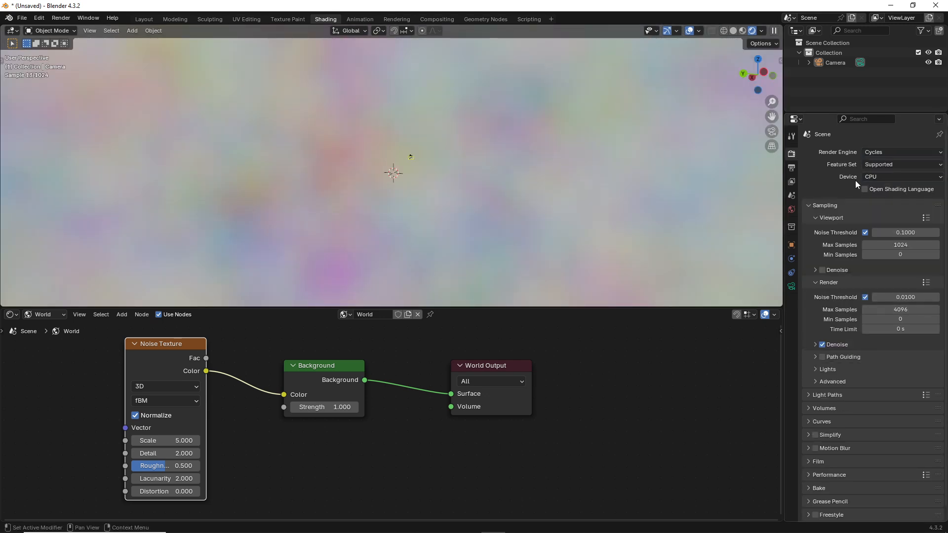
{"action": "left_click", "coordinate": [865, 179]}
{"action": "left_click", "coordinate": [876, 199]}
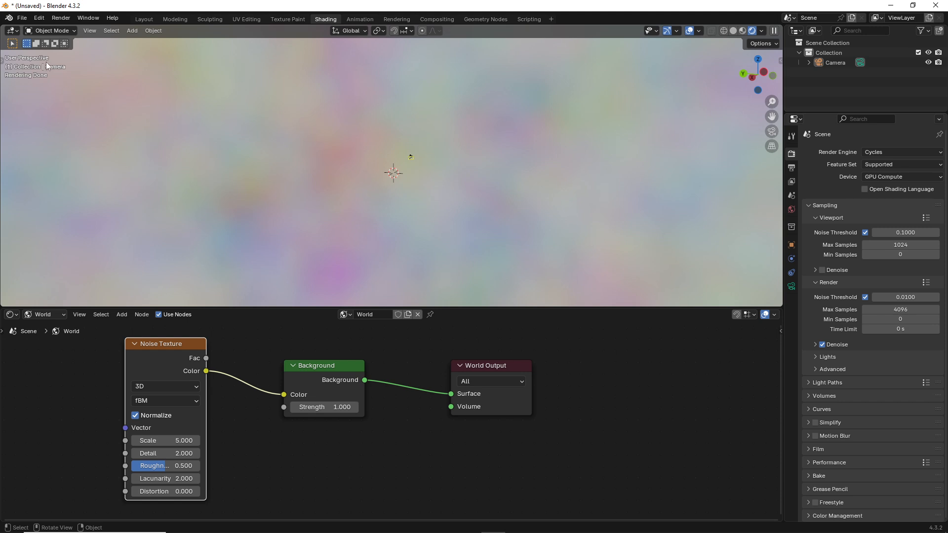
Step: Render a still image of the noise-textured world
{"action": "left_click", "coordinate": [61, 18]}
{"action": "left_click", "coordinate": [79, 31]}
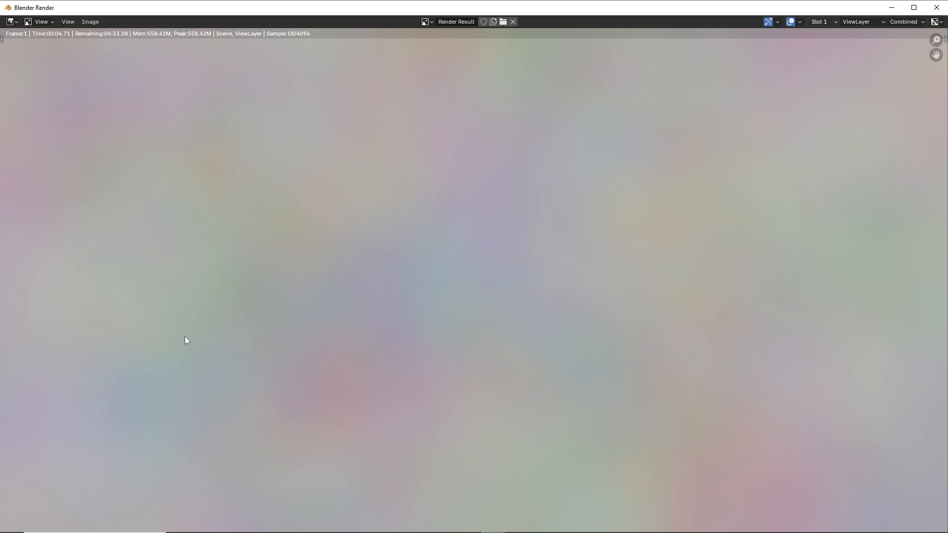
Step: Set the render sampling's maximum samples to 1 and disable render denoising, keeping the noise threshold enabled
{"action": "key", "text": "Escape"}
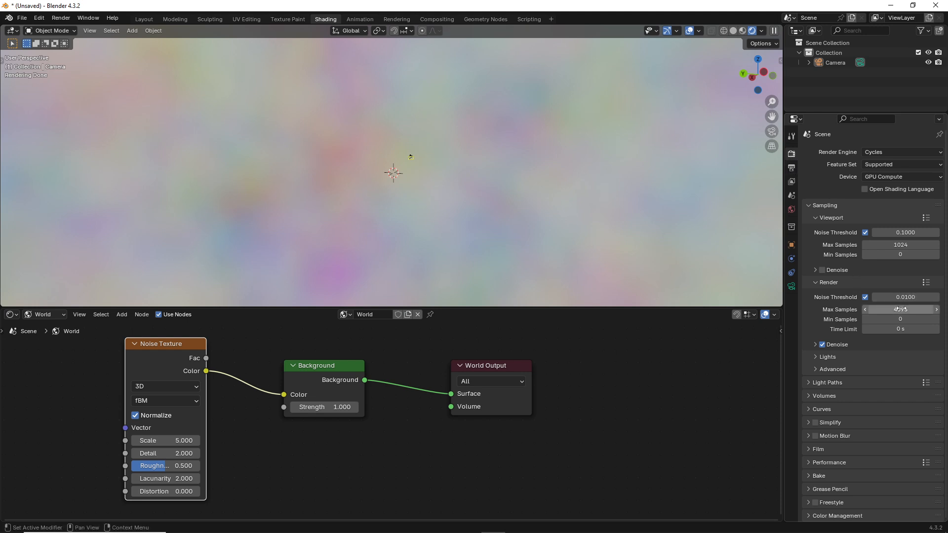
{"action": "left_click", "coordinate": [874, 309]}
{"action": "type", "text": "1"}
{"action": "key", "text": "Return"}
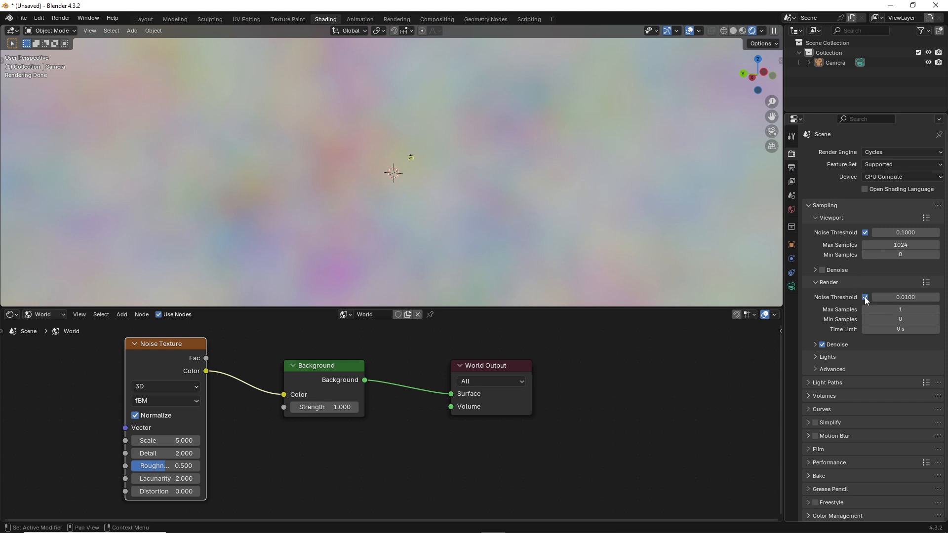
{"action": "left_click", "coordinate": [865, 297]}
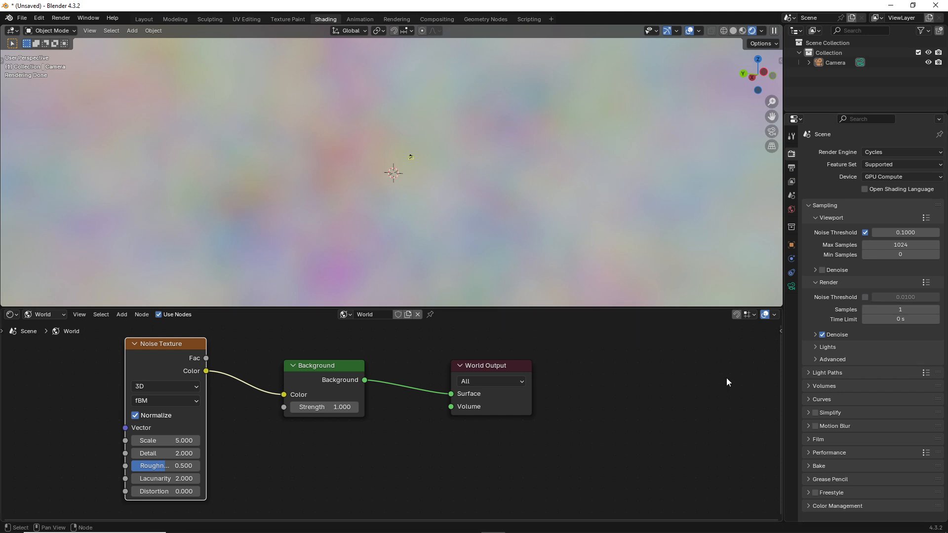
{"action": "left_click", "coordinate": [817, 335]}
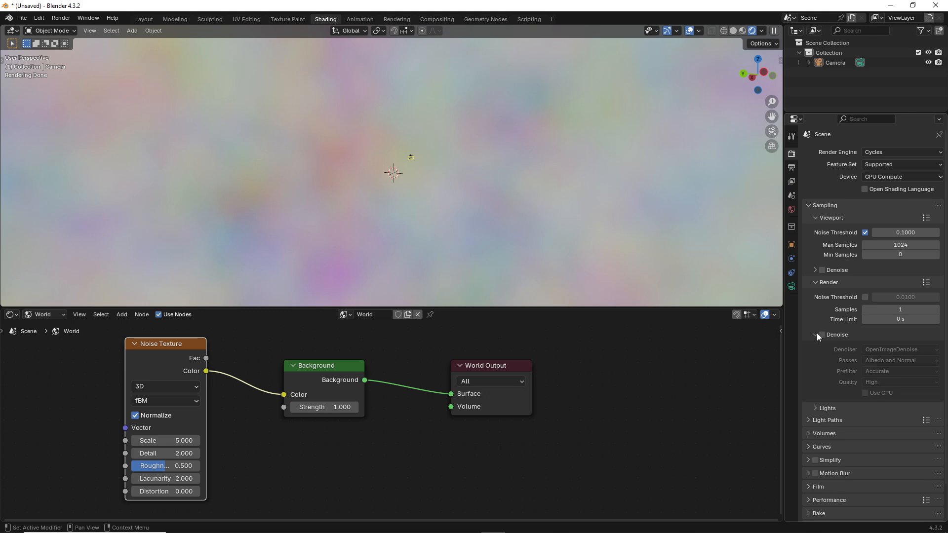
{"action": "left_click", "coordinate": [865, 298]}
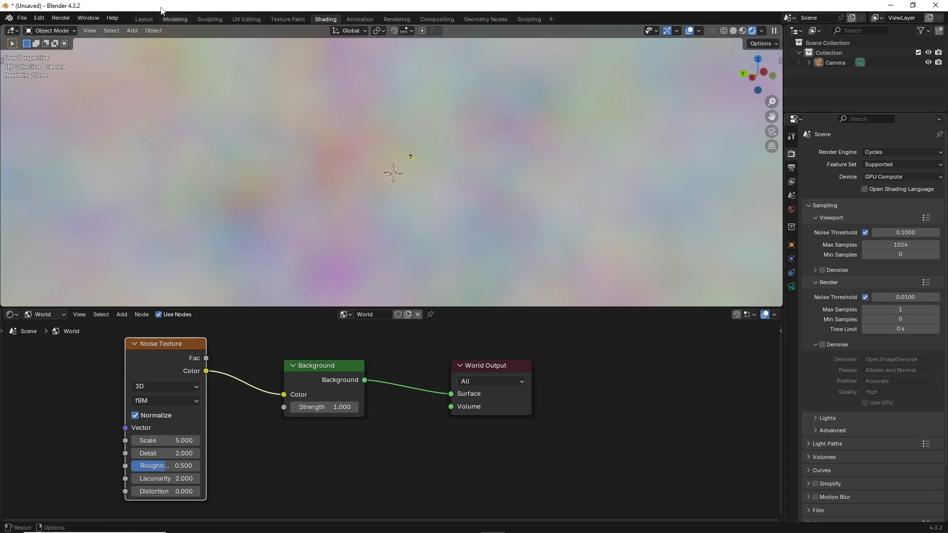
Step: Render a still image with the reduced sampling, close the result, and nudge the Background node toward the World Output node
{"action": "left_click", "coordinate": [60, 18]}
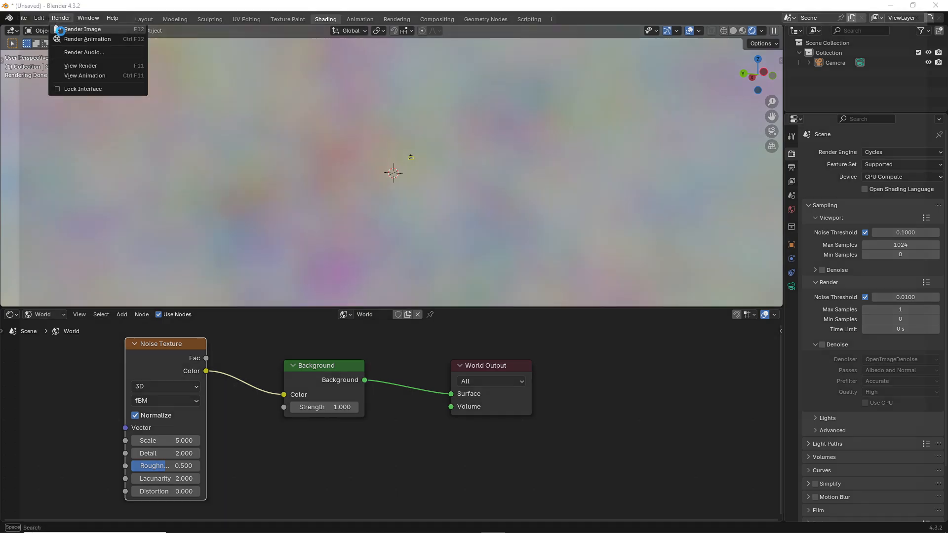
{"action": "left_click", "coordinate": [60, 30]}
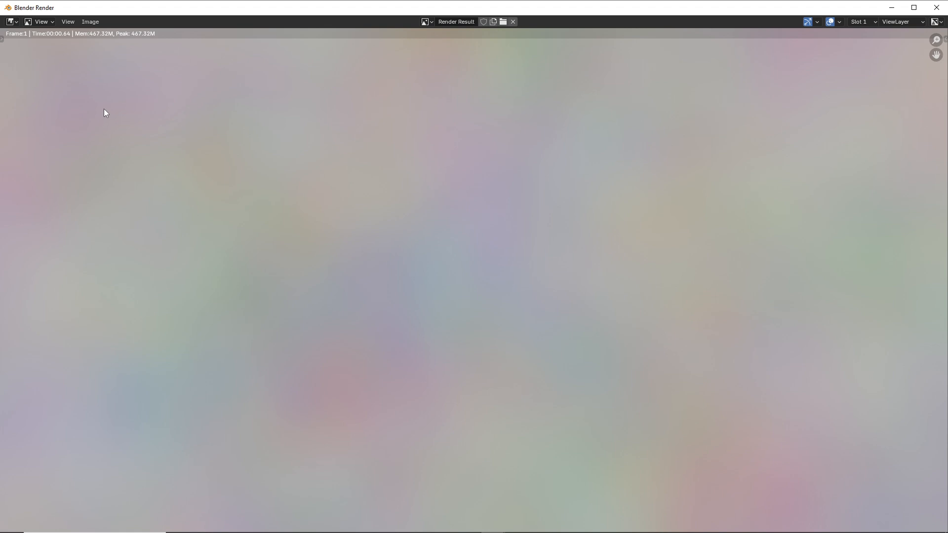
{"action": "left_click", "coordinate": [936, 7]}
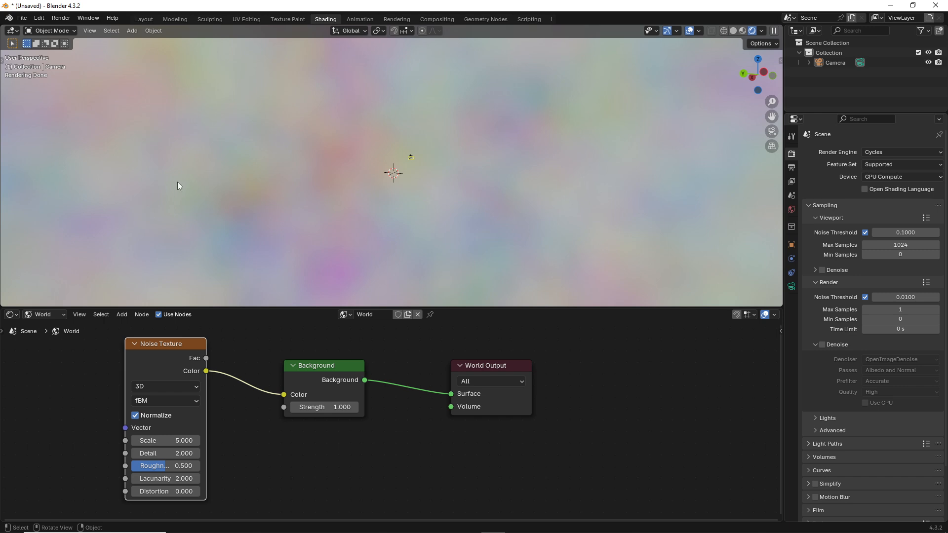
{"action": "left_click_drag", "start_coordinate": [339, 369], "coordinate": [351, 368]}
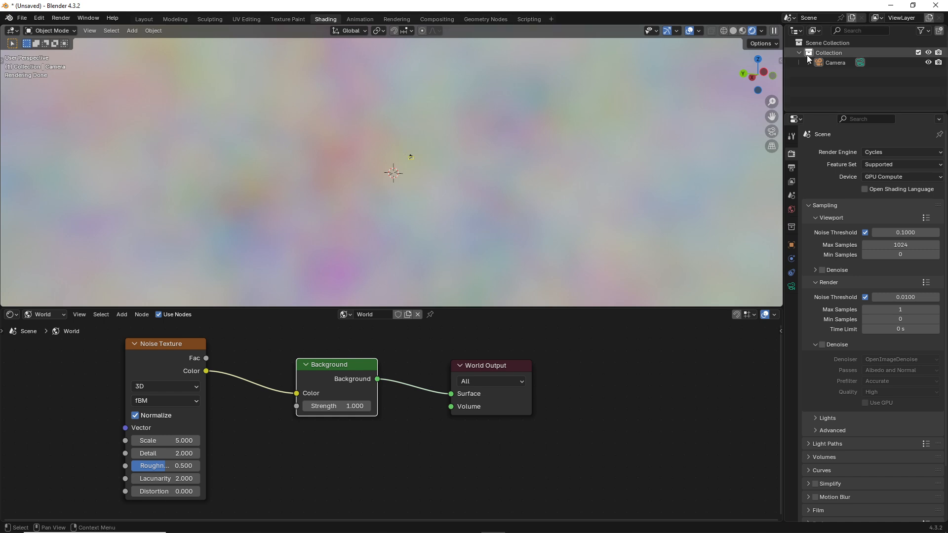
Step: View the scene through the camera and set the camera's lens type to Panoramic
{"action": "left_click", "coordinate": [822, 61]}
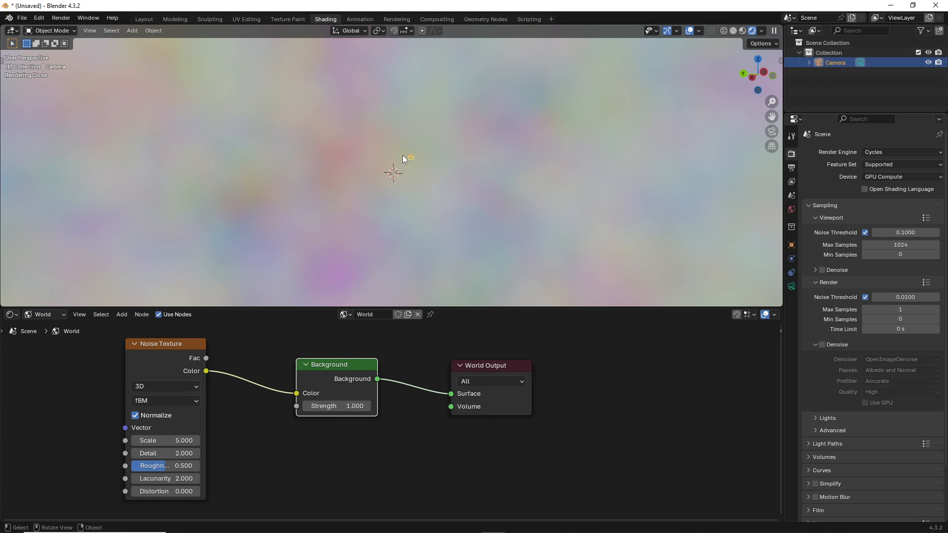
{"action": "key", "text": "KP_0"}
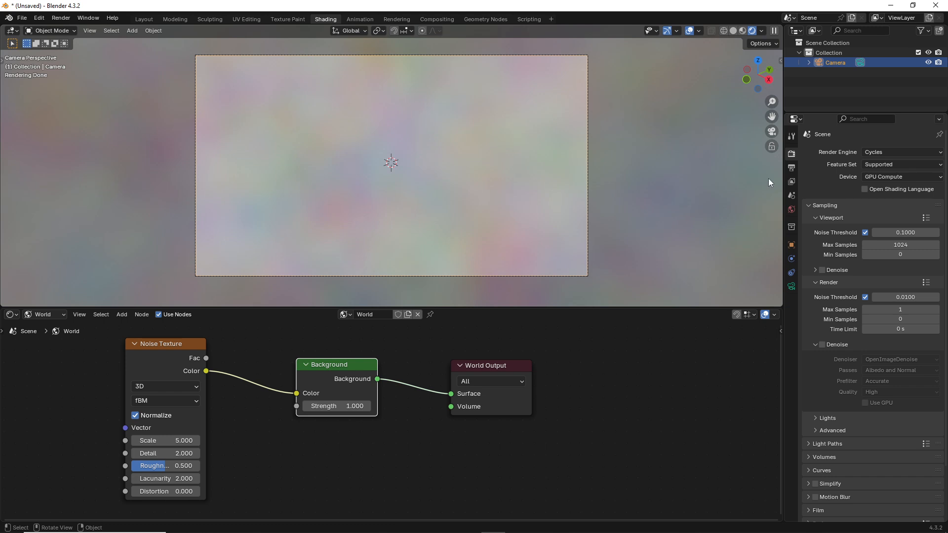
{"action": "left_click", "coordinate": [792, 286]}
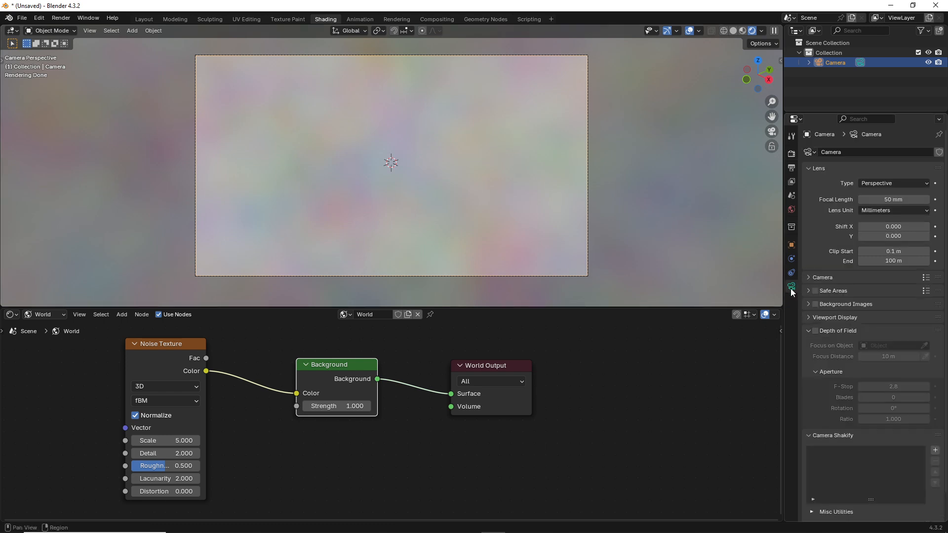
{"action": "left_click", "coordinate": [878, 183]}
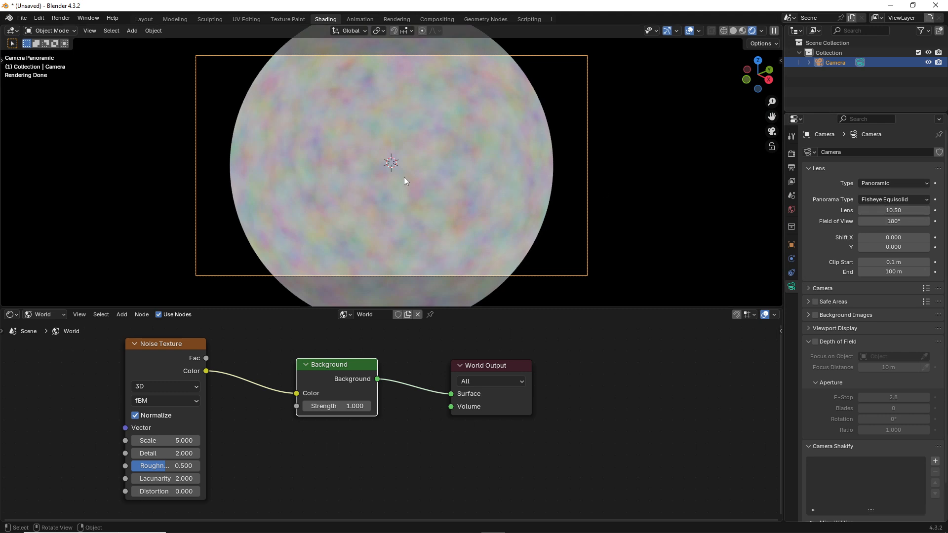
{"action": "scroll", "coordinate": [397, 171], "scroll_direction": "down", "scroll_amount": 2}
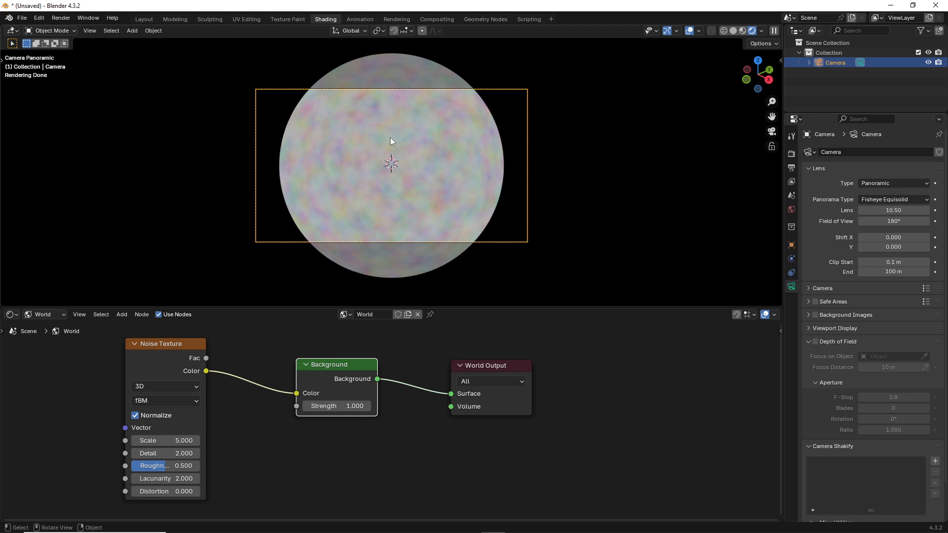
Step: Leave the camera view and add a Monkey mesh to the scene
{"action": "middle_click_drag", "start_coordinate": [389, 137], "coordinate": [419, 155]}
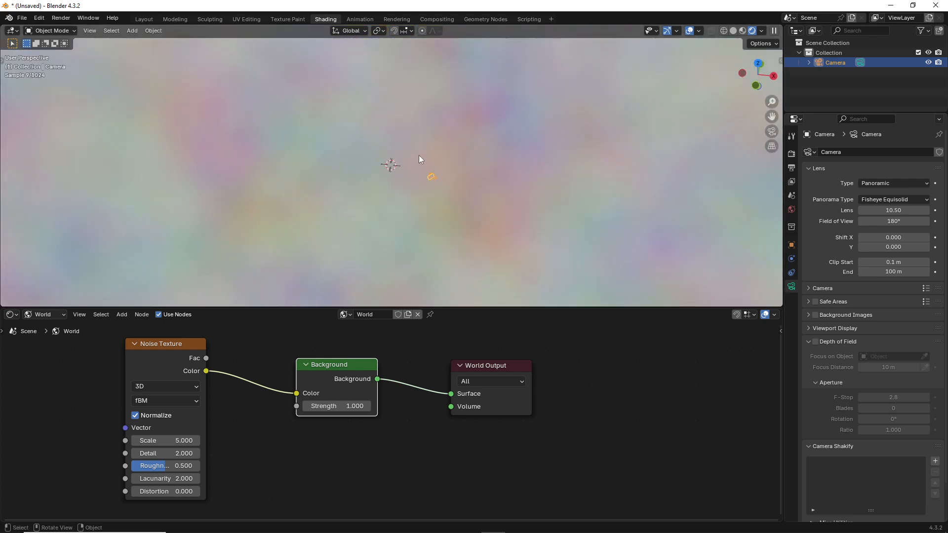
{"action": "key", "text": "shift+a"}
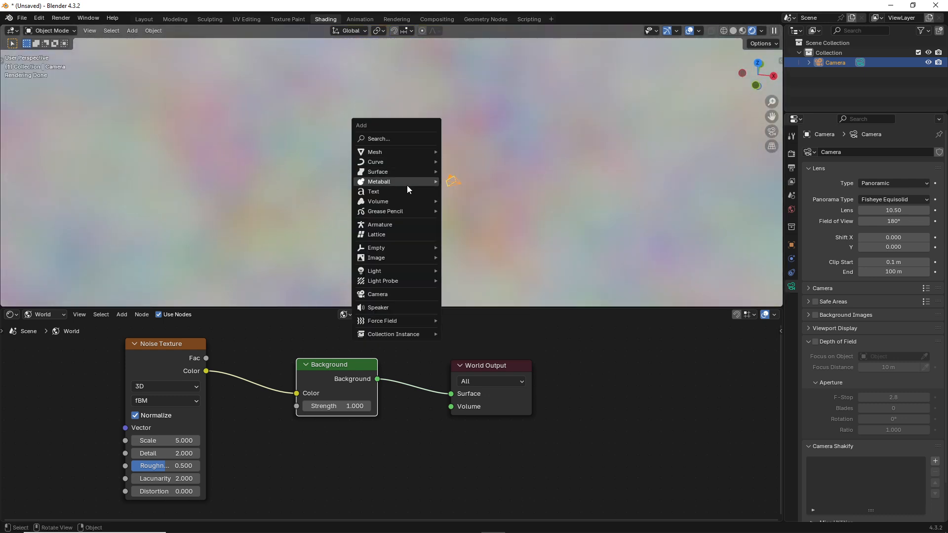
{"action": "mouse_move", "coordinate": [398, 152]}
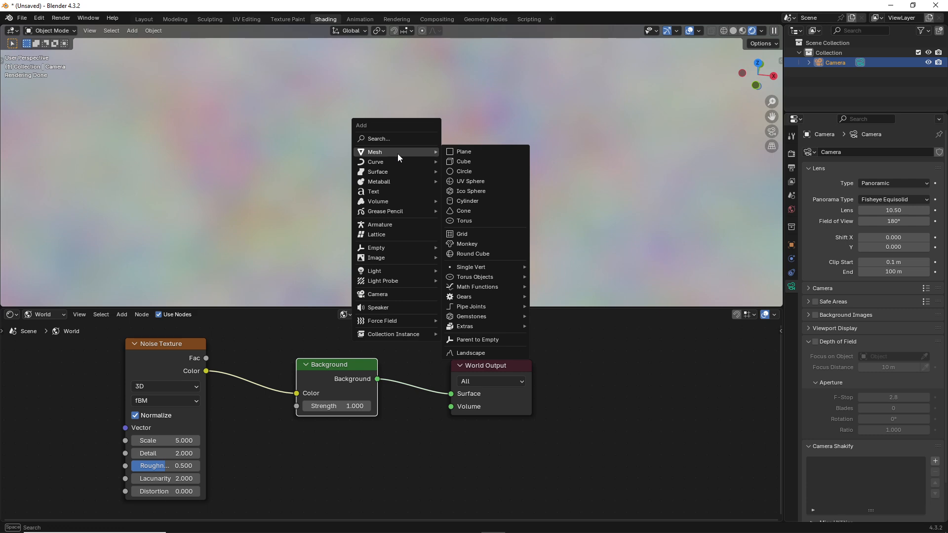
{"action": "left_click", "coordinate": [478, 245]}
Step: Compare how the monkey looks in the free perspective view and through the panoramic camera
{"action": "middle_click_drag", "start_coordinate": [436, 176], "coordinate": [383, 143]}
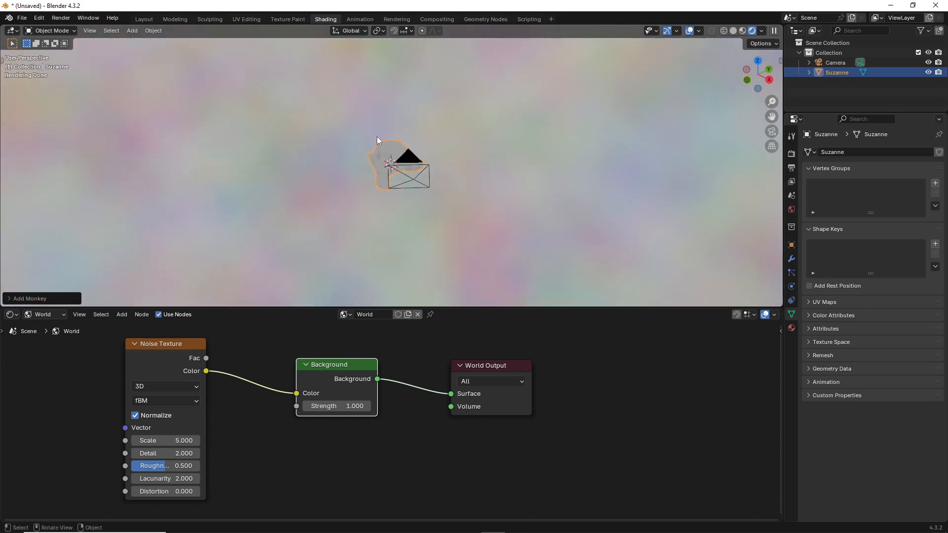
{"action": "key", "text": "KP_0"}
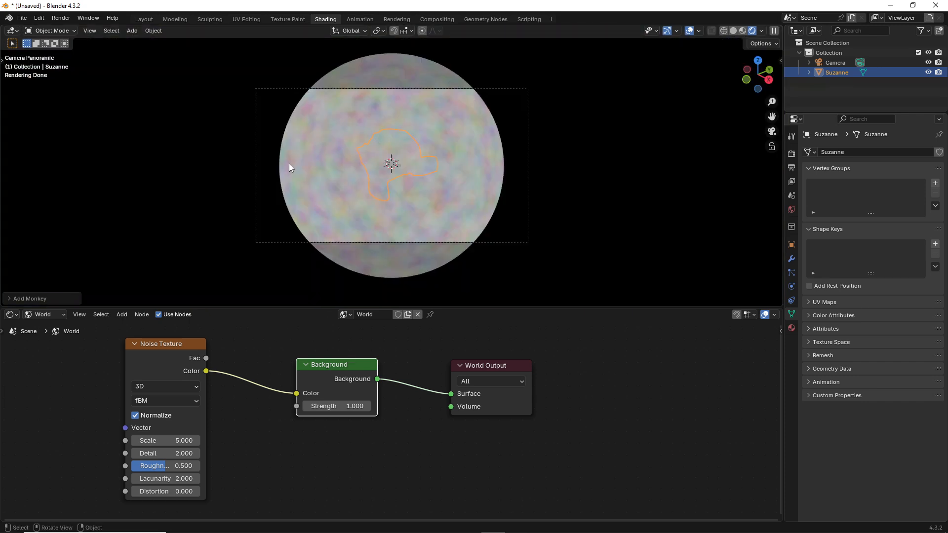
{"action": "middle_click_drag", "start_coordinate": [387, 170], "coordinate": [346, 160]}
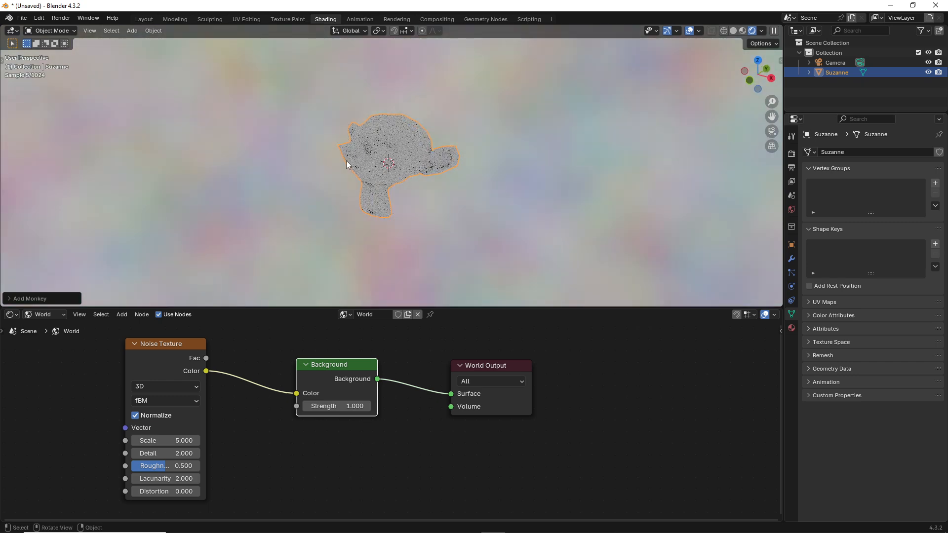
{"action": "key", "text": "KP_0"}
{"action": "scroll", "coordinate": [365, 162], "scroll_direction": "up", "scroll_amount": 4}
{"action": "scroll", "coordinate": [400, 159], "scroll_direction": "up", "scroll_amount": 5}
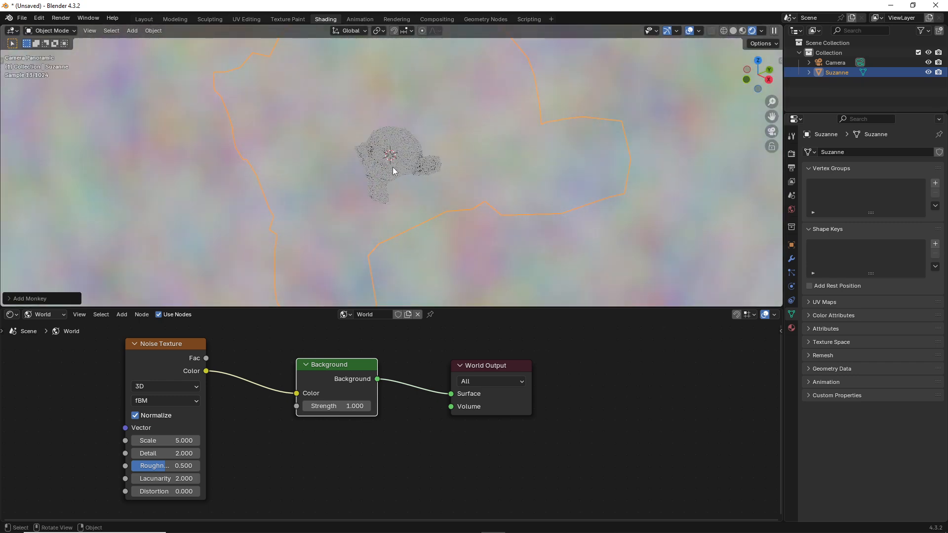
{"action": "scroll", "coordinate": [384, 165], "scroll_direction": "down", "scroll_amount": 6}
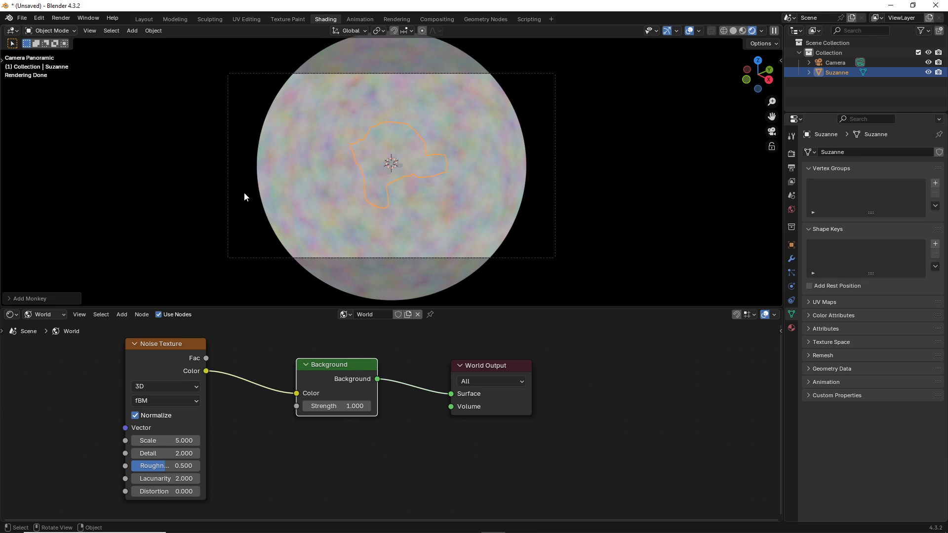
Step: Split the 3D viewport into two side-by-side views, one free and one through the camera, and hide the camera view's overlays
{"action": "left_click_drag", "start_coordinate": [780, 28], "coordinate": [445, 46]}
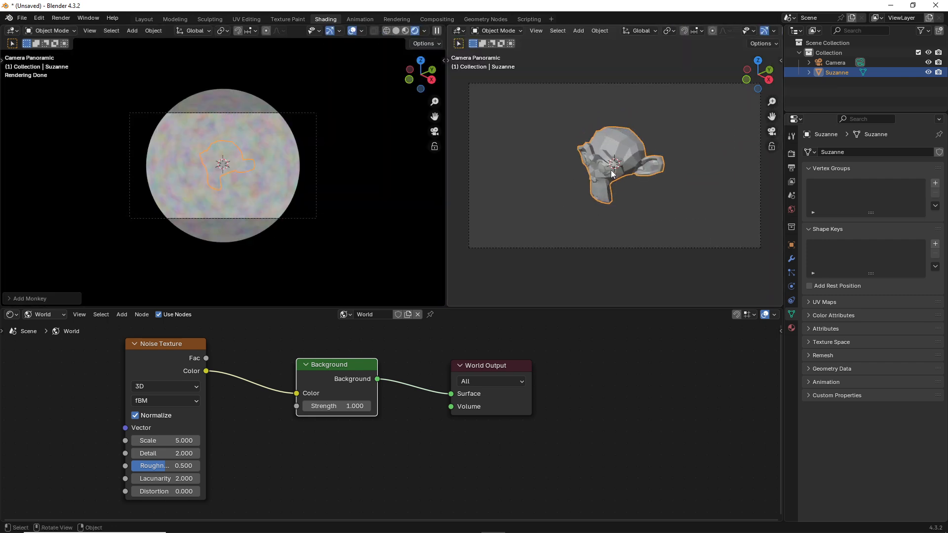
{"action": "scroll", "coordinate": [599, 168], "scroll_direction": "down", "scroll_amount": 1}
{"action": "middle_click_drag", "start_coordinate": [611, 173], "coordinate": [708, 138]}
{"action": "scroll", "coordinate": [575, 172], "scroll_direction": "down", "scroll_amount": 5}
{"action": "scroll", "coordinate": [257, 196], "scroll_direction": "up", "scroll_amount": 2}
{"action": "left_click", "coordinate": [354, 31]}
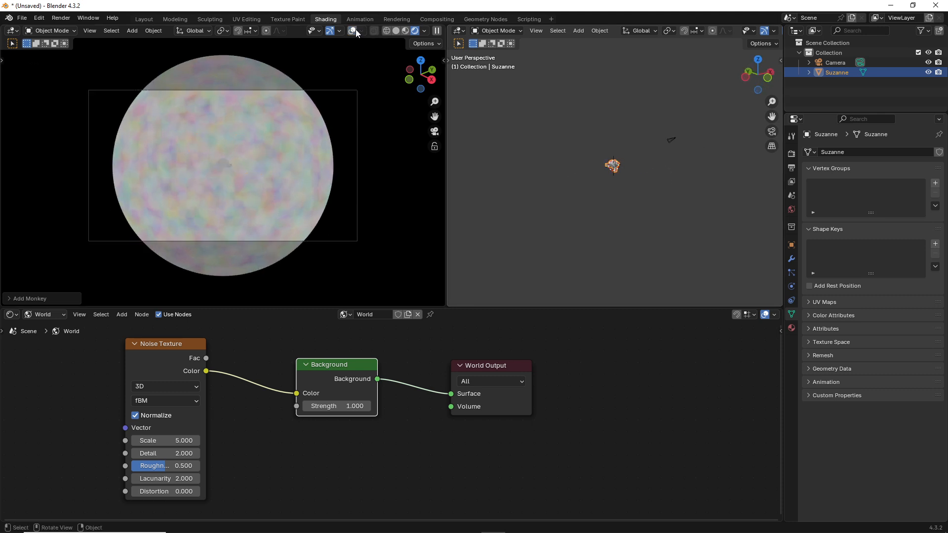
Step: Move the monkey about 11.2 m to the camera, and shift it sideways until it lines up with the camera
{"action": "middle_click_drag", "start_coordinate": [619, 173], "coordinate": [650, 145]}
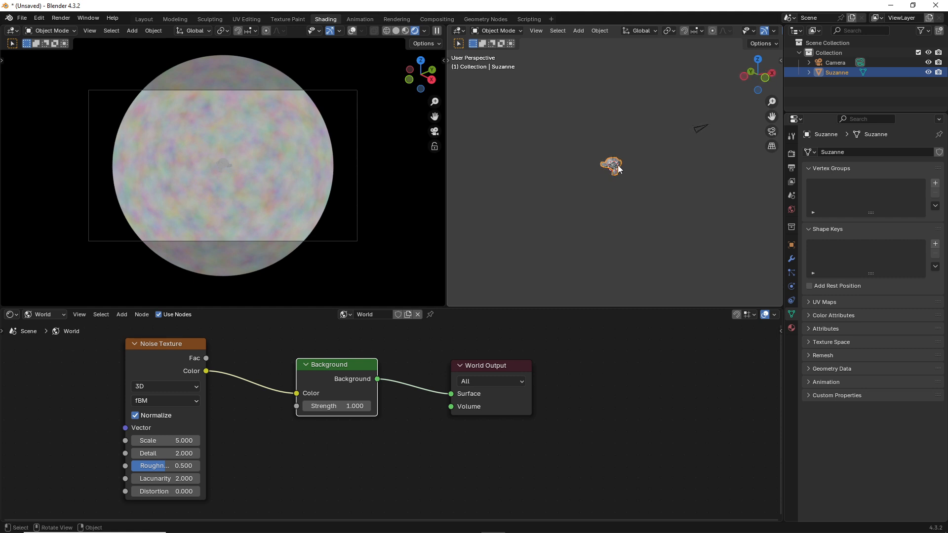
{"action": "key", "text": "g"}
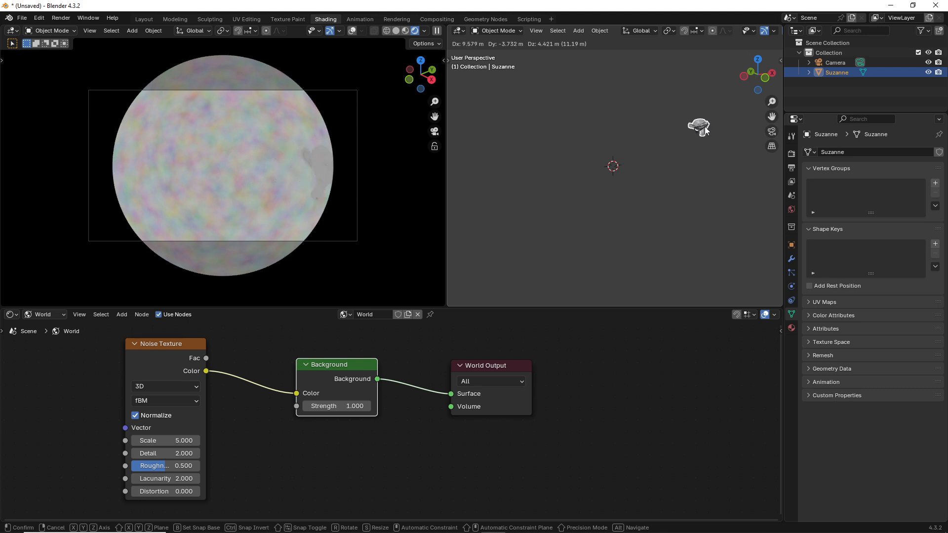
{"action": "left_click", "coordinate": [705, 130]}
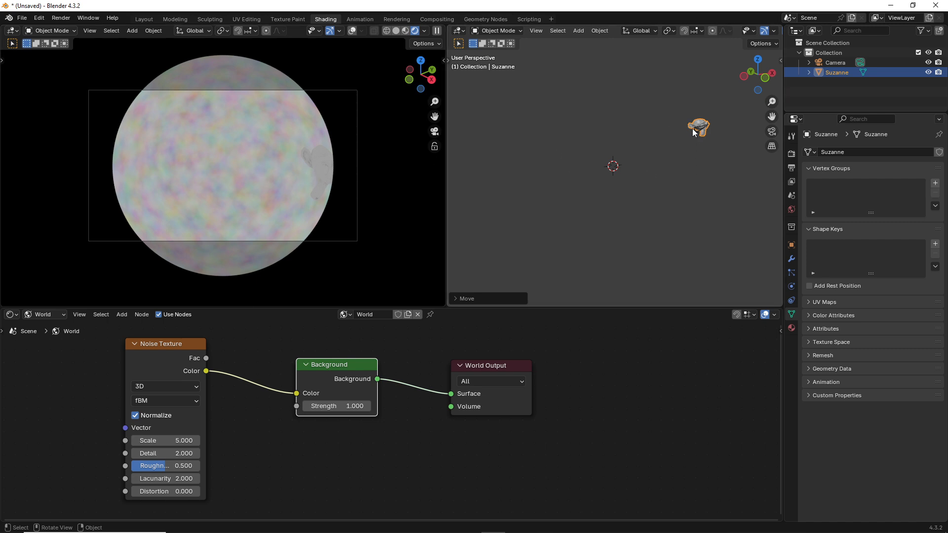
{"action": "middle_click_drag", "start_coordinate": [691, 128], "coordinate": [600, 149]}
{"action": "key", "text": "g"}
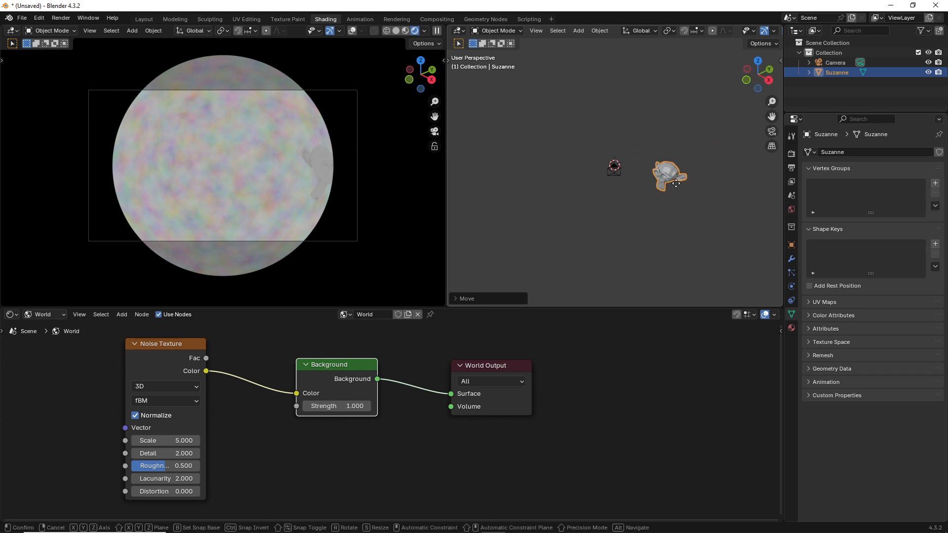
{"action": "left_click", "coordinate": [612, 184]}
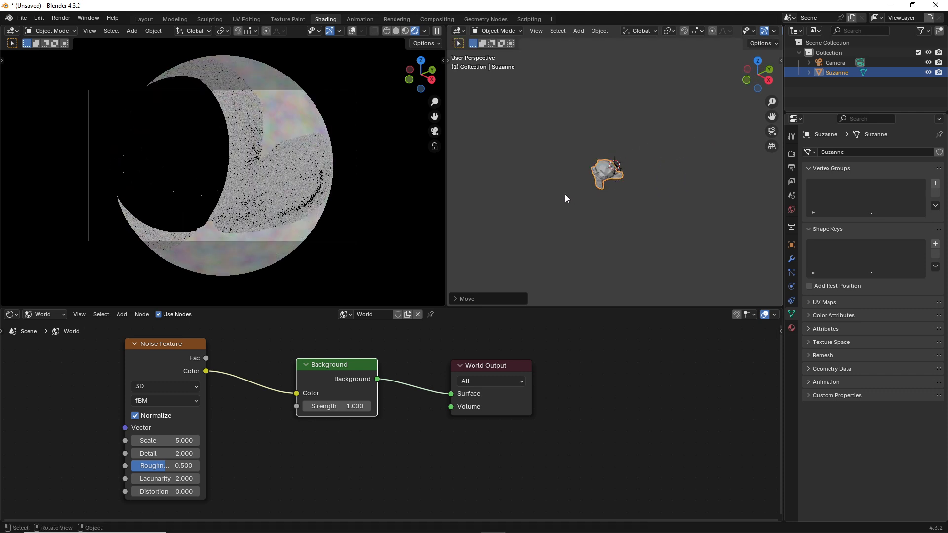
Step: Reposition the monkey in front of and slightly below the camera so it sits just below the fisheye view's centre
{"action": "middle_click_drag", "start_coordinate": [565, 194], "coordinate": [634, 189]}
{"action": "scroll", "coordinate": [667, 167], "scroll_direction": "up", "scroll_amount": 3}
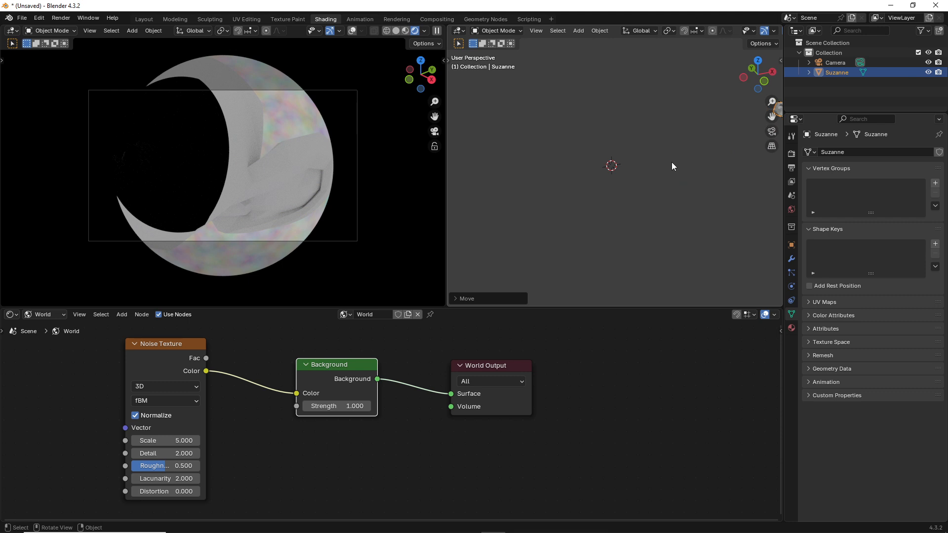
{"action": "middle_click_drag", "start_coordinate": [673, 162], "coordinate": [553, 200], "text": "shift"}
{"action": "middle_click_drag", "start_coordinate": [633, 173], "coordinate": [630, 177], "text": "shift"}
{"action": "key", "text": "g"}
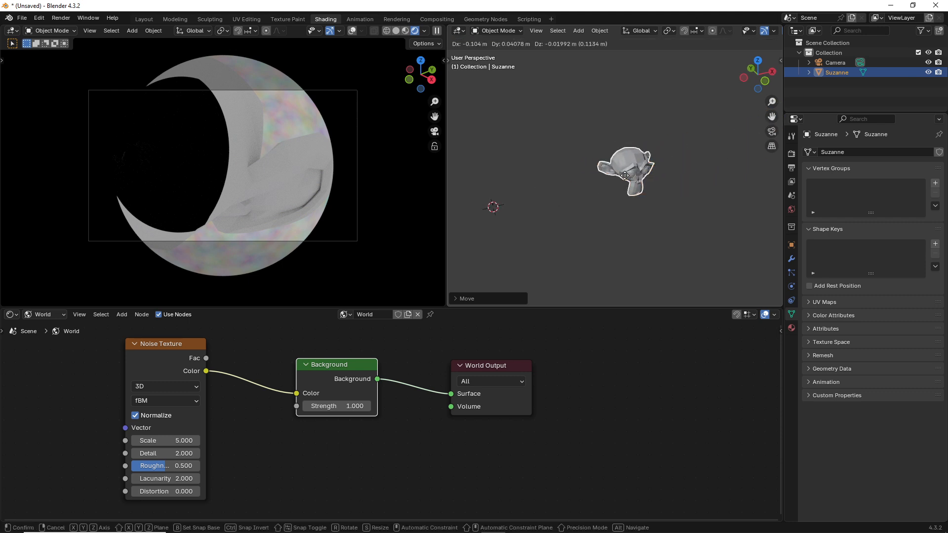
{"action": "left_click", "coordinate": [583, 212]}
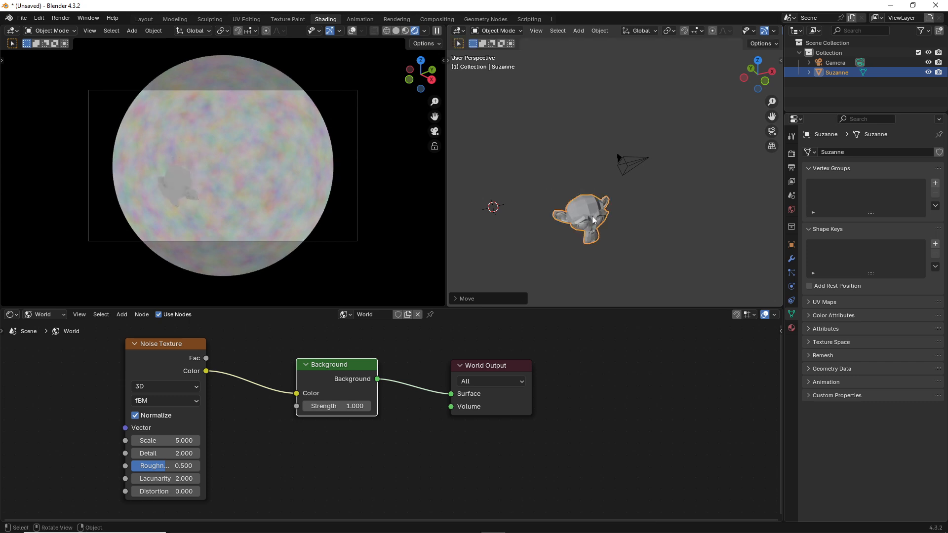
{"action": "middle_click_drag", "start_coordinate": [726, 194], "coordinate": [555, 212]}
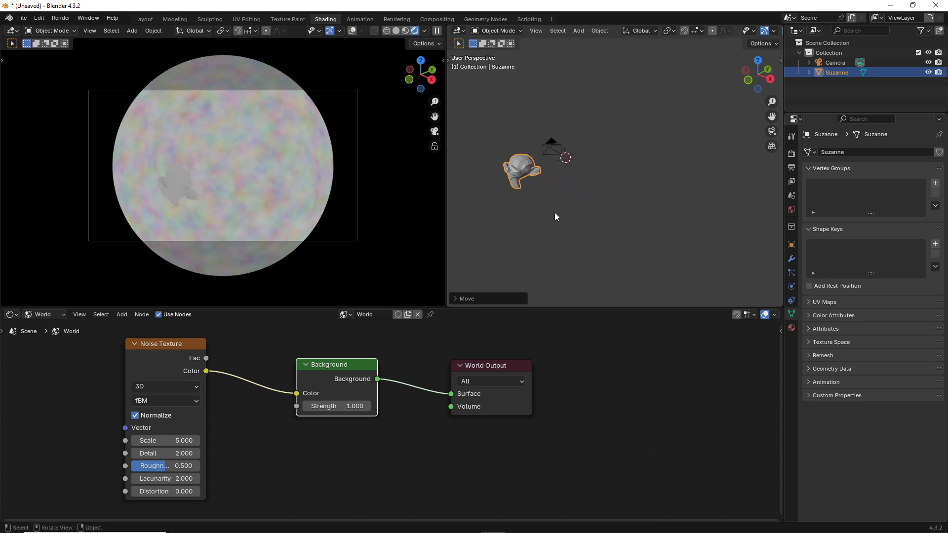
{"action": "key", "text": "g"}
{"action": "left_click", "coordinate": [599, 206]}
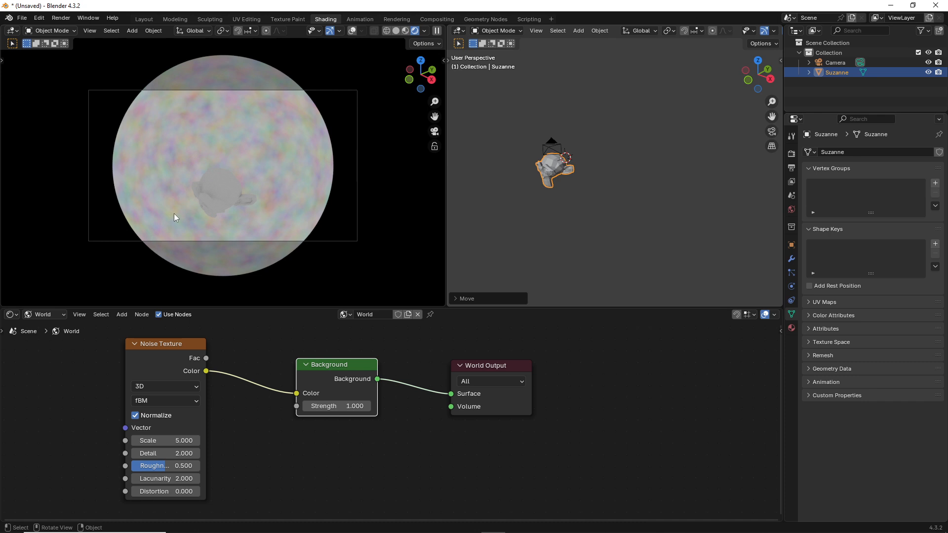
{"action": "scroll", "coordinate": [200, 217], "scroll_direction": "up", "scroll_amount": 3}
{"action": "scroll", "coordinate": [216, 218], "scroll_direction": "down", "scroll_amount": 2}
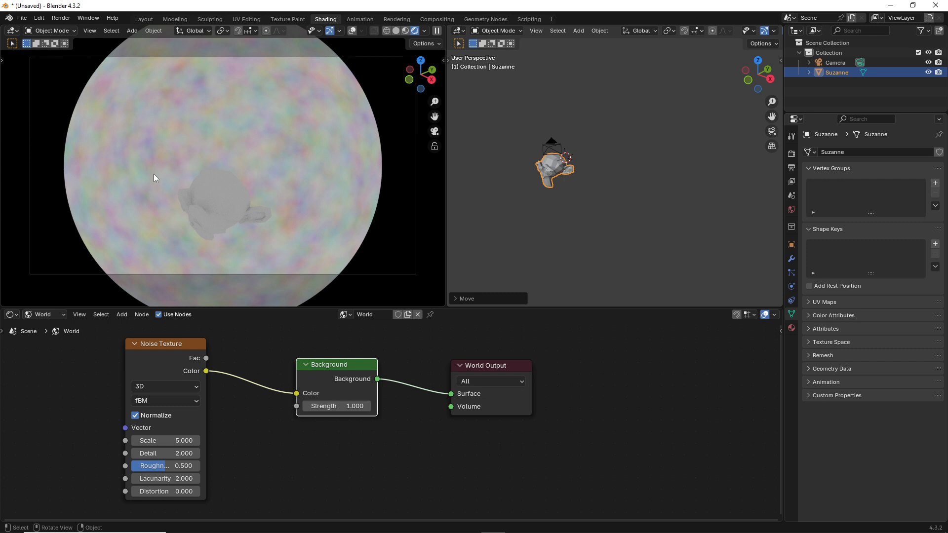
Step: Move the monkey down to the lower edge of the camera frame in the fisheye view and deselect it
{"action": "left_click", "coordinate": [224, 200]}
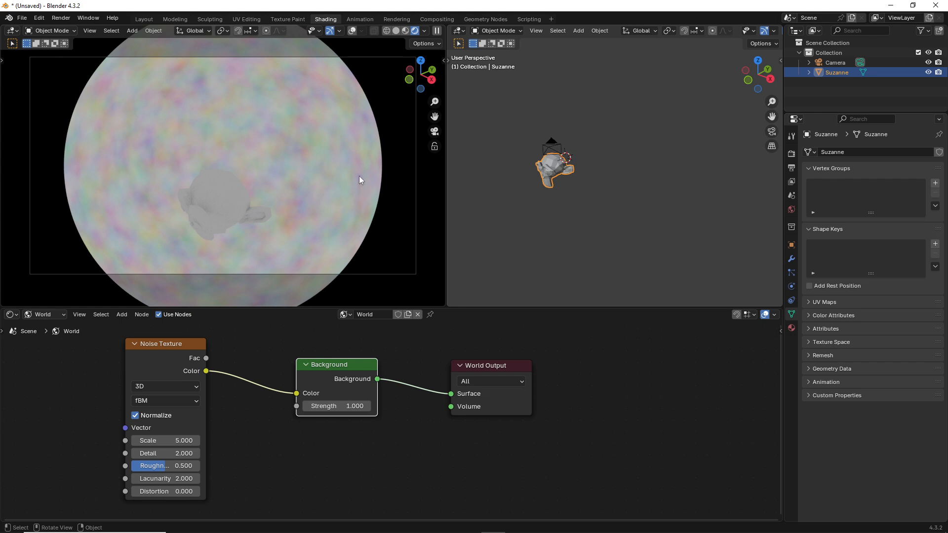
{"action": "key", "text": "g"}
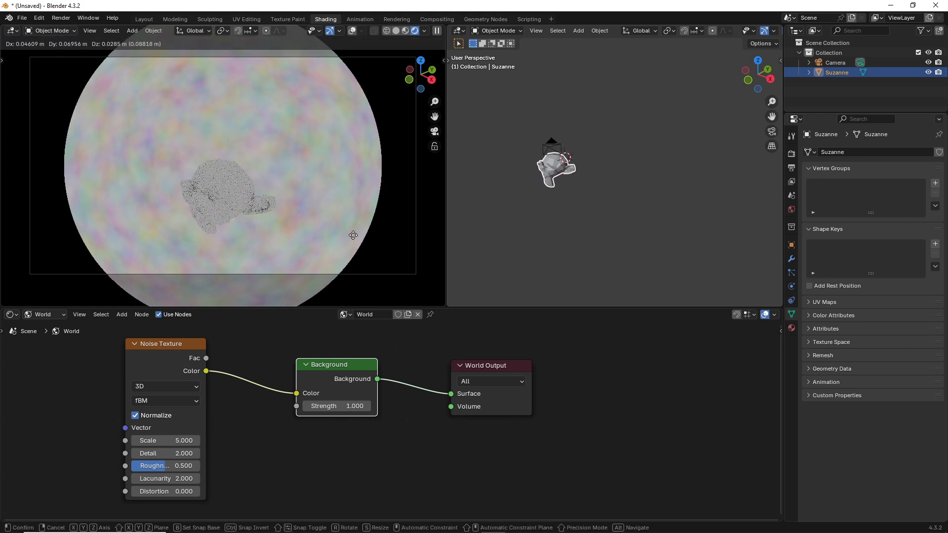
{"action": "left_click", "coordinate": [356, 101]}
{"action": "scroll", "coordinate": [214, 193], "scroll_direction": "down", "scroll_amount": 3}
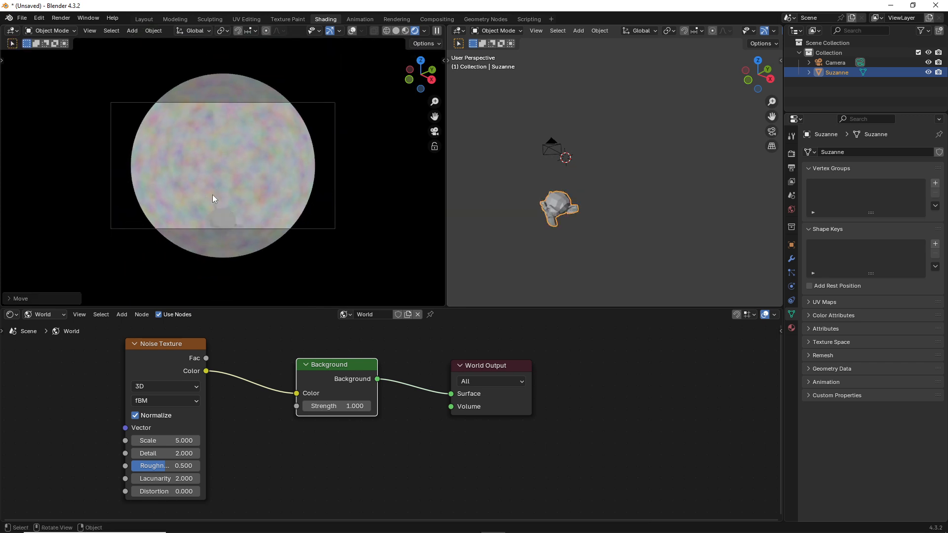
{"action": "scroll", "coordinate": [219, 224], "scroll_direction": "up", "scroll_amount": 2}
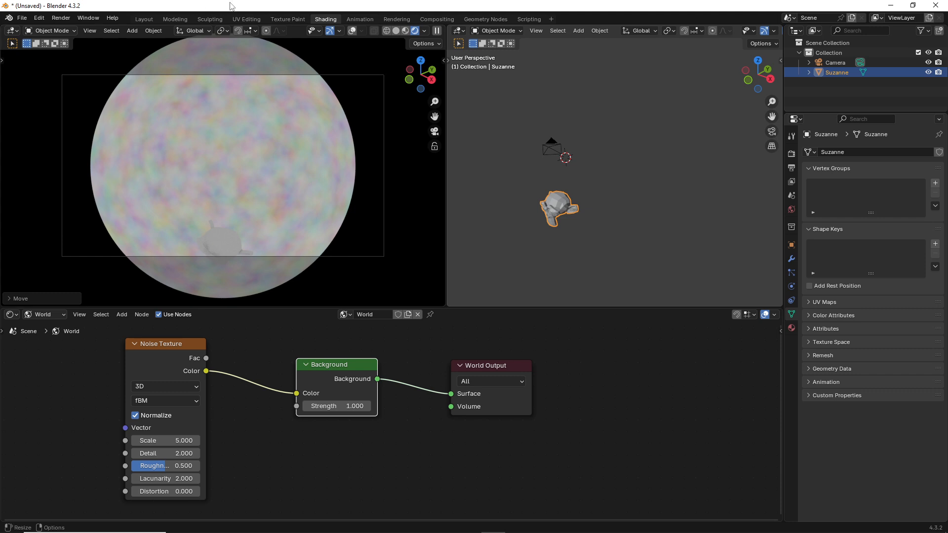
{"action": "left_click", "coordinate": [351, 75]}
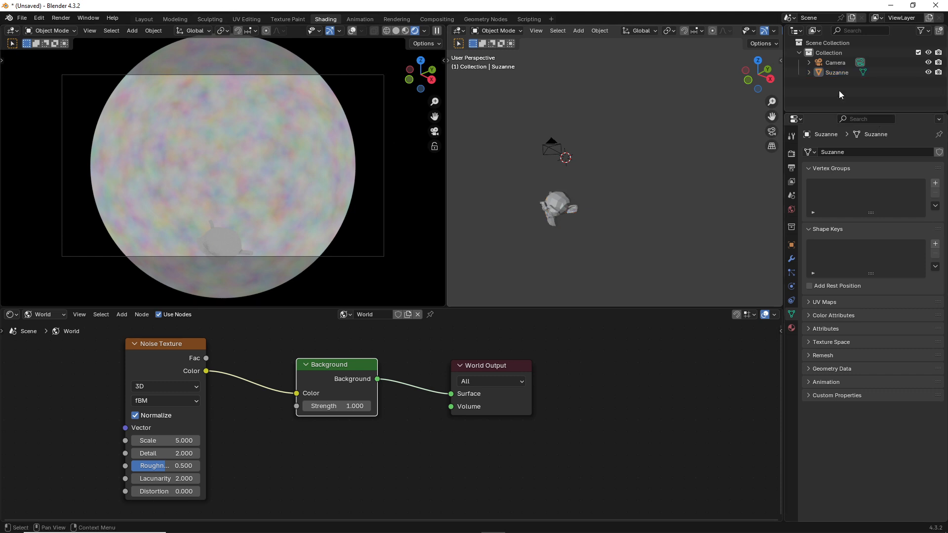
Step: Set the render output resolution to a square 4096 × 4096 px
{"action": "left_click", "coordinate": [790, 168]}
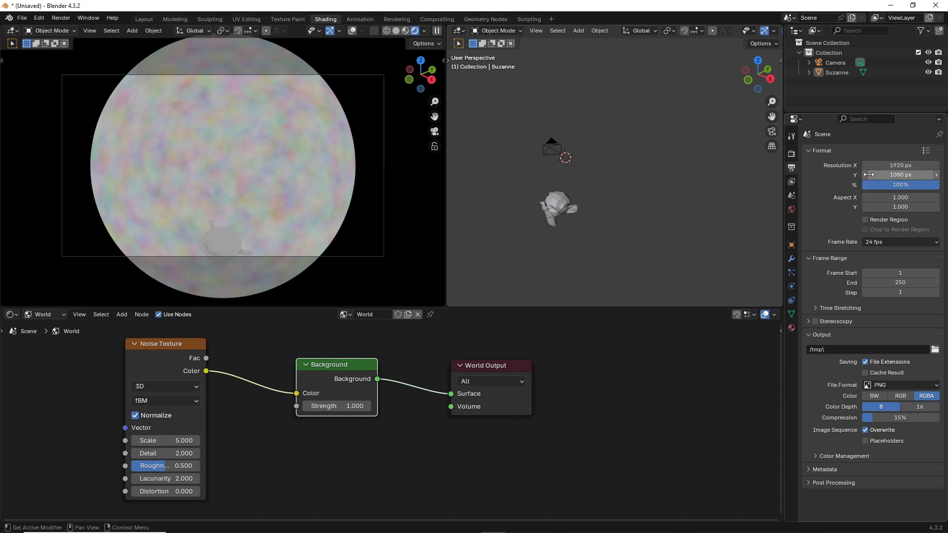
{"action": "left_click", "coordinate": [881, 167]}
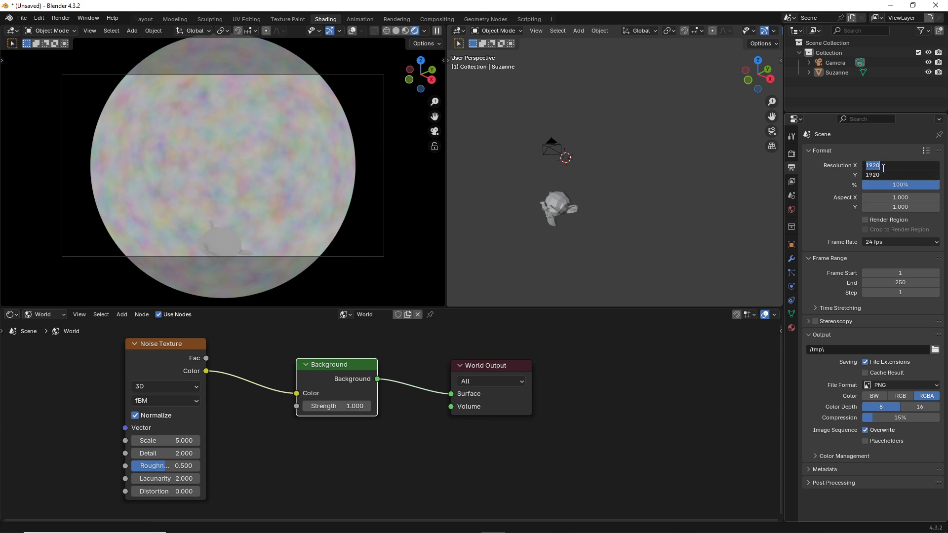
{"action": "type", "text": "4096"}
{"action": "key", "text": "Return"}
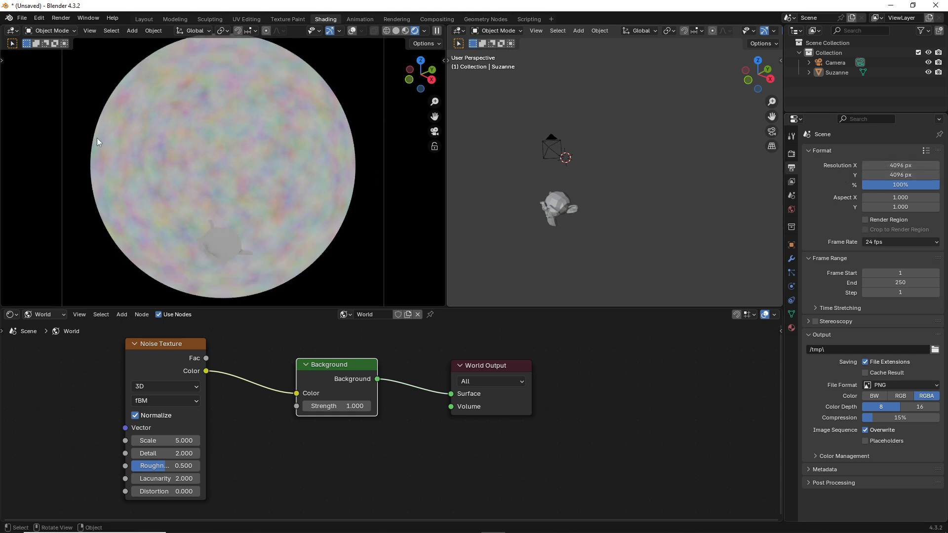
{"action": "scroll", "coordinate": [164, 148], "scroll_direction": "down", "scroll_amount": 2}
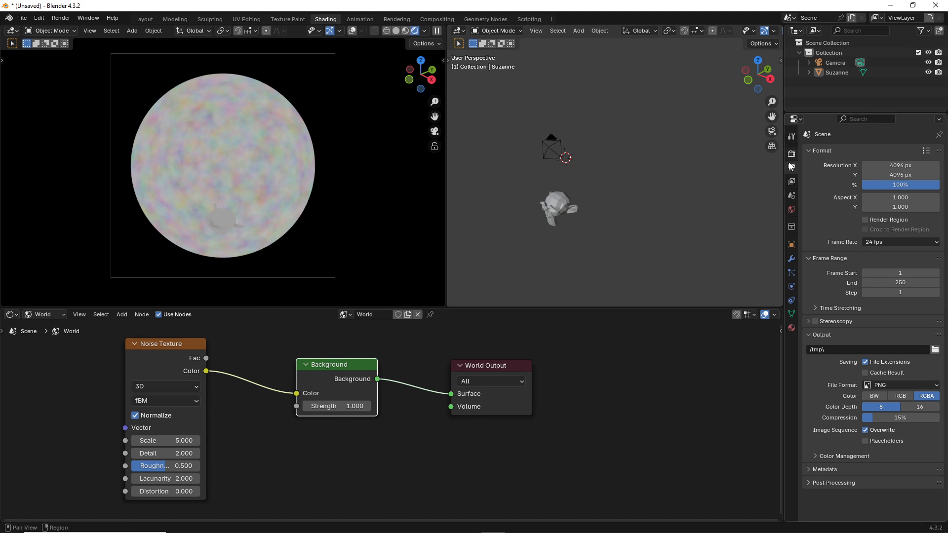
Step: Increase the panoramic camera's lens value to 12.60 so the fisheye circle fills the square frame
{"action": "left_click", "coordinate": [824, 63]}
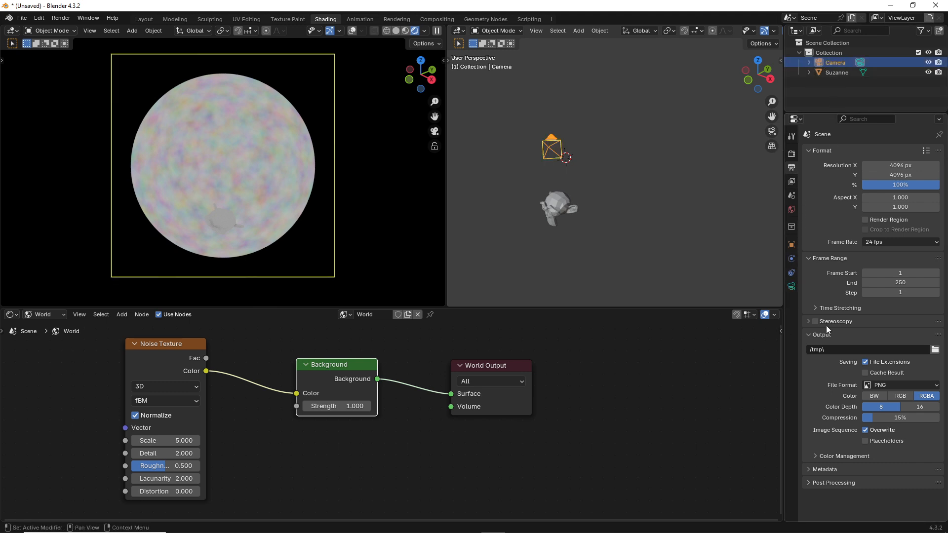
{"action": "left_click", "coordinate": [791, 286]}
{"action": "left_click_drag", "start_coordinate": [868, 210], "coordinate": [895, 209]}
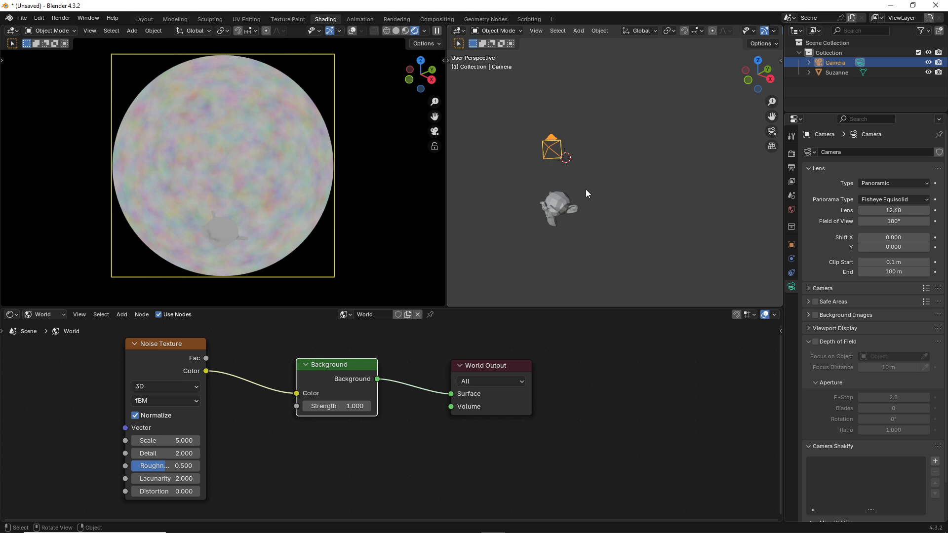
Step: Move the monkey to the centre of the fisheye view, and return it to the lower part of the circle
{"action": "left_click", "coordinate": [225, 226]}
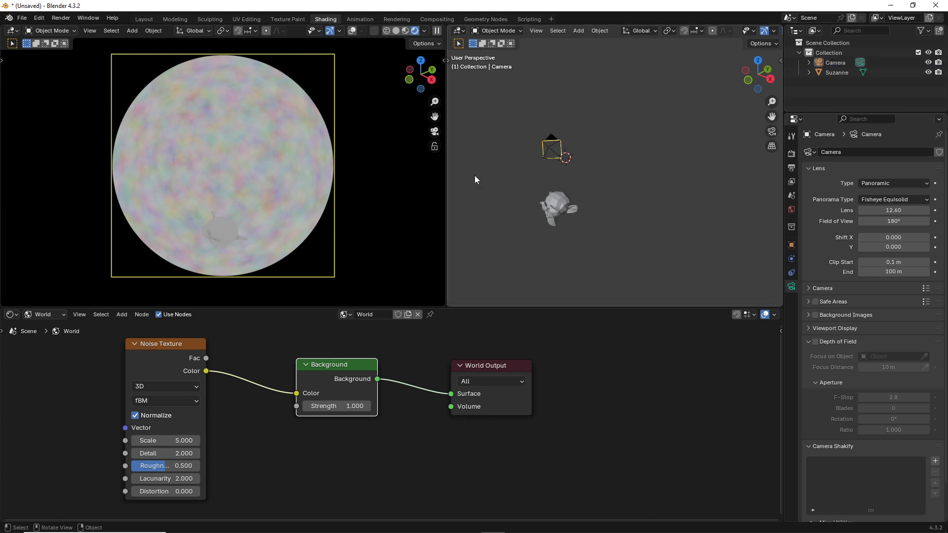
{"action": "left_click", "coordinate": [564, 203]}
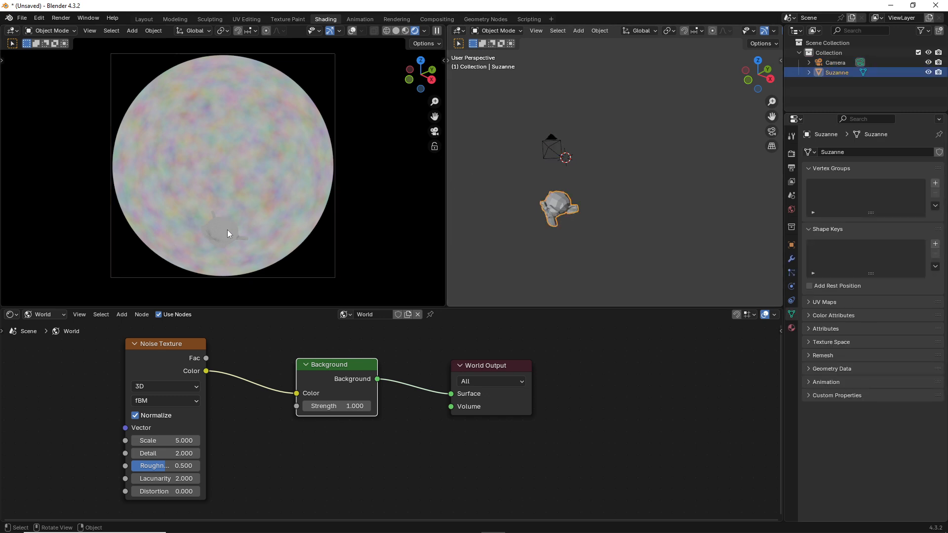
{"action": "key", "text": "g"}
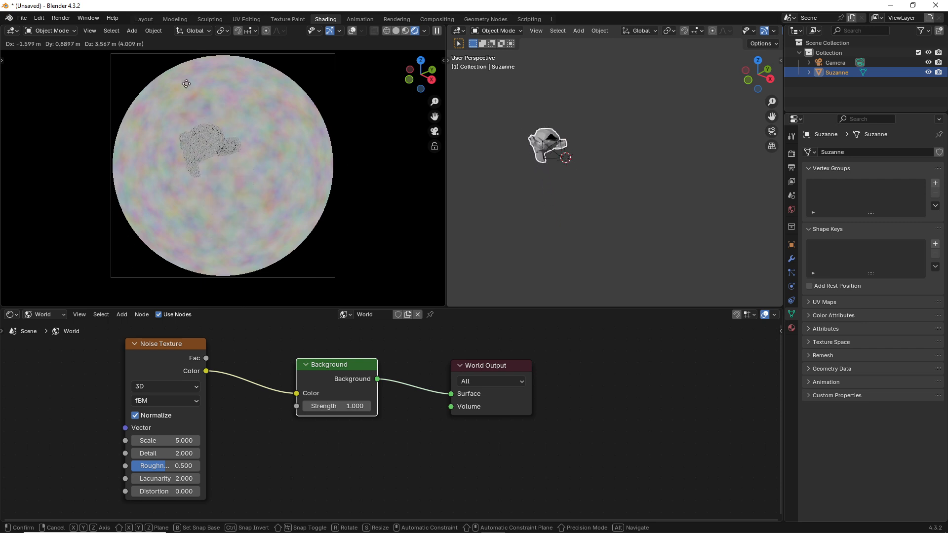
{"action": "left_click", "coordinate": [250, 160]}
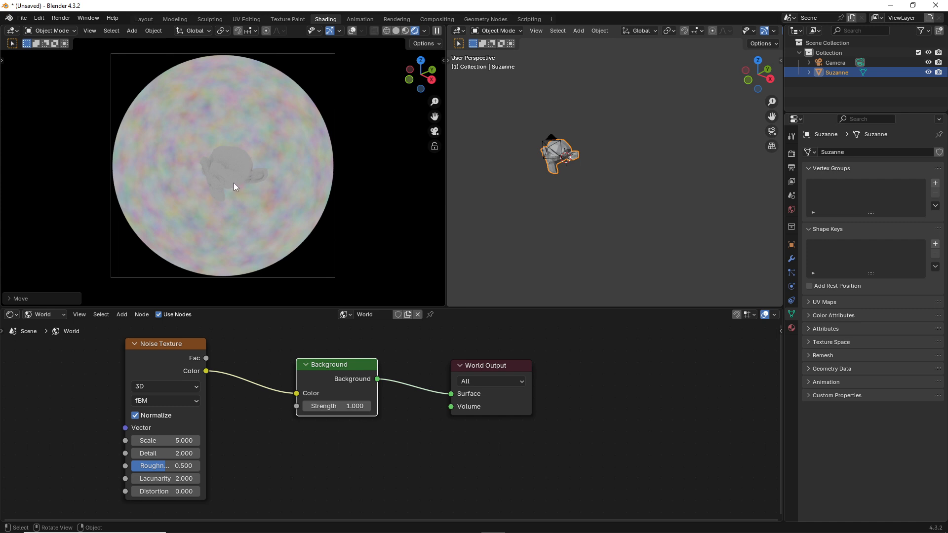
{"action": "key", "text": "g"}
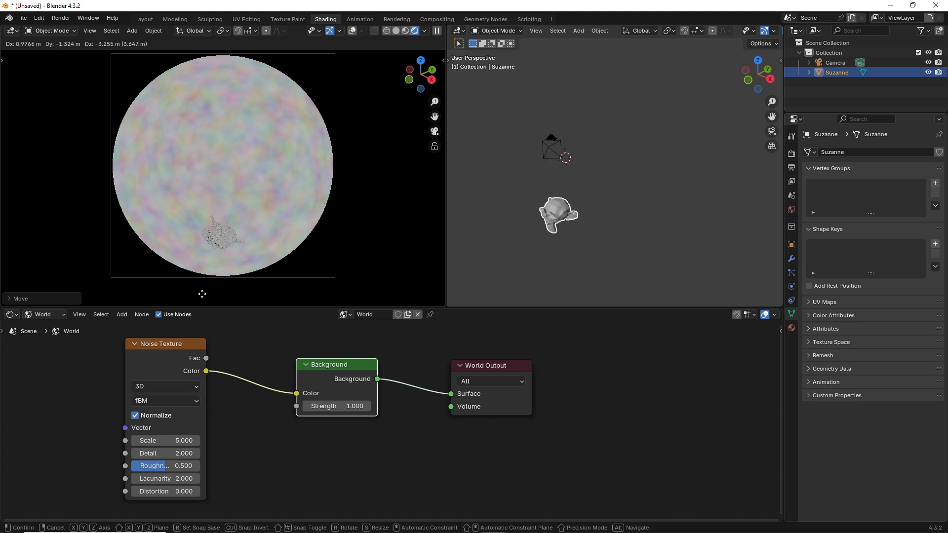
{"action": "left_click", "coordinate": [190, 282]}
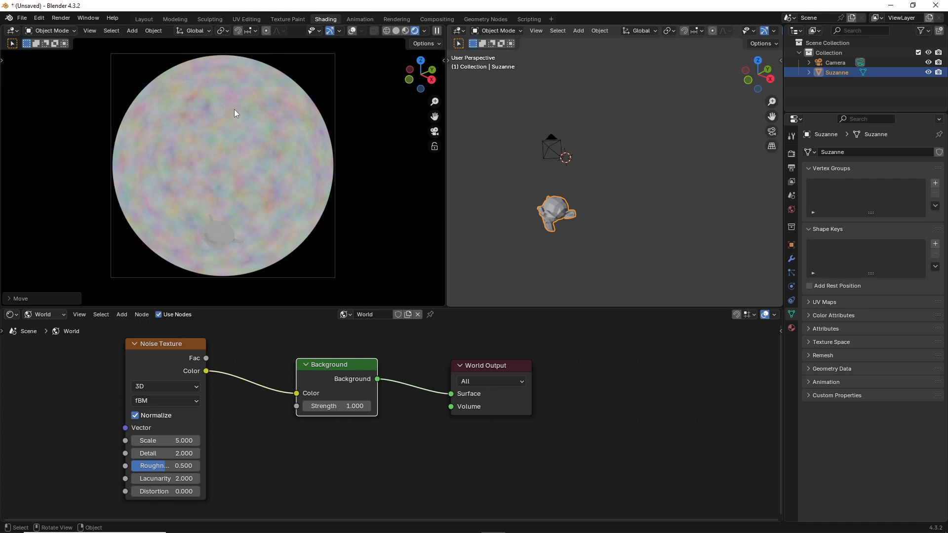
Step: Switch to Chrome and open the Immersive Study page from delanop.com in a new tab
{"action": "left_click", "coordinate": [325, 523]}
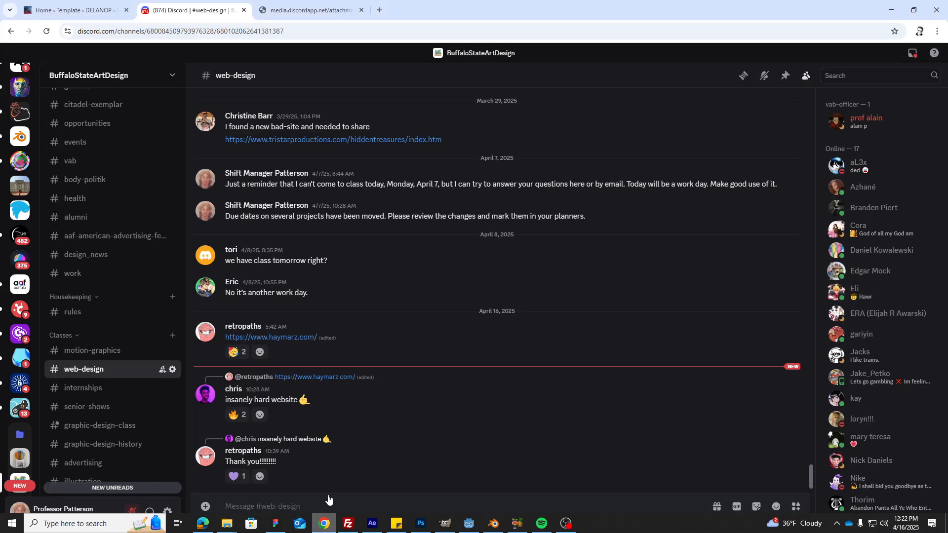
{"action": "left_click", "coordinate": [378, 10]}
{"action": "type", "text": "delano"}
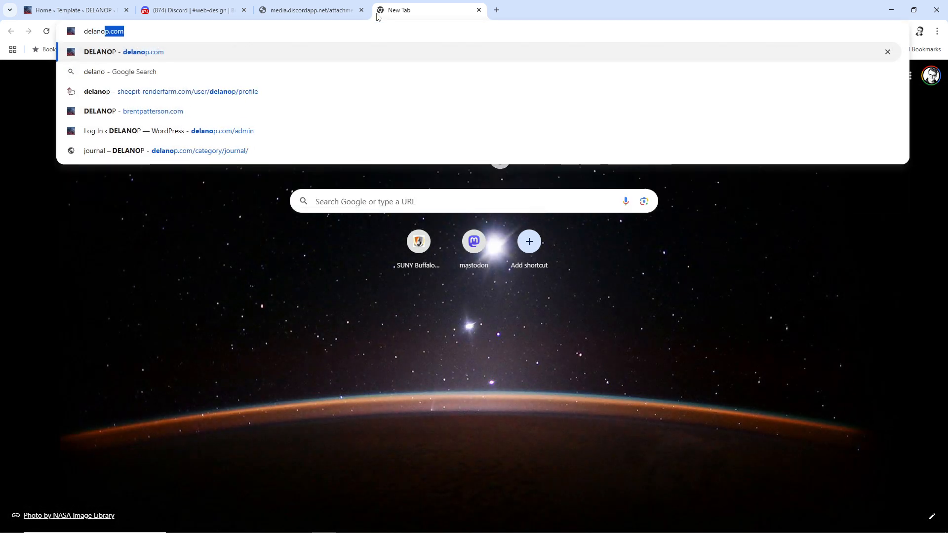
{"action": "key", "text": "Return"}
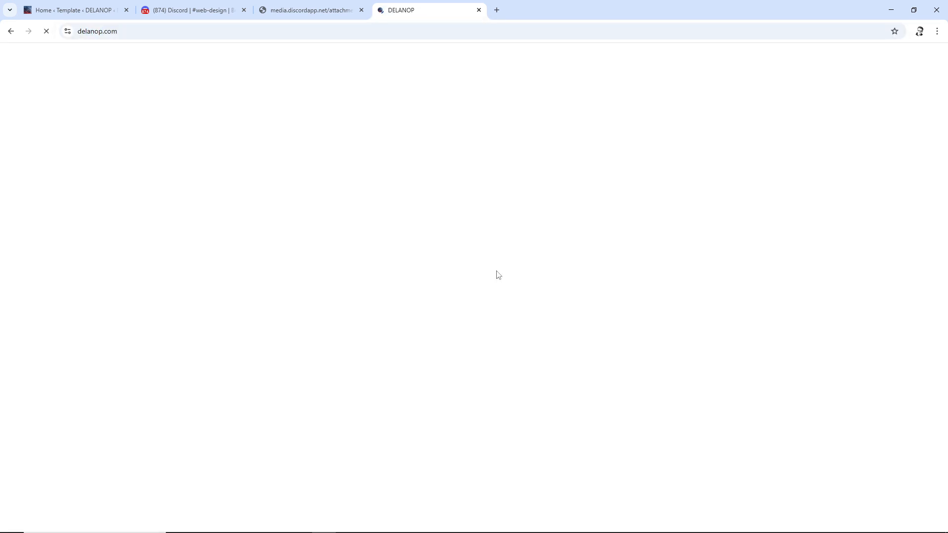
{"action": "scroll", "coordinate": [511, 251], "scroll_direction": "down", "scroll_amount": 10}
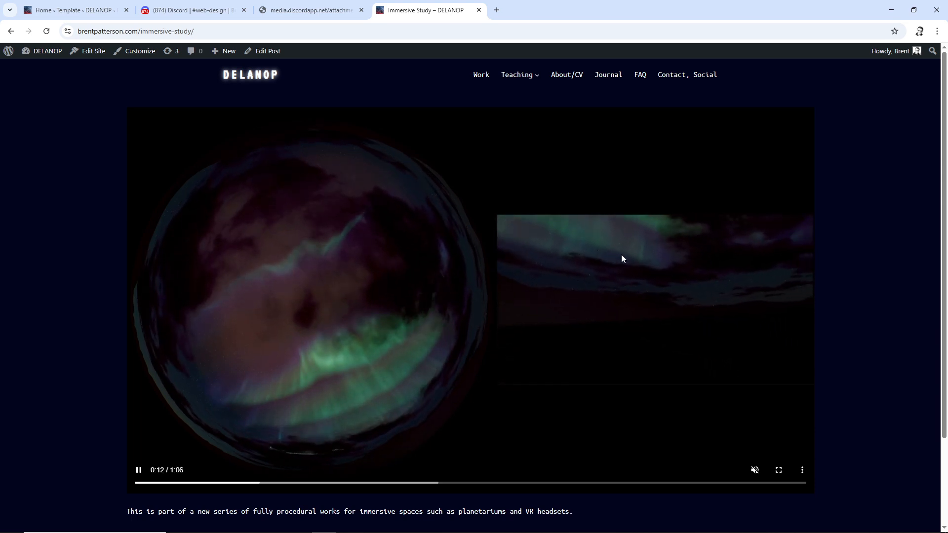
Step: Watch the Immersive Study video in full screen, examine its fisheye and flat views paused at 0:26, and exit full screen
{"action": "left_click", "coordinate": [778, 469]}
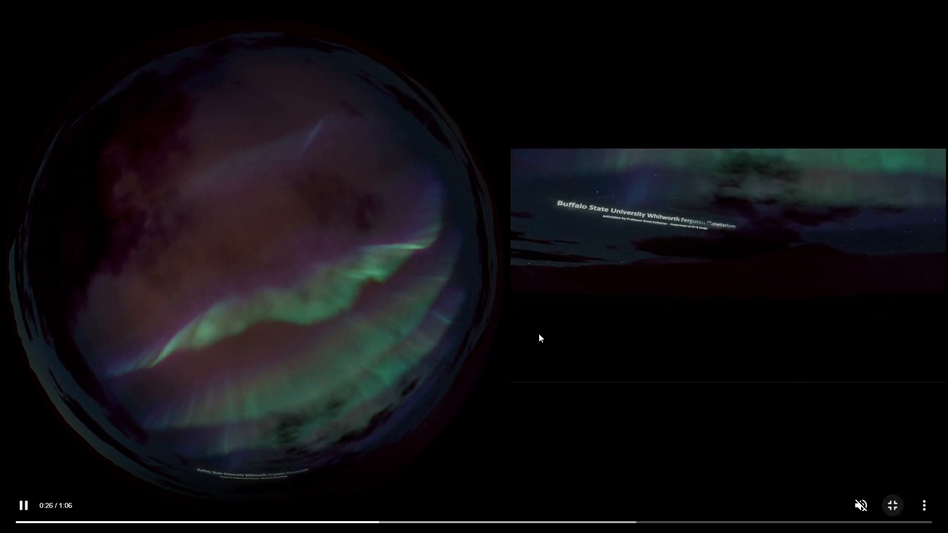
{"action": "left_click", "coordinate": [556, 353]}
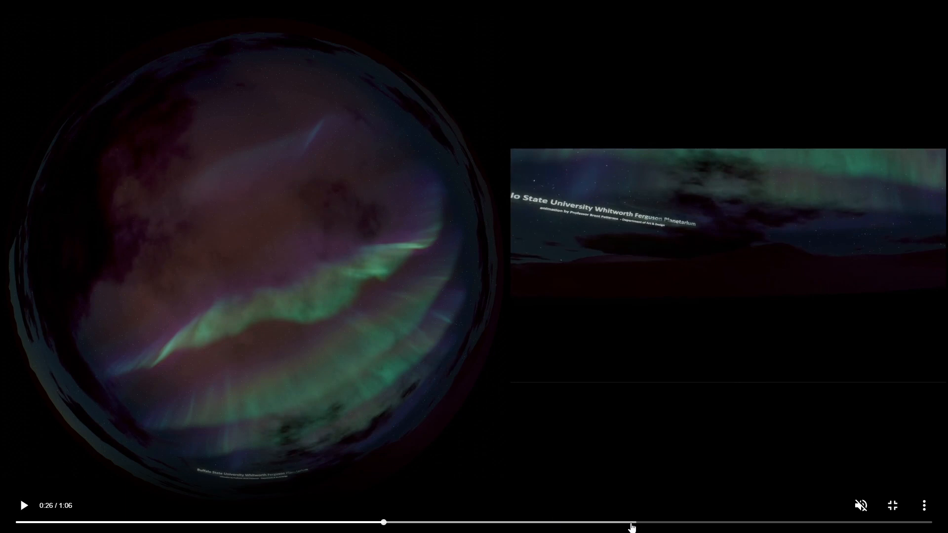
{"action": "left_click_drag", "start_coordinate": [383, 524], "coordinate": [377, 524]}
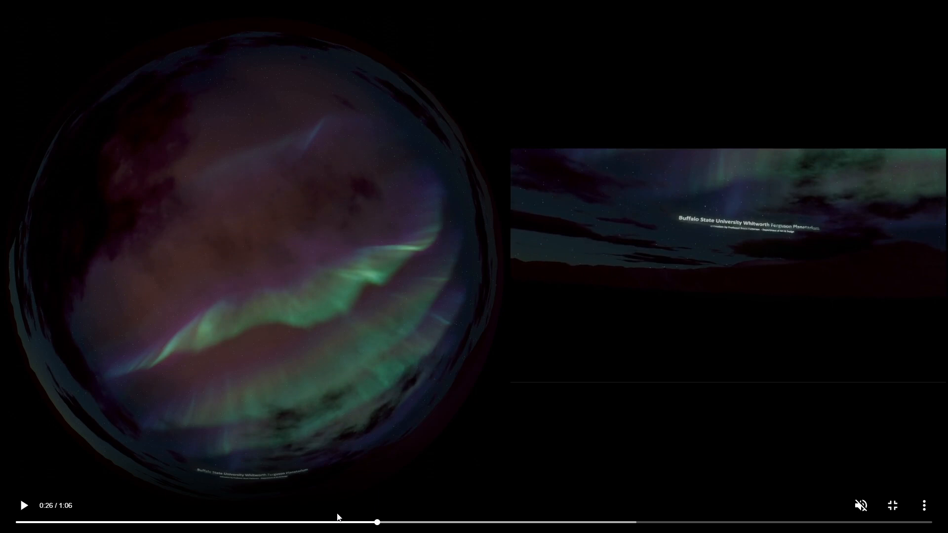
{"action": "left_click", "coordinate": [380, 522]}
{"action": "left_click_drag", "start_coordinate": [380, 522], "coordinate": [377, 522]}
{"action": "key", "text": "Escape"}
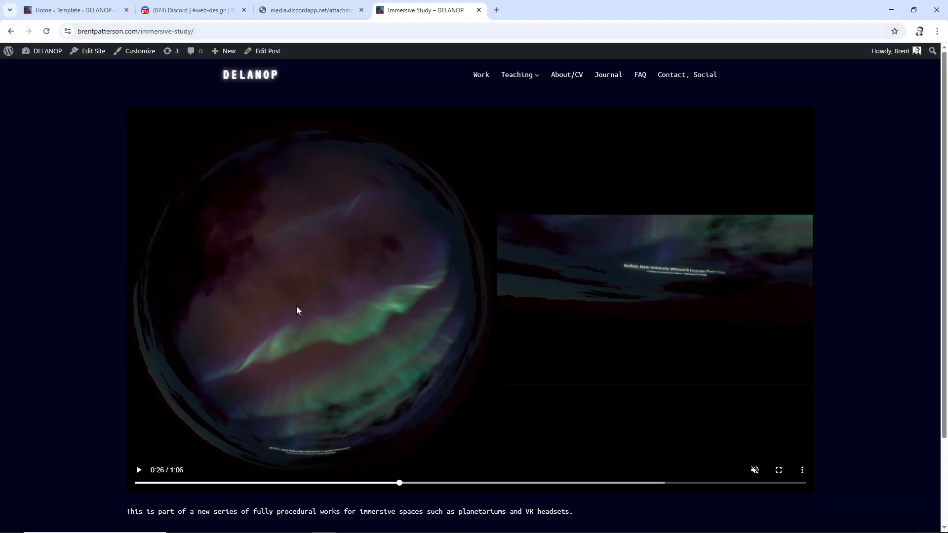
Step: Switch back to Blender and delete the monkey from the scene
{"action": "key", "text": "alt+Tab"}
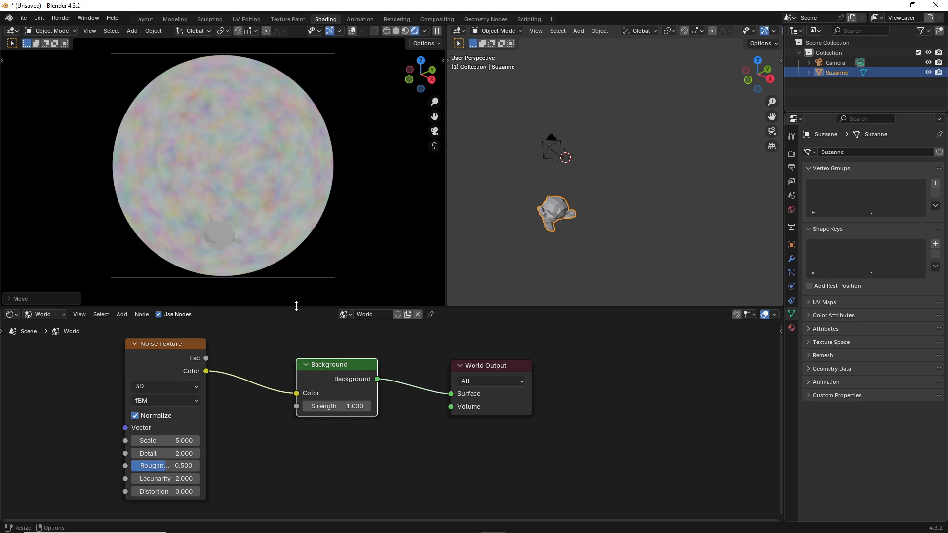
{"action": "left_click", "coordinate": [225, 234]}
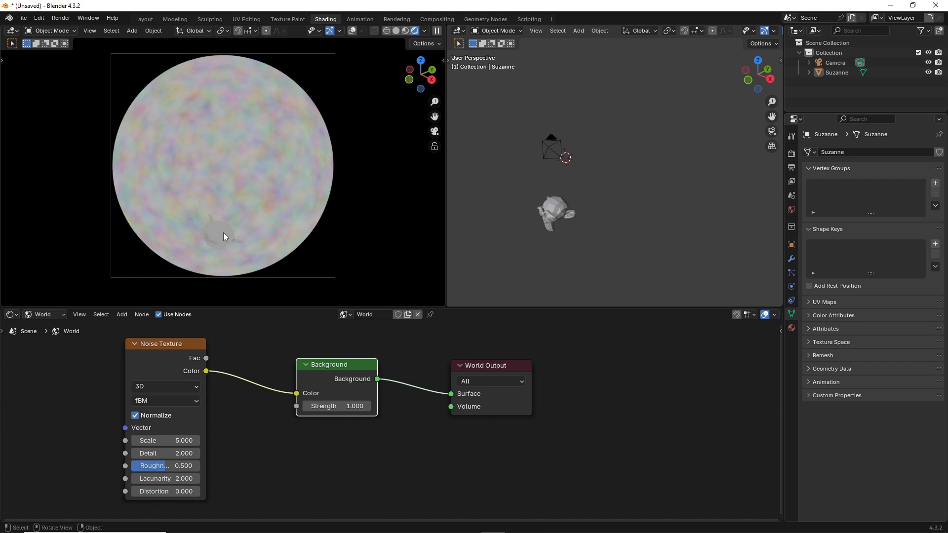
{"action": "left_click", "coordinate": [552, 212]}
{"action": "key", "text": "x"}
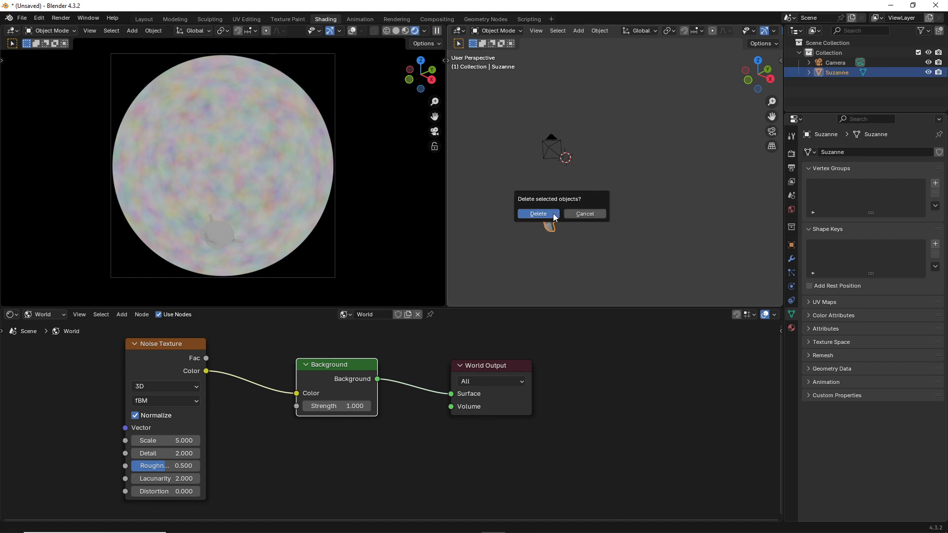
{"action": "left_click", "coordinate": [553, 214]}
Step: Merge the two 3D viewports into a single camera view, and enlarge it slightly over the centred world nodes
{"action": "left_click", "coordinate": [215, 353]}
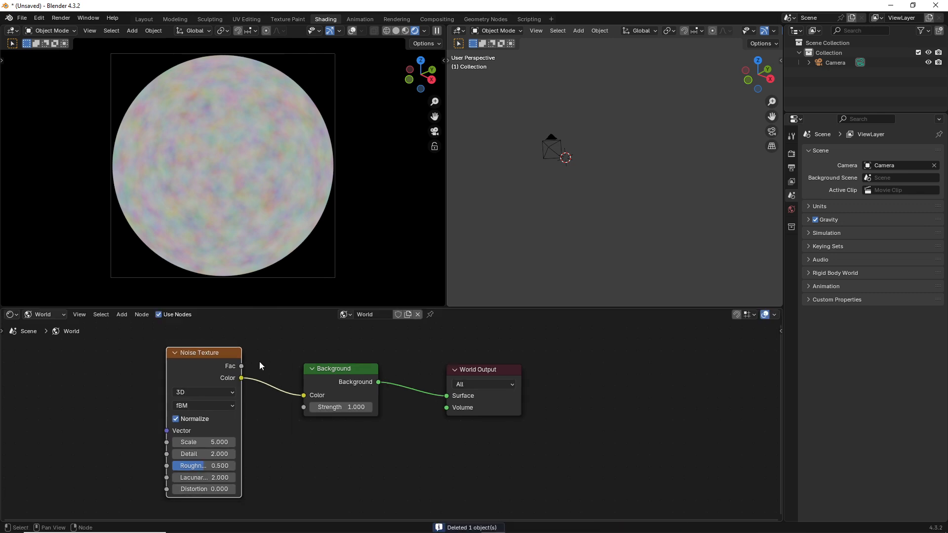
{"action": "key", "text": "Home"}
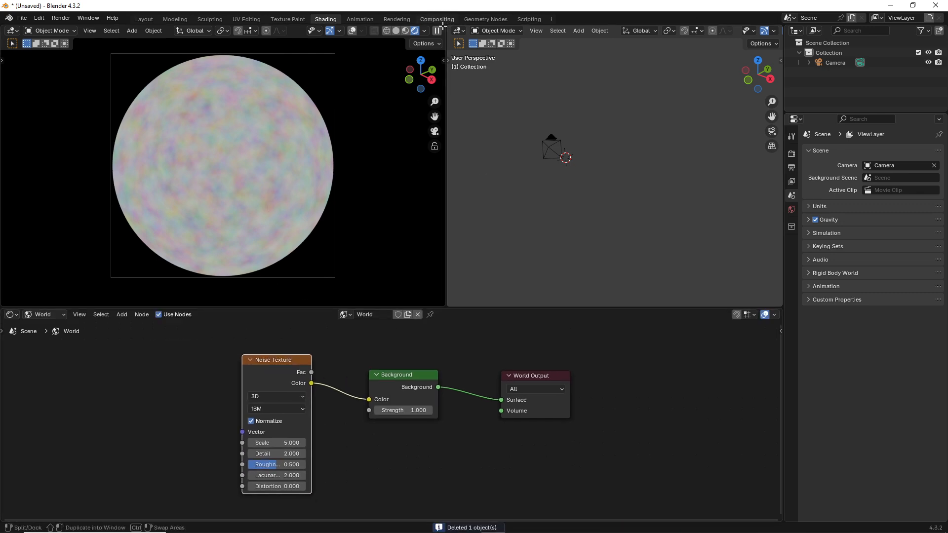
{"action": "left_click_drag", "start_coordinate": [444, 26], "coordinate": [493, 45]}
{"action": "scroll", "coordinate": [286, 175], "scroll_direction": "down", "scroll_amount": 2}
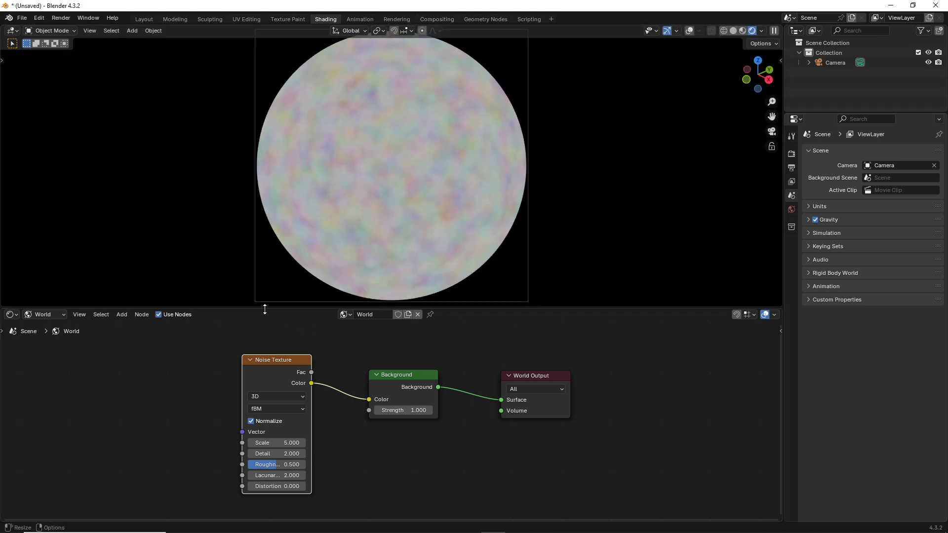
{"action": "left_click_drag", "start_coordinate": [264, 309], "coordinate": [267, 324]}
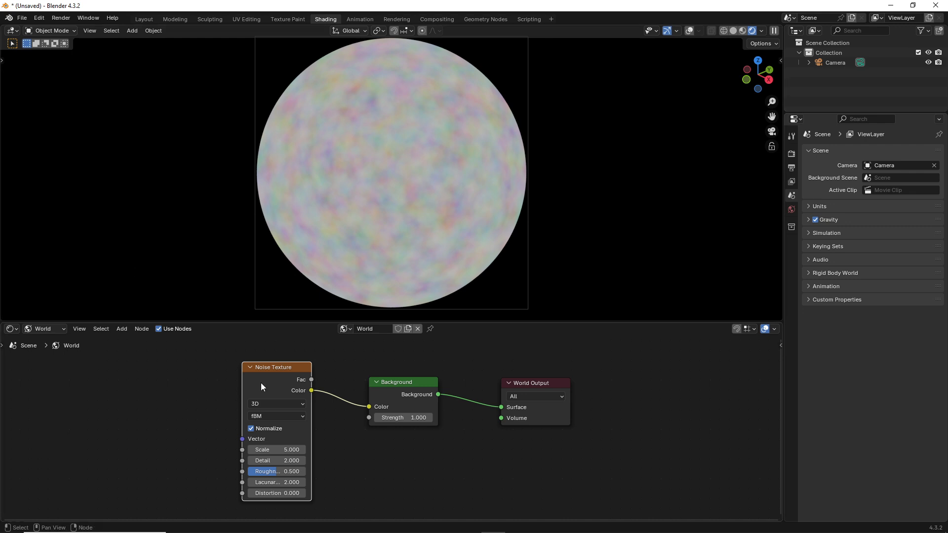
Step: Disconnect the Noise Texture from the Background node's Color, and move it further away to make room between them
{"action": "left_click_drag", "start_coordinate": [260, 383], "coordinate": [154, 371]}
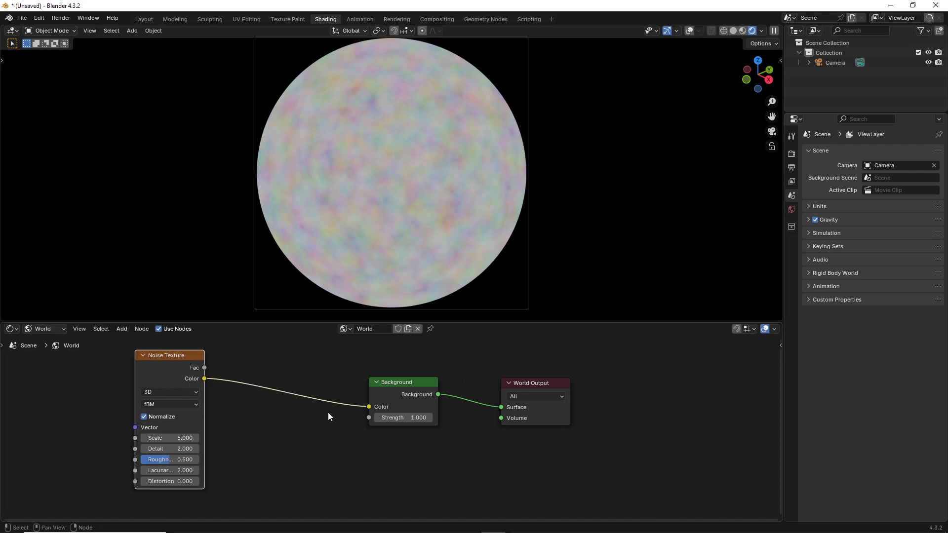
{"action": "left_click_drag", "start_coordinate": [370, 408], "coordinate": [316, 414]}
{"action": "left_click_drag", "start_coordinate": [141, 368], "coordinate": [88, 374]}
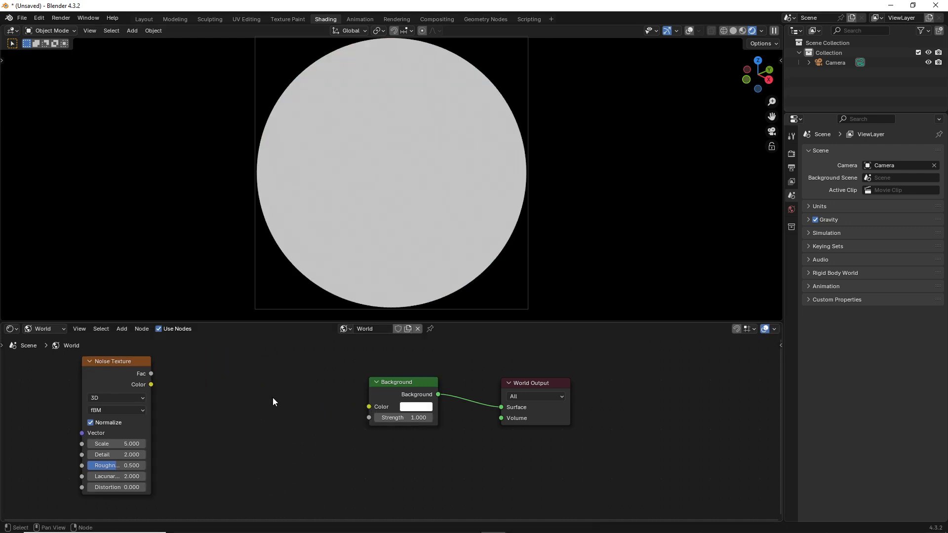
Step: Add a Wave Texture node, connect its Color to the Background node's Color, and move the Noise Texture aside to make room
{"action": "key", "text": "shift+a"}
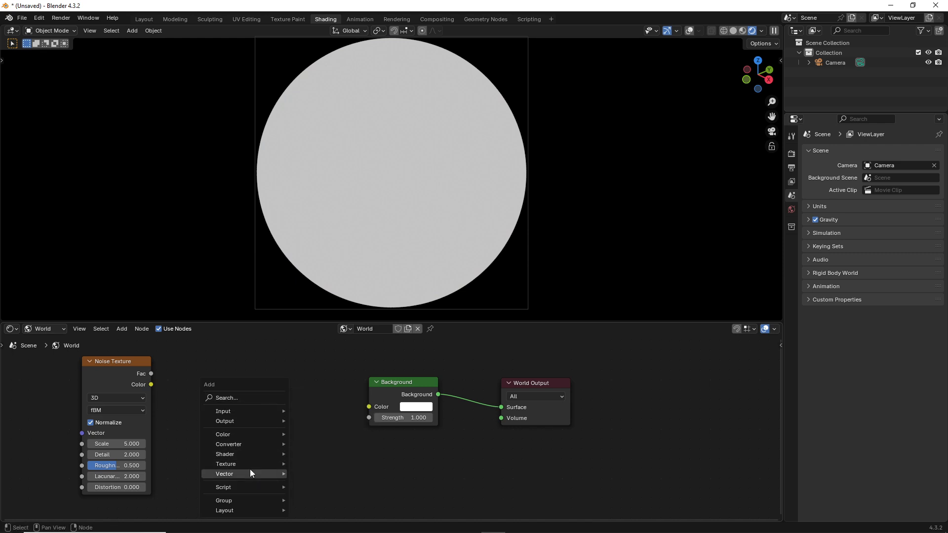
{"action": "mouse_move", "coordinate": [244, 465]}
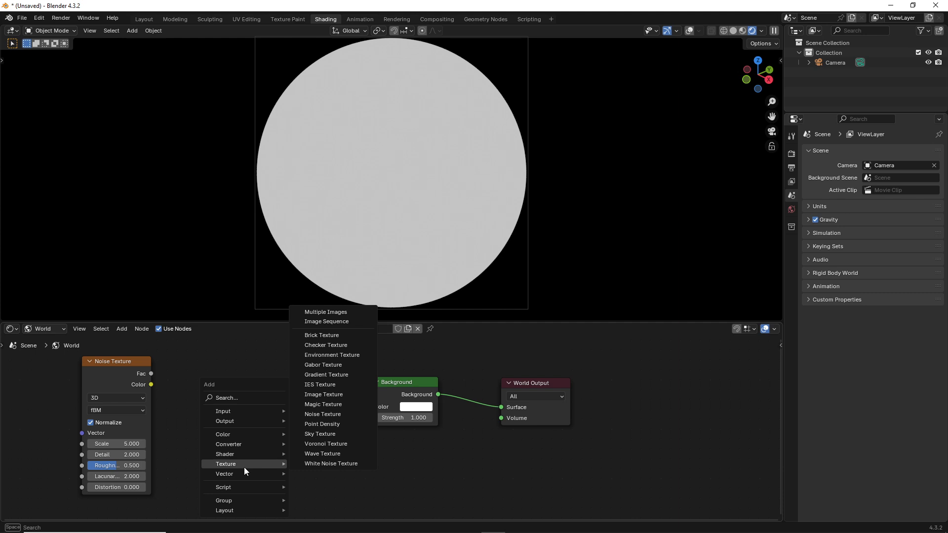
{"action": "left_click", "coordinate": [330, 452]}
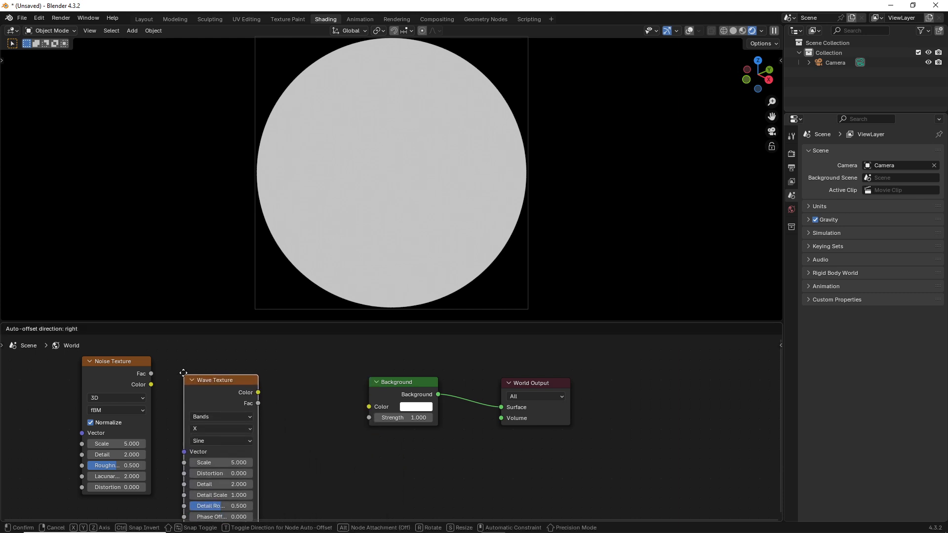
{"action": "left_click", "coordinate": [235, 382]}
{"action": "left_click_drag", "start_coordinate": [256, 387], "coordinate": [220, 383]}
{"action": "left_click_drag", "start_coordinate": [138, 359], "coordinate": [65, 376]}
{"action": "left_click_drag", "start_coordinate": [206, 369], "coordinate": [209, 368]}
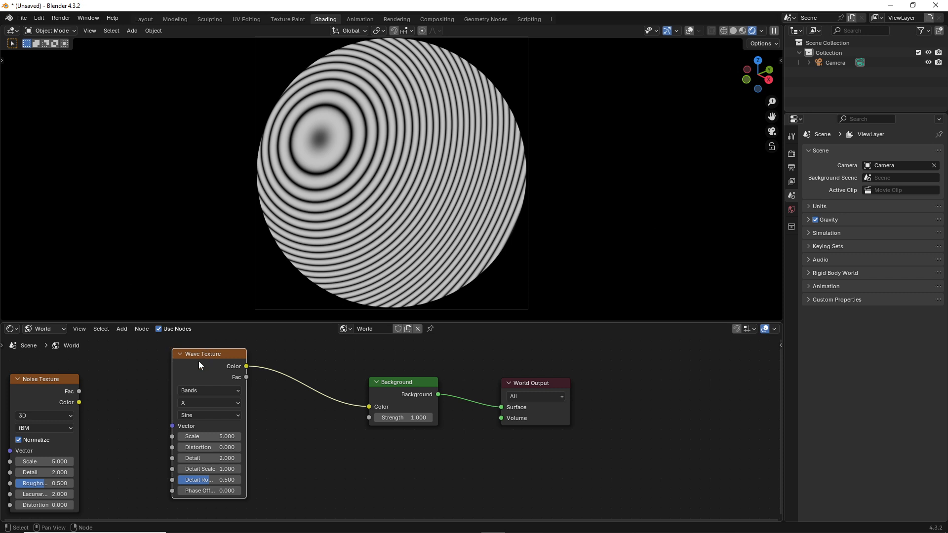
Step: Add Texture Coordinate and Mapping nodes feeding the Wave Texture's Vector, and arrange them between the Noise and Wave Texture nodes
{"action": "key", "text": "ctrl+t"}
{"action": "left_click_drag", "start_coordinate": [34, 378], "coordinate": [5, 384]}
{"action": "left_click_drag", "start_coordinate": [122, 399], "coordinate": [85, 380]}
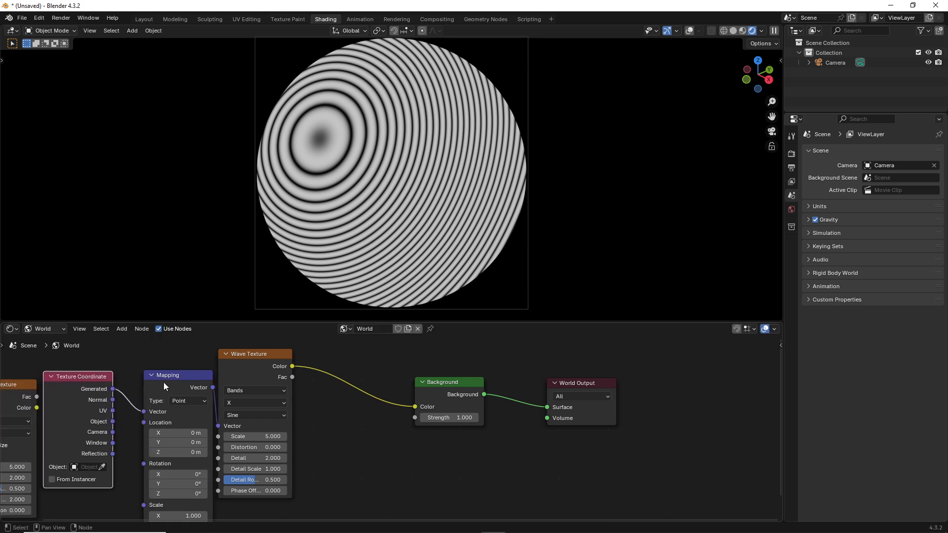
{"action": "left_click_drag", "start_coordinate": [169, 379], "coordinate": [157, 365]}
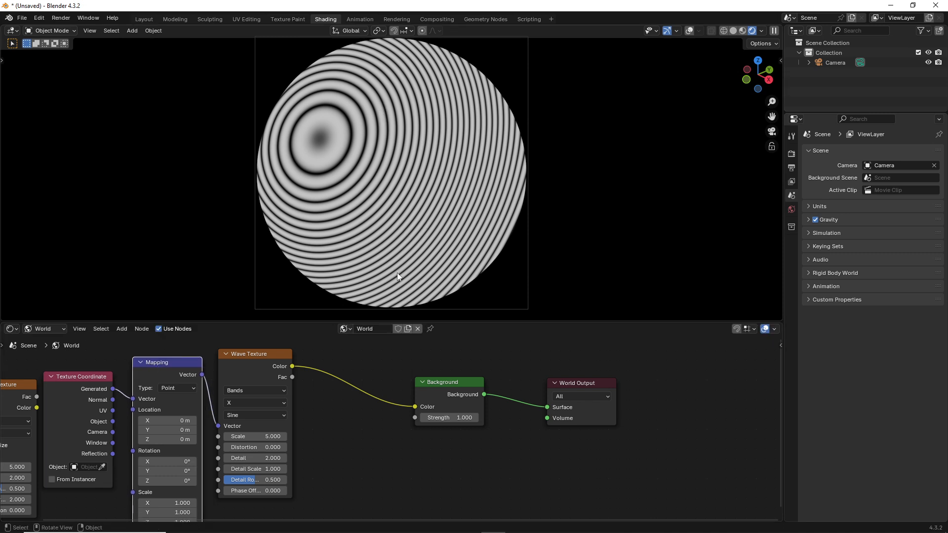
{"action": "middle_click_drag", "start_coordinate": [166, 429], "coordinate": [171, 383]}
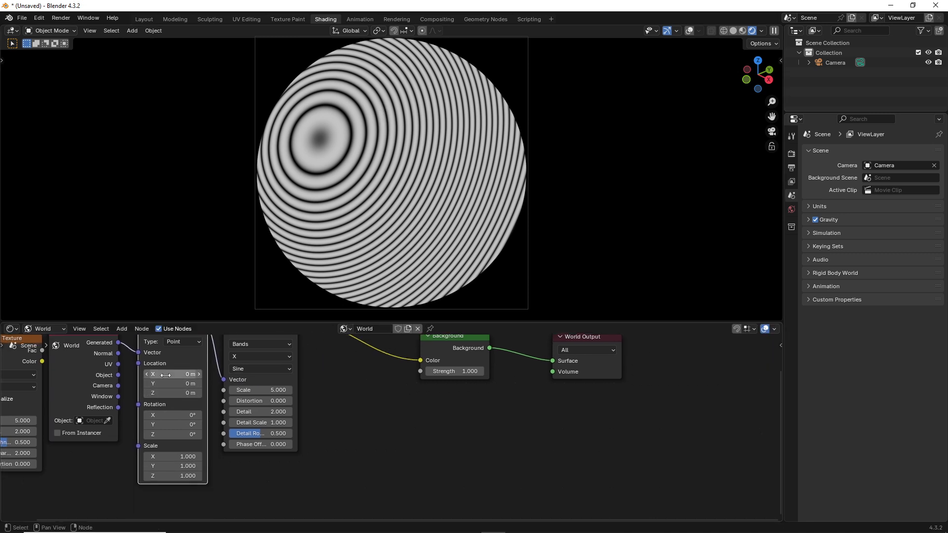
Step: Set the Mapping node's X location to 0.5 m and its rotation to X -0.6° and Y 90.6°
{"action": "left_click_drag", "start_coordinate": [165, 375], "coordinate": [190, 375]}
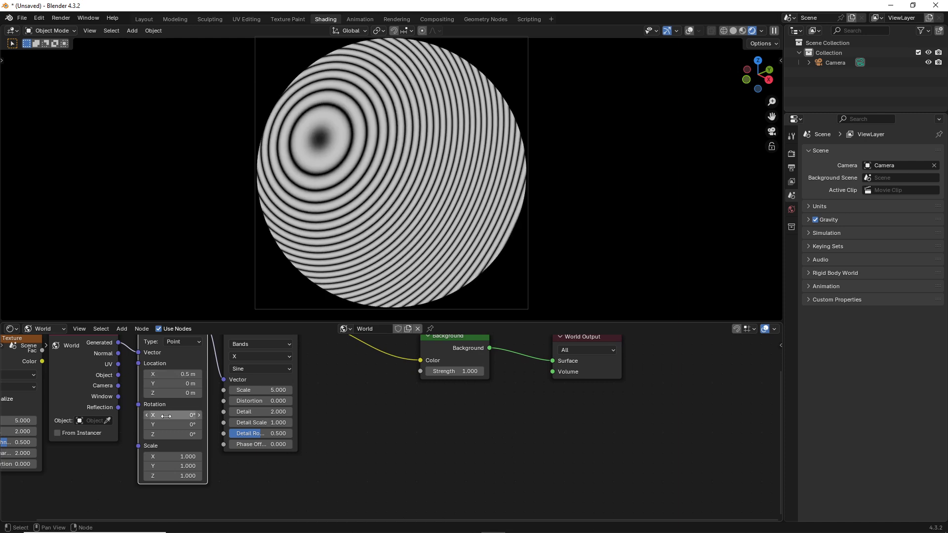
{"action": "left_click_drag", "start_coordinate": [166, 416], "coordinate": [348, 424]}
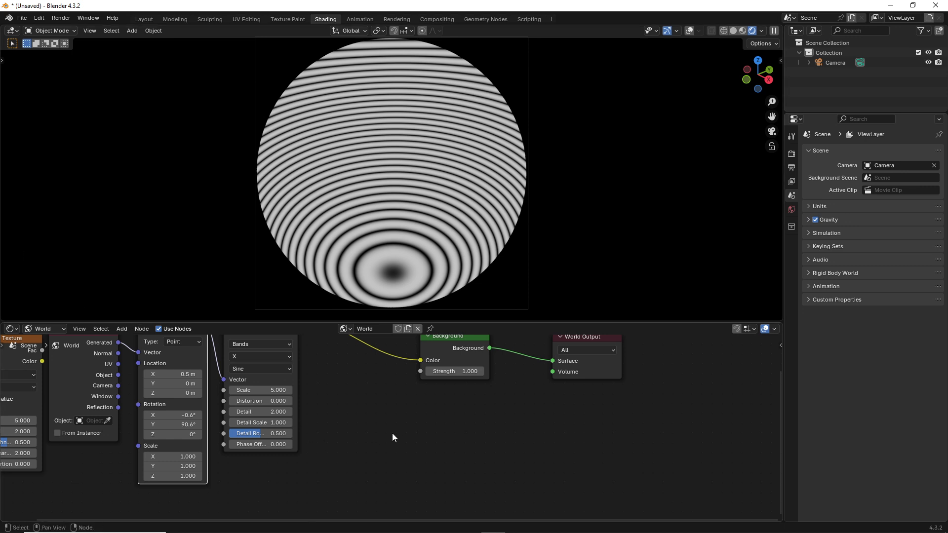
Step: Insert a Color Ramp node between the Wave Texture and the Background node
{"action": "key", "text": "Home"}
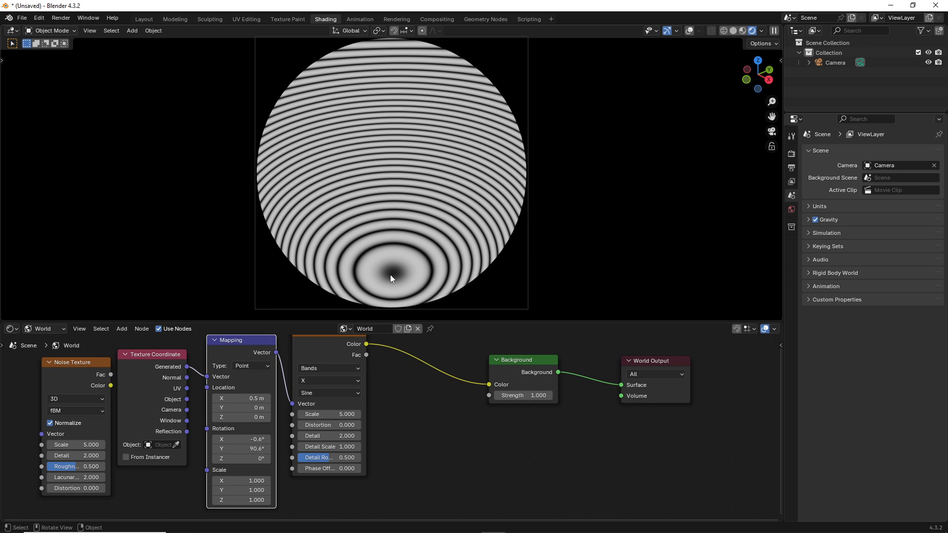
{"action": "scroll", "coordinate": [418, 358], "scroll_direction": "down", "scroll_amount": 2}
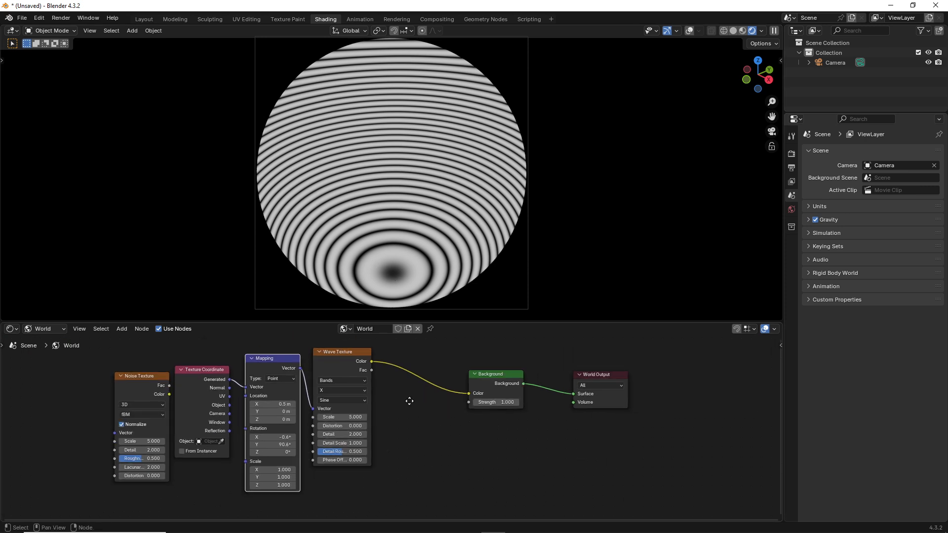
{"action": "middle_click_drag", "start_coordinate": [409, 400], "coordinate": [365, 408]}
{"action": "left_click", "coordinate": [381, 419]}
{"action": "key", "text": "shift+a"}
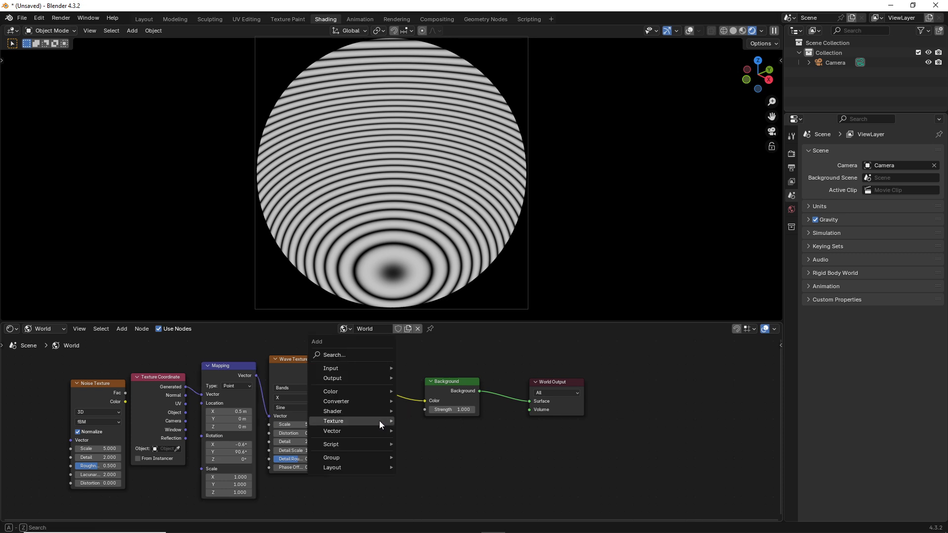
{"action": "mouse_move", "coordinate": [365, 402]}
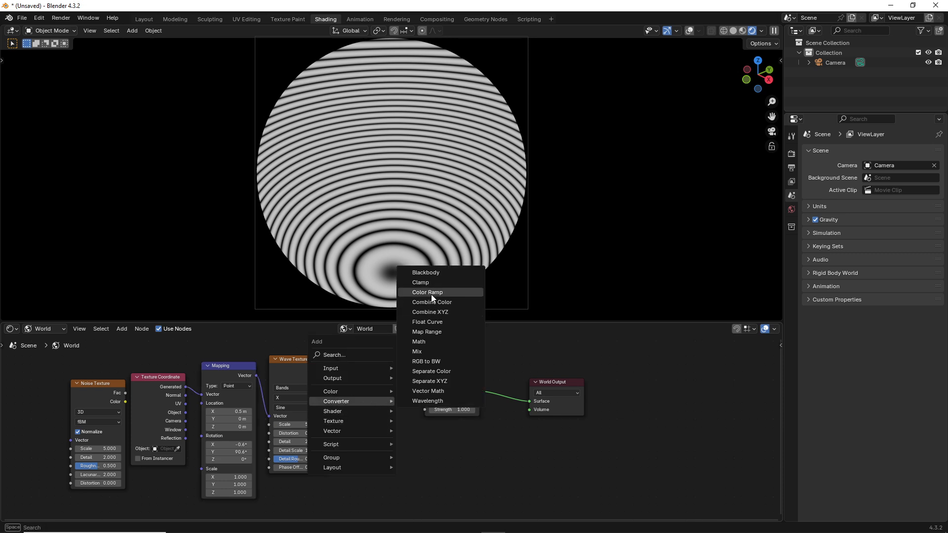
{"action": "left_click", "coordinate": [427, 292]}
{"action": "left_click", "coordinate": [360, 401]}
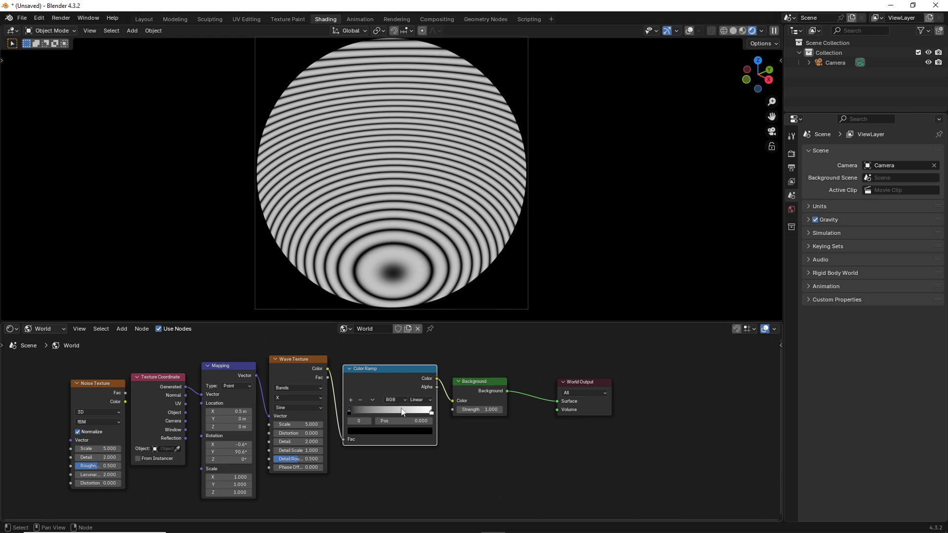
Step: Move the Color Ramp's black stop to 0.300, and add a red stop at 0.650
{"action": "left_click_drag", "start_coordinate": [349, 411], "coordinate": [375, 406]}
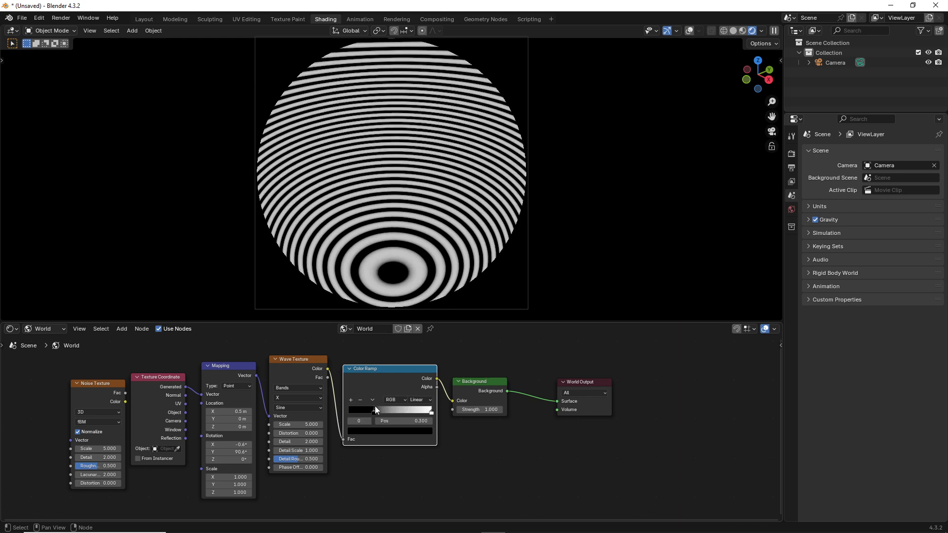
{"action": "left_click", "coordinate": [351, 400]}
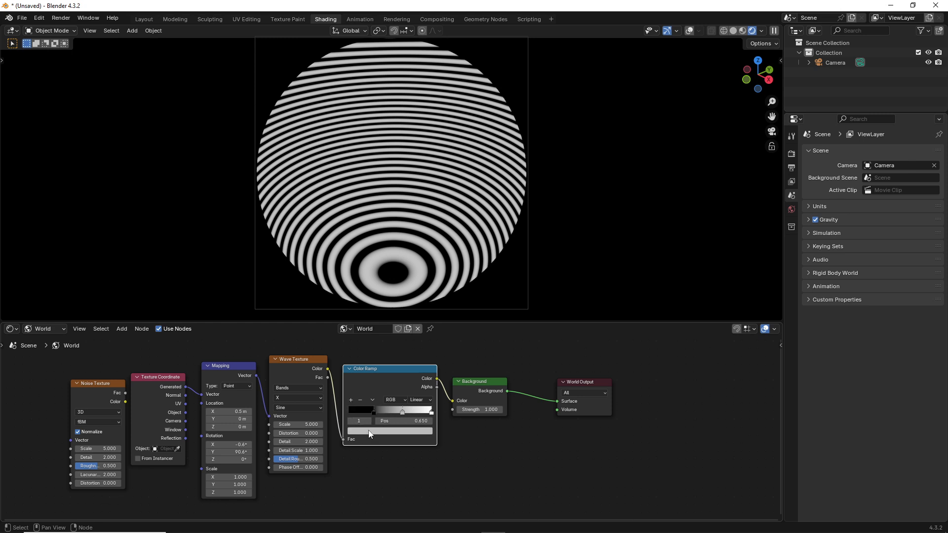
{"action": "left_click", "coordinate": [369, 431]}
{"action": "left_click", "coordinate": [383, 365]}
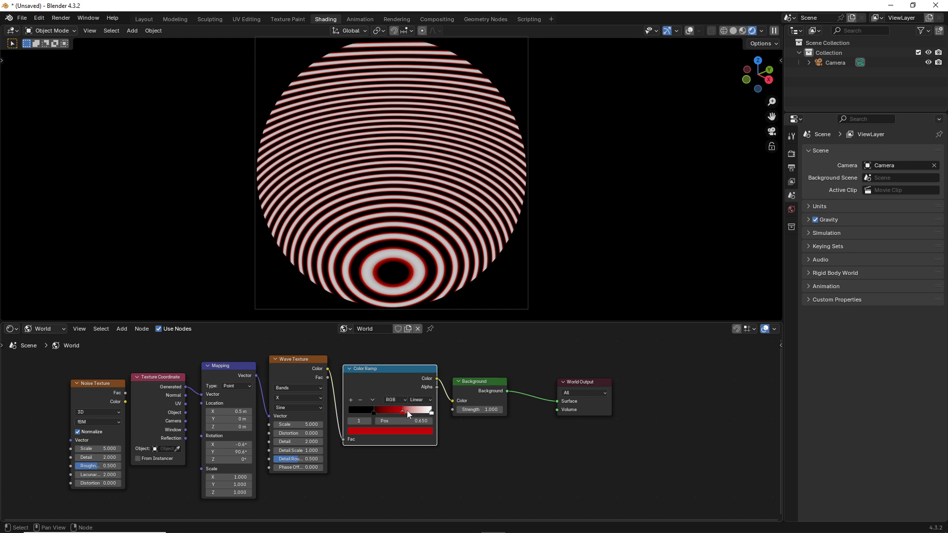
Step: Recolour the Color Ramp's first stop bright green (#2AFF00) and its last stop yellow
{"action": "left_click", "coordinate": [373, 411]}
{"action": "left_click", "coordinate": [376, 431]}
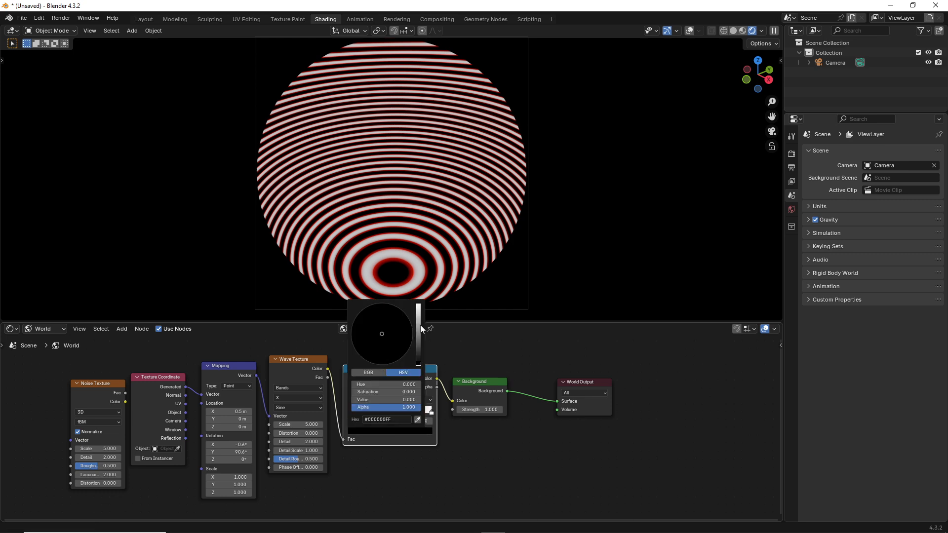
{"action": "left_click_drag", "start_coordinate": [419, 325], "coordinate": [418, 304]}
{"action": "left_click", "coordinate": [353, 323]}
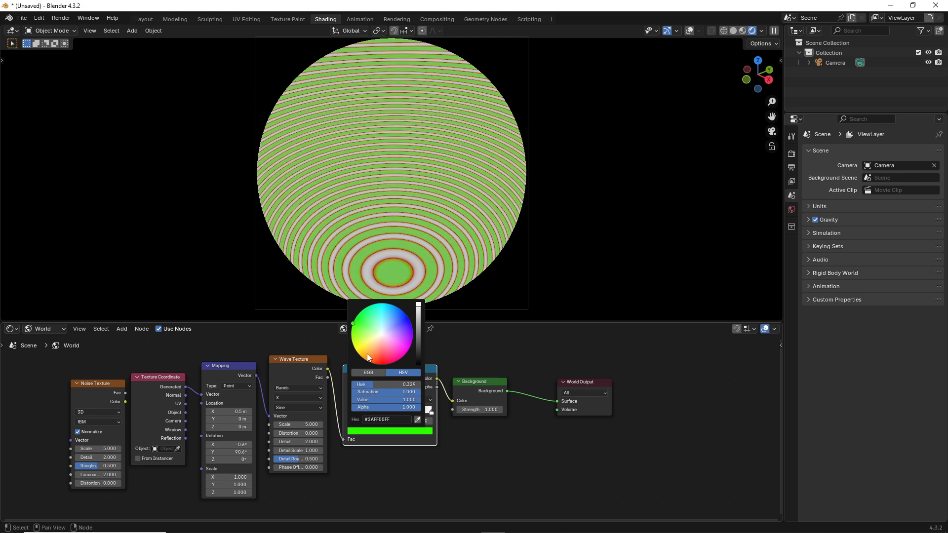
{"action": "left_click", "coordinate": [430, 412]}
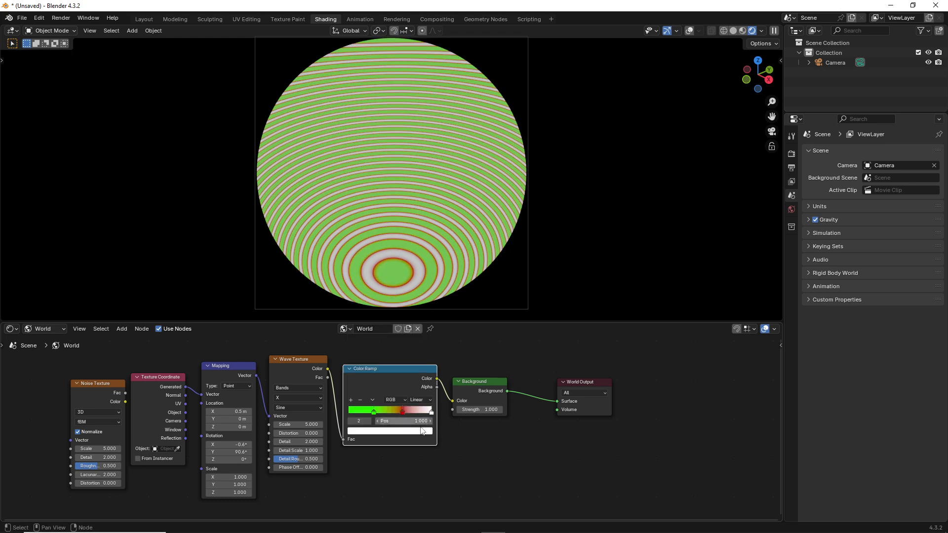
{"action": "left_click", "coordinate": [422, 431]}
{"action": "left_click", "coordinate": [355, 349]}
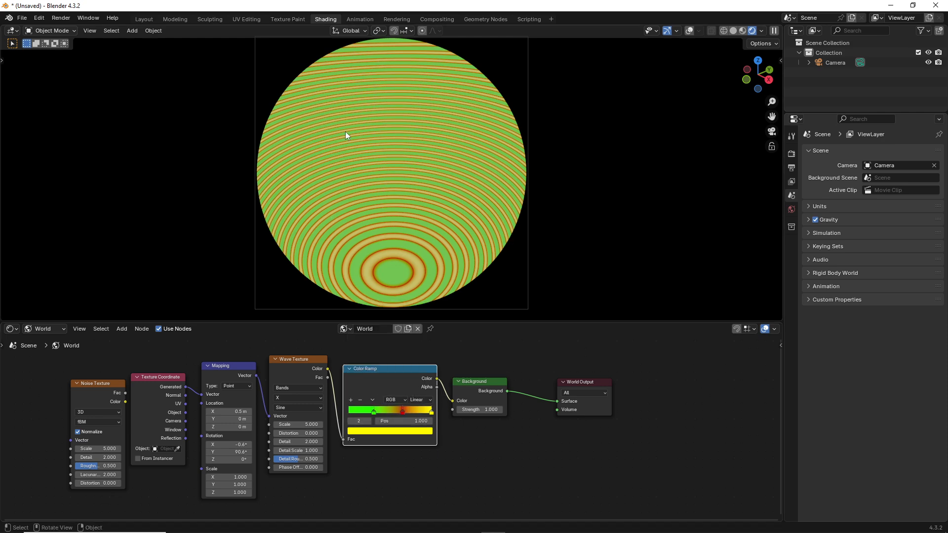
Step: Set the Color Ramp's interpolation to Constant, shift the red stop slightly toward the green one, and move the green stop to 0.159
{"action": "left_click", "coordinate": [420, 400]}
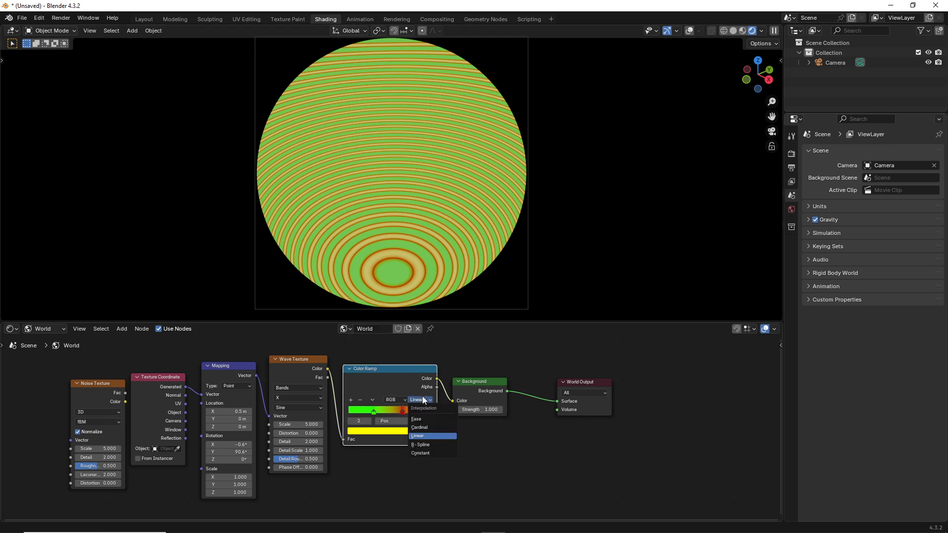
{"action": "left_click", "coordinate": [426, 452]}
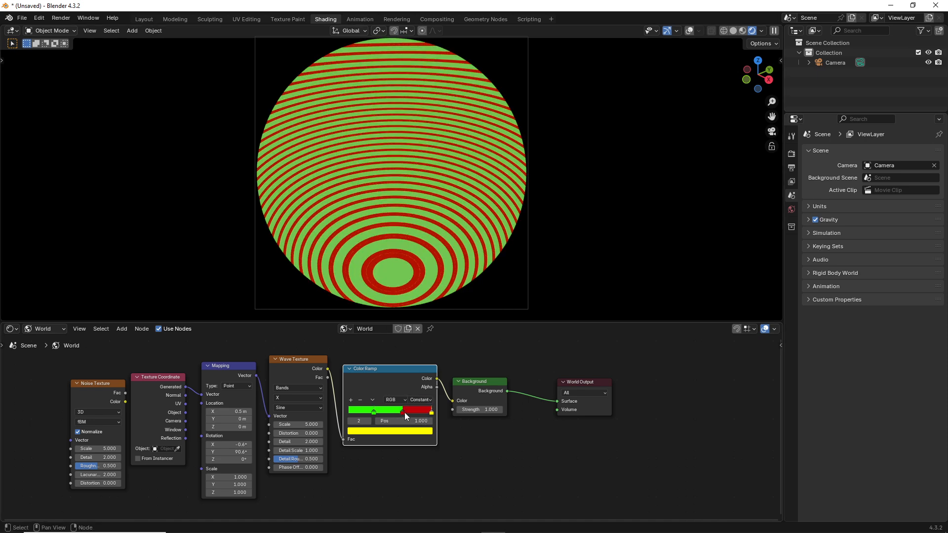
{"action": "left_click_drag", "start_coordinate": [402, 410], "coordinate": [361, 410]}
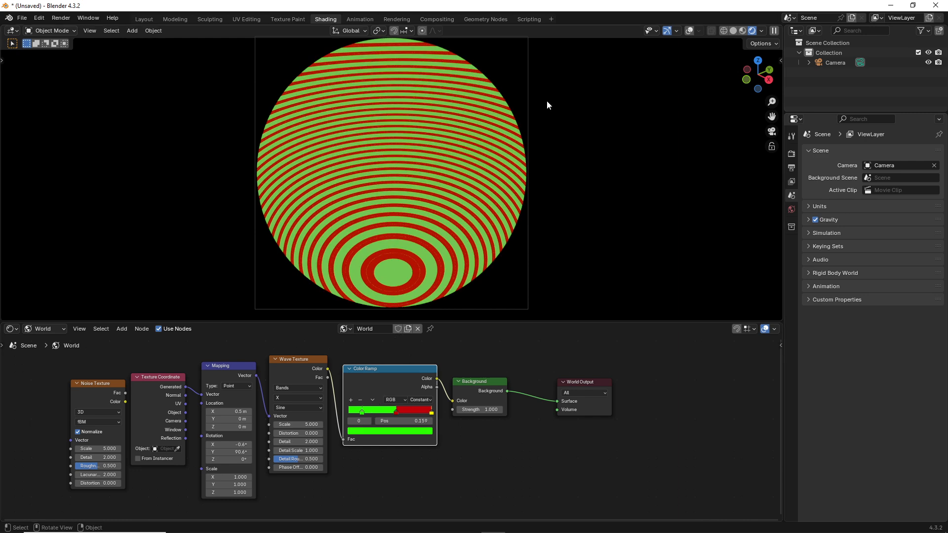
Step: Preview the camera view with the EEVEE render engine, return to Cycles, and show the output format settings
{"action": "left_click", "coordinate": [791, 154]}
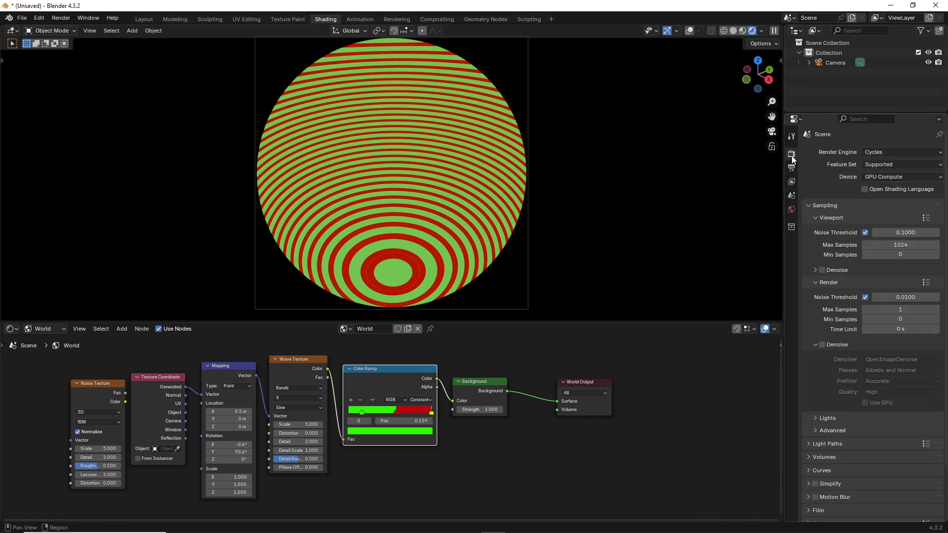
{"action": "left_click", "coordinate": [875, 152]}
{"action": "left_click", "coordinate": [875, 164]}
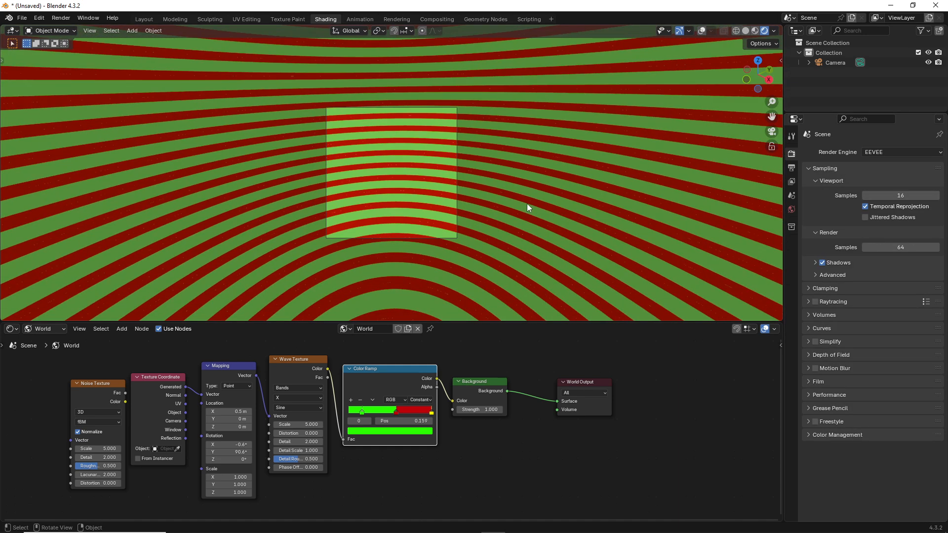
{"action": "scroll", "coordinate": [526, 203], "scroll_direction": "up", "scroll_amount": 2}
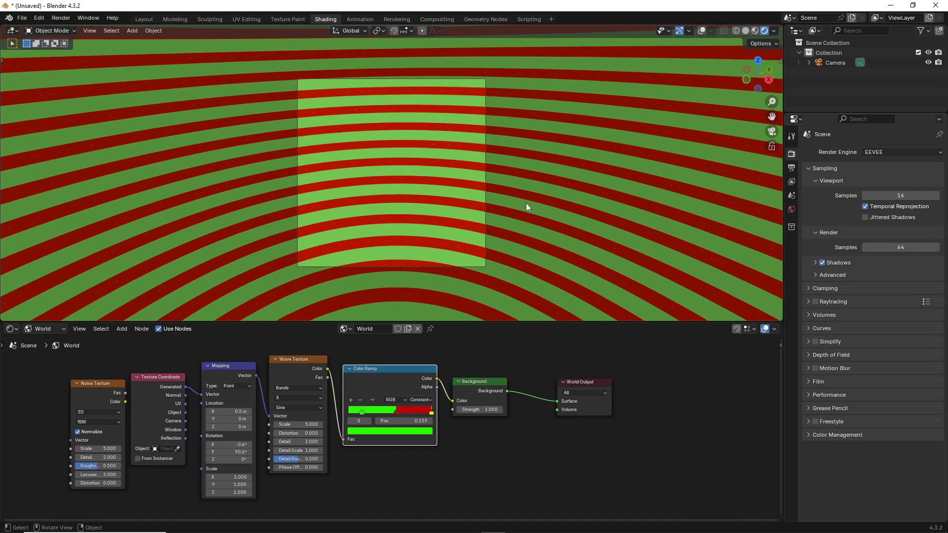
{"action": "left_click", "coordinate": [873, 153]}
{"action": "left_click", "coordinate": [879, 185]}
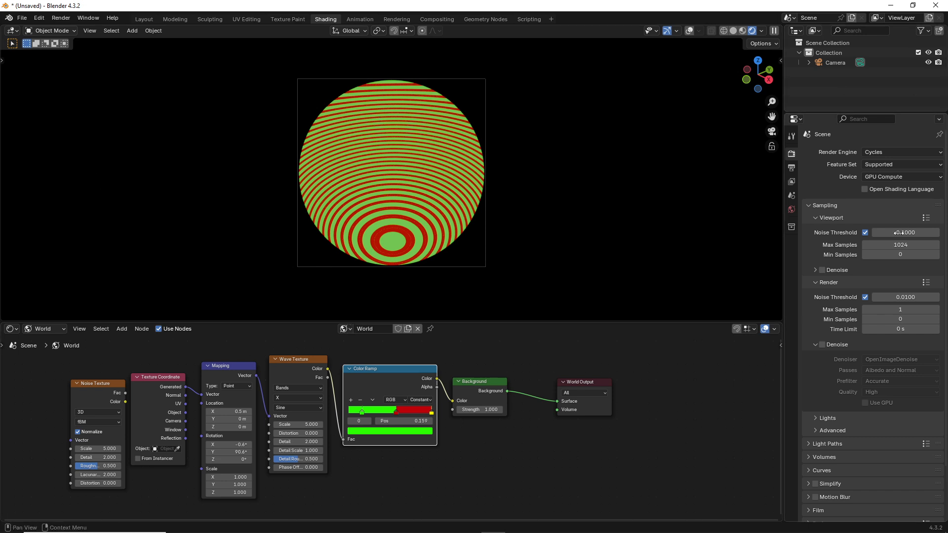
{"action": "left_click", "coordinate": [791, 168]}
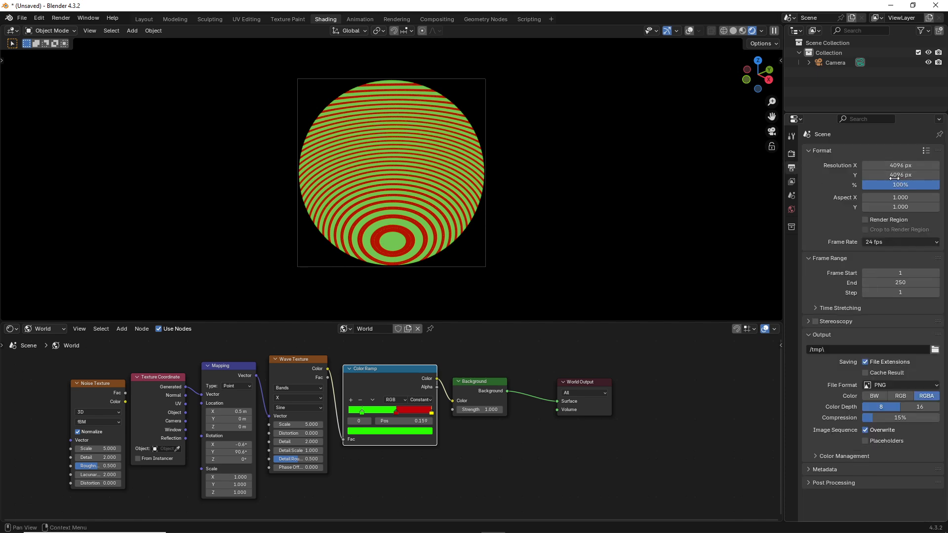
Step: Begin saving the project under a new name and create a folder named immersive1 in Documents
{"action": "left_click", "coordinate": [22, 18]}
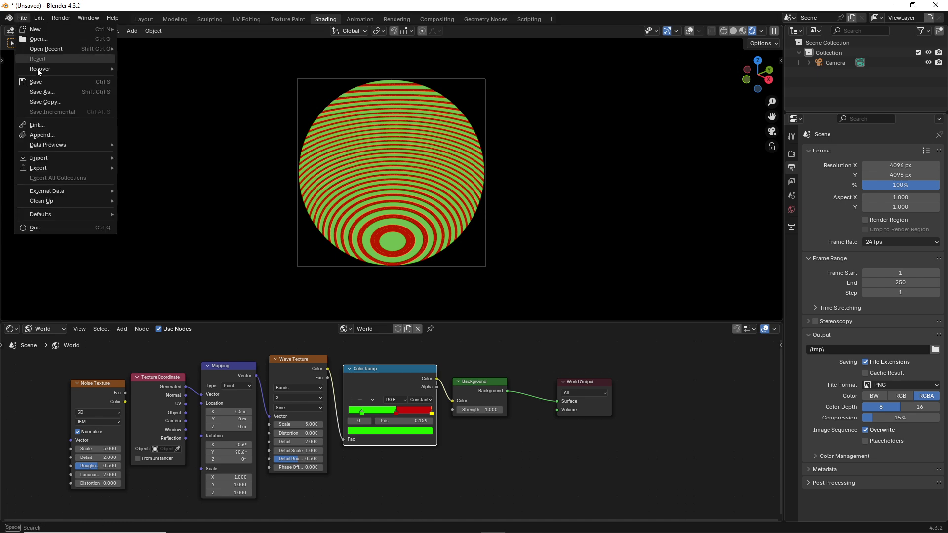
{"action": "left_click", "coordinate": [54, 92]}
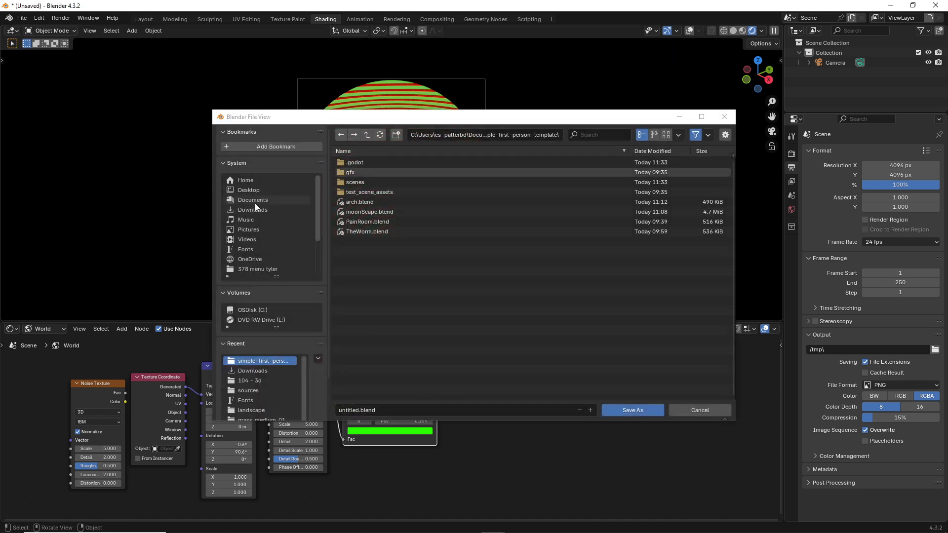
{"action": "left_click", "coordinate": [247, 370]}
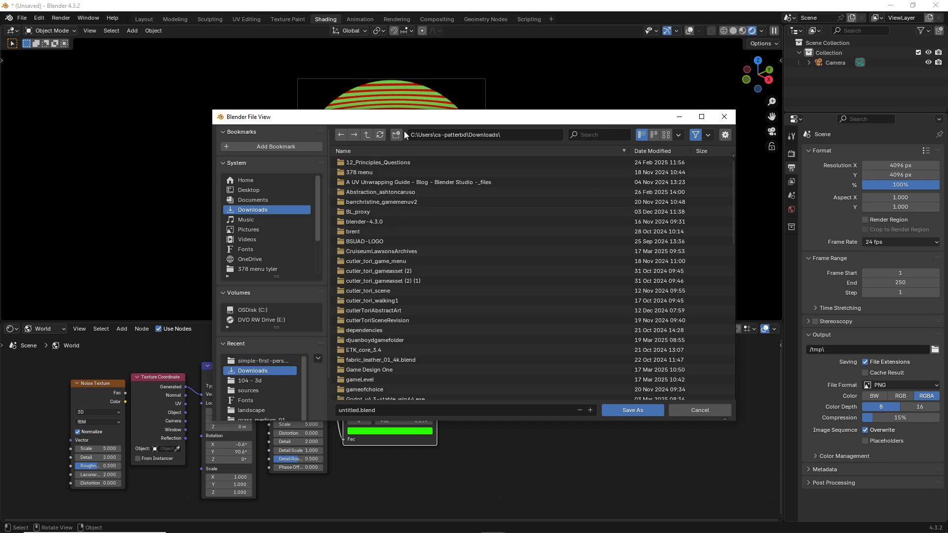
{"action": "left_click", "coordinate": [366, 134]}
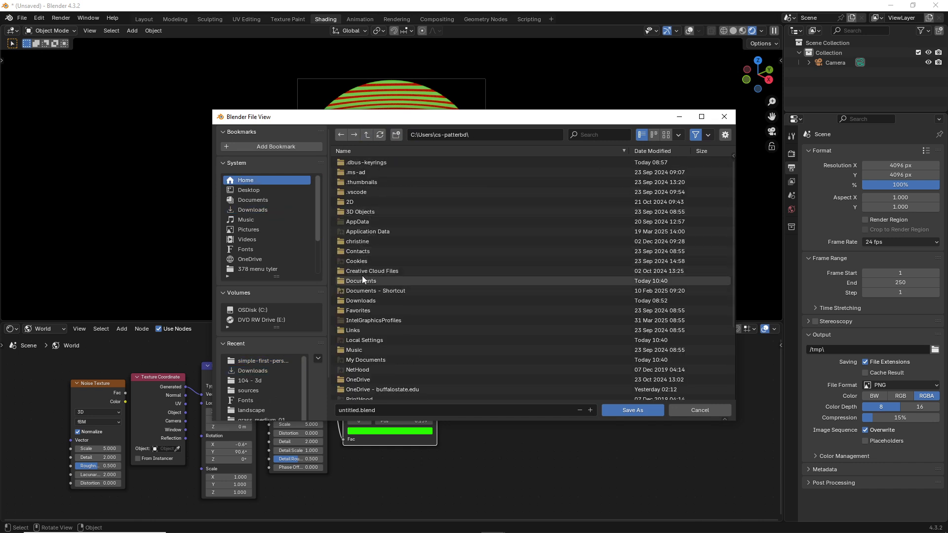
{"action": "double_click", "coordinate": [364, 281]}
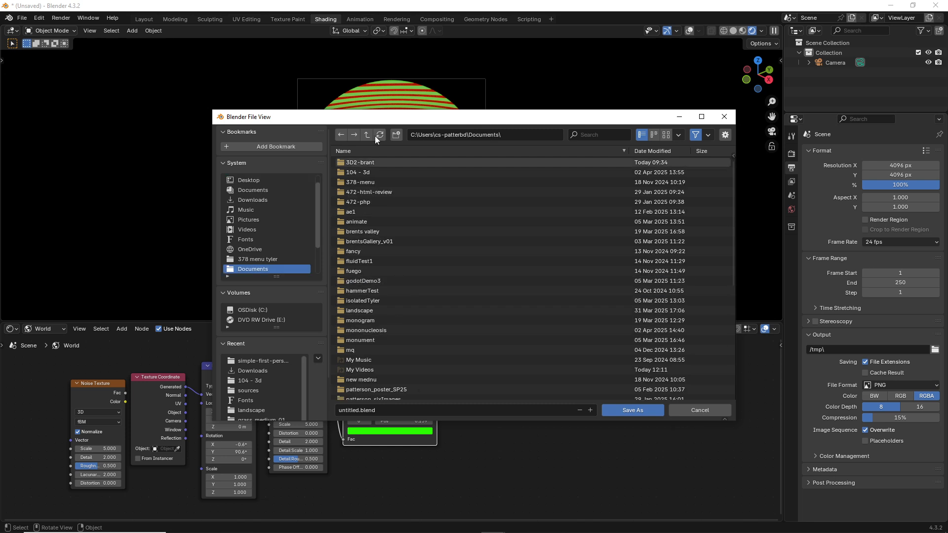
{"action": "left_click", "coordinate": [396, 134]}
{"action": "type", "text": "im"}
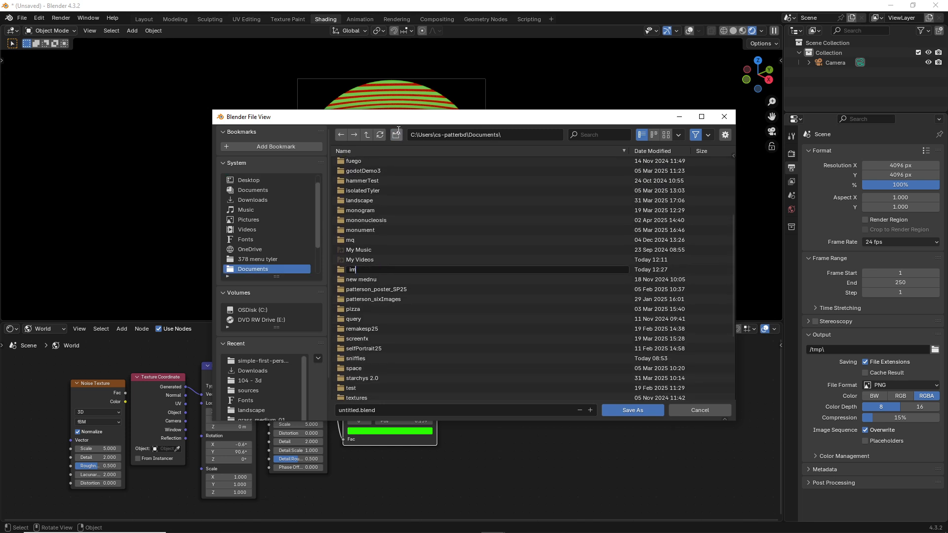
{"action": "type", "text": "mersive1"}
{"action": "key", "text": "Return"}
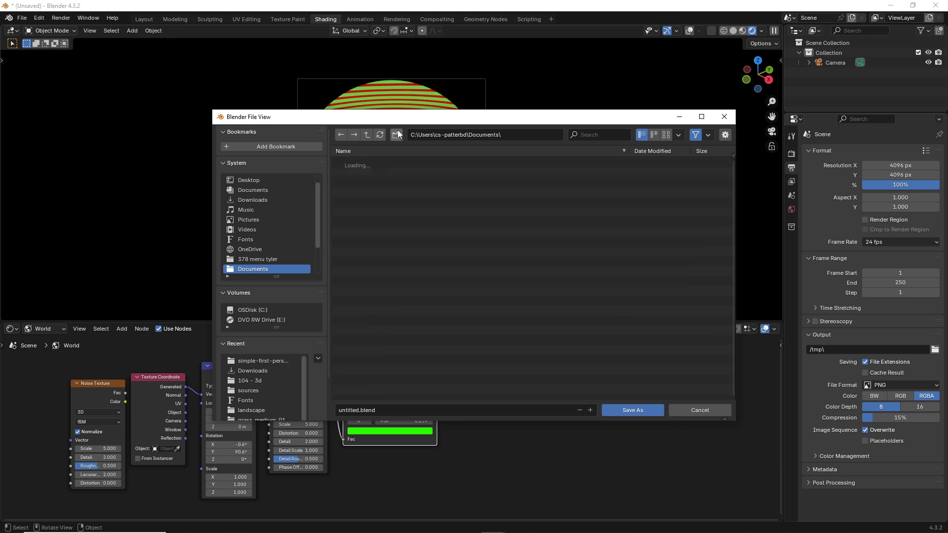
Step: Save the project as immersive1.blend inside the new immersive1 folder
{"action": "double_click", "coordinate": [377, 268]}
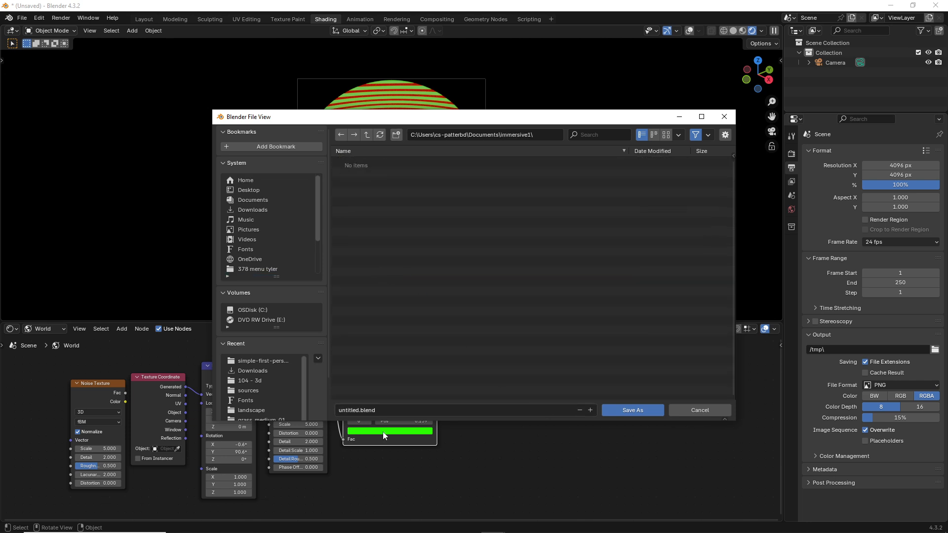
{"action": "double_click", "coordinate": [353, 413]}
{"action": "key", "text": "BackSpace"}
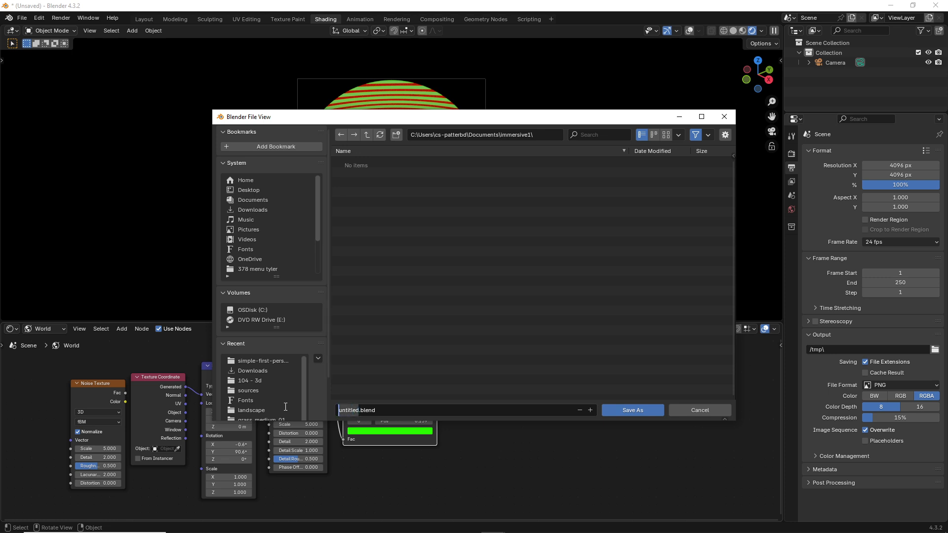
{"action": "type", "text": "immersive1"}
{"action": "left_click", "coordinate": [630, 408]}
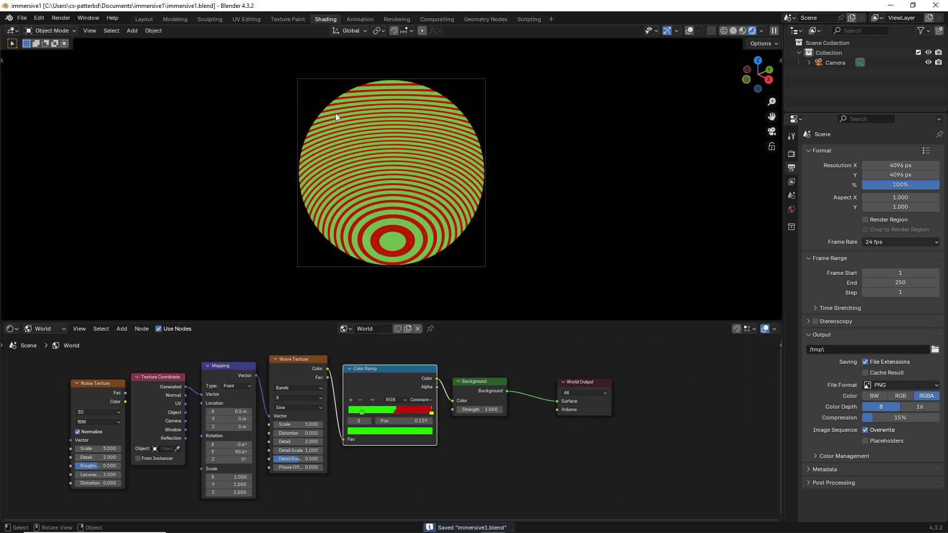
Step: Render the current frame as a still image, inspect the stripes up close for stray pixels, and close the render window
{"action": "left_click", "coordinate": [57, 20]}
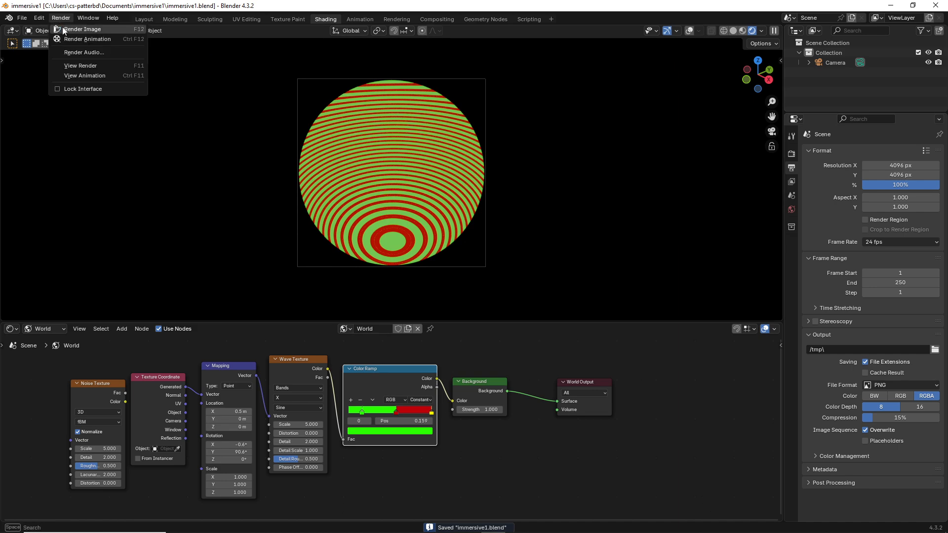
{"action": "left_click", "coordinate": [64, 31]}
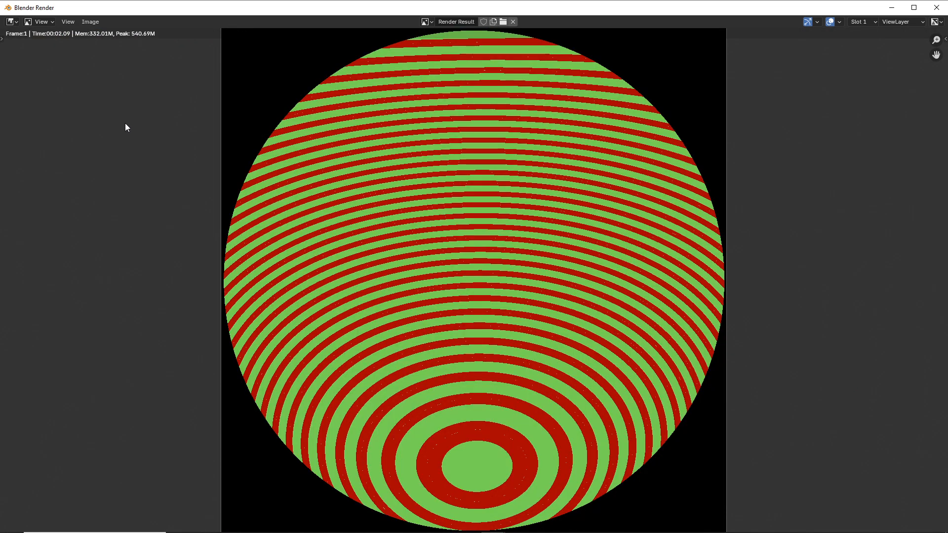
{"action": "scroll", "coordinate": [140, 137], "scroll_direction": "up", "scroll_amount": 5}
{"action": "scroll", "coordinate": [142, 135], "scroll_direction": "up", "scroll_amount": 3}
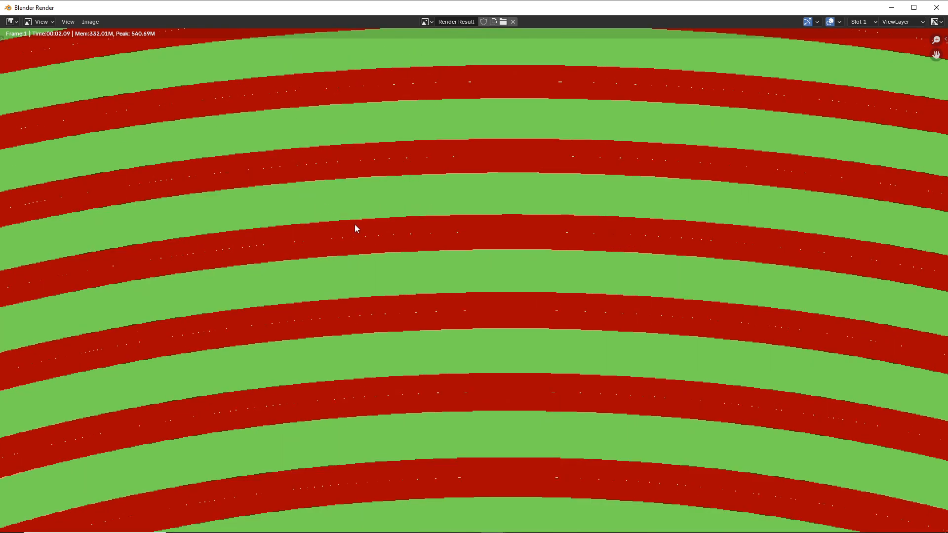
{"action": "scroll", "coordinate": [346, 222], "scroll_direction": "down", "scroll_amount": 4}
{"action": "scroll", "coordinate": [340, 225], "scroll_direction": "down", "scroll_amount": 4}
{"action": "scroll", "coordinate": [140, 255], "scroll_direction": "up", "scroll_amount": 1}
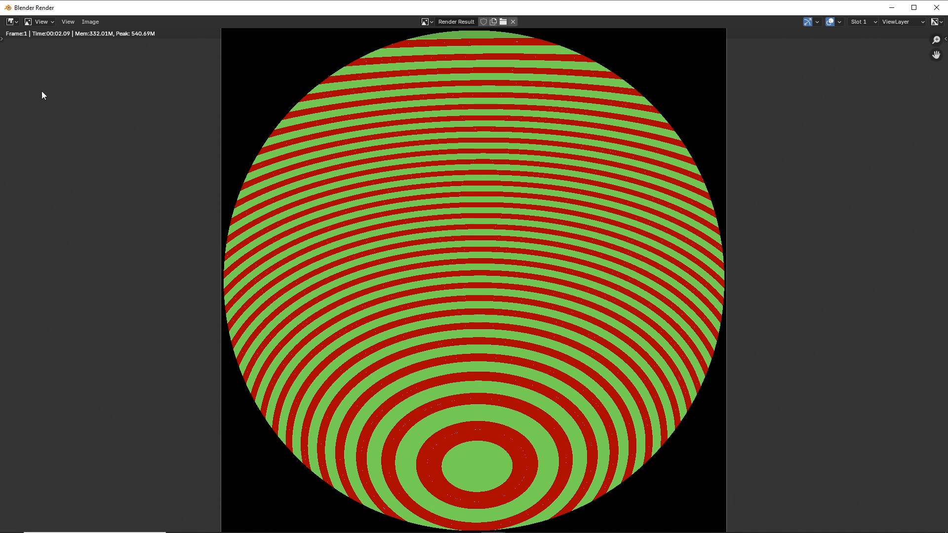
{"action": "left_click", "coordinate": [936, 7]}
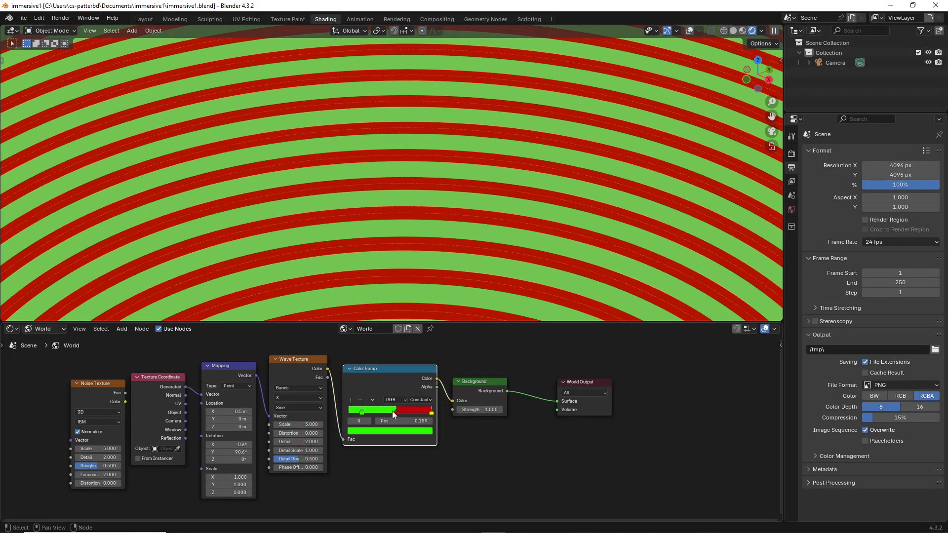
Step: Shift the Color Ramp's red stop closer to the green one, move the green stop to 0.095 and the yellow stop to 0.809
{"action": "left_click", "coordinate": [393, 412]}
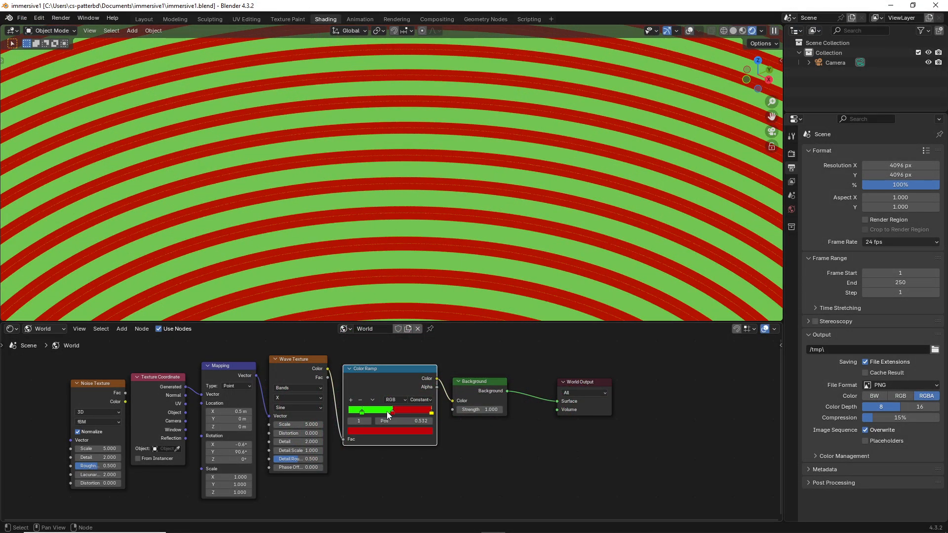
{"action": "left_click_drag", "start_coordinate": [386, 411], "coordinate": [356, 413]}
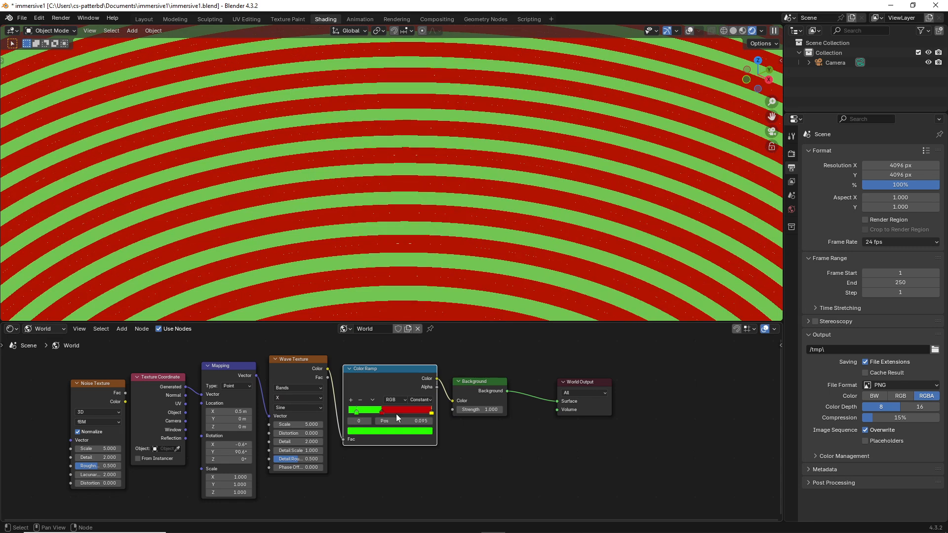
{"action": "left_click_drag", "start_coordinate": [431, 413], "coordinate": [416, 413]}
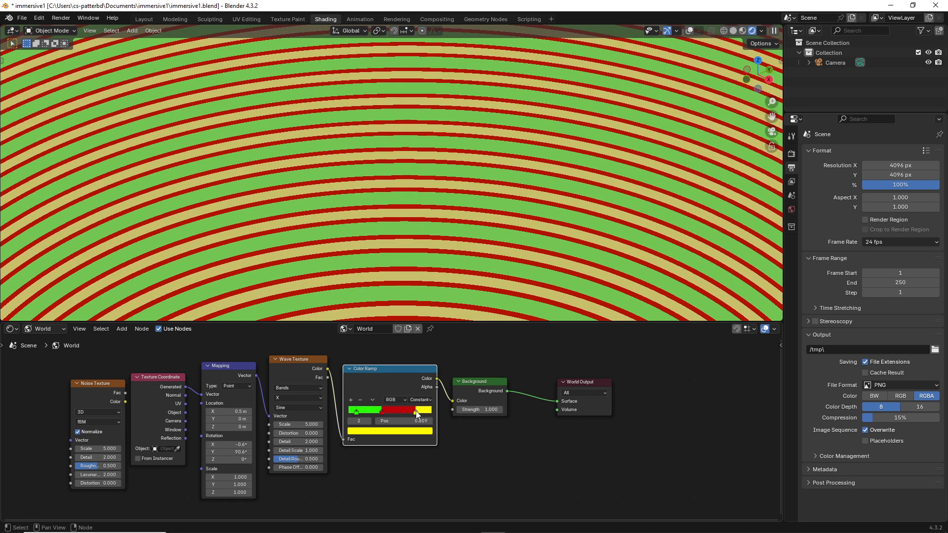
{"action": "key", "text": "KP_0"}
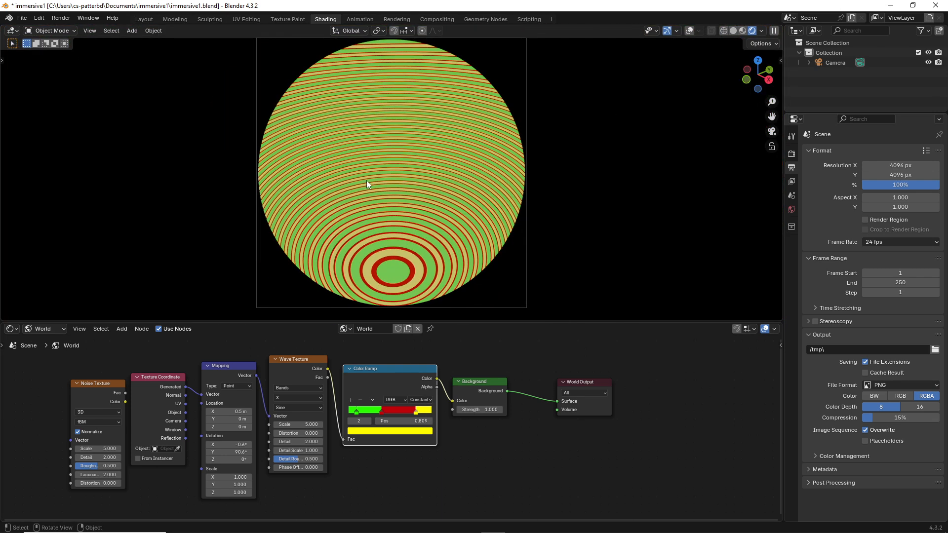
{"action": "scroll", "coordinate": [366, 184], "scroll_direction": "up", "scroll_amount": 2}
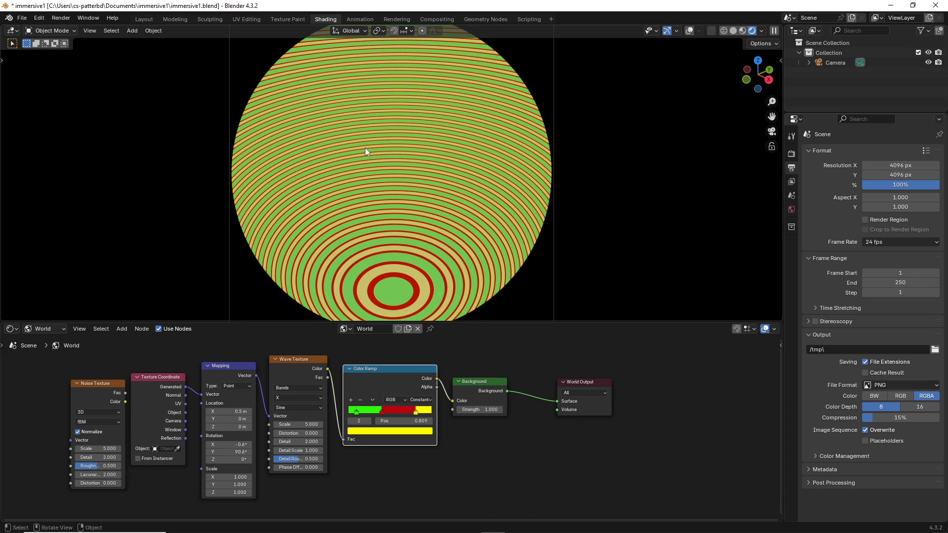
Step: Try offsetting the Mapping node's Location along Y and Z, undoing each change
{"action": "left_click_drag", "start_coordinate": [224, 420], "coordinate": [255, 426]}
{"action": "key", "text": "ctrl+z"}
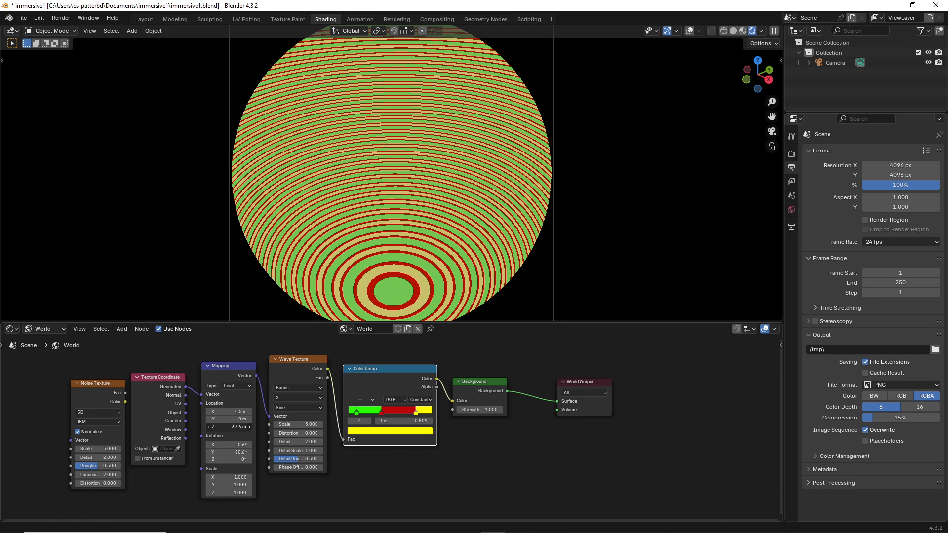
{"action": "left_click_drag", "start_coordinate": [409, 427], "coordinate": [408, 426]}
{"action": "key", "text": "ctrl+z"}
Step: Raise the Mapping node's X Location to 7.7 m and further to 19.1 m to test how the rings move
{"action": "left_click_drag", "start_coordinate": [223, 411], "coordinate": [258, 411]}
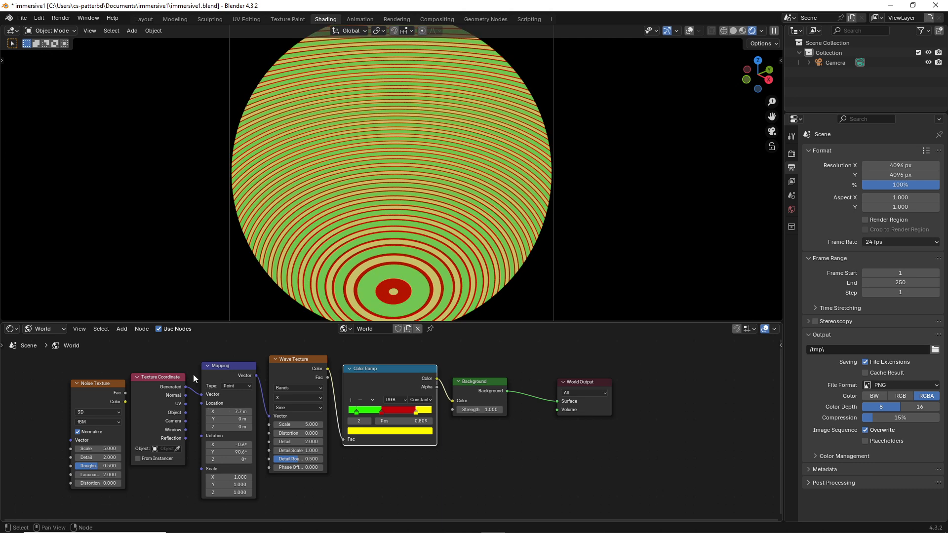
{"action": "scroll", "coordinate": [334, 193], "scroll_direction": "down", "scroll_amount": 2}
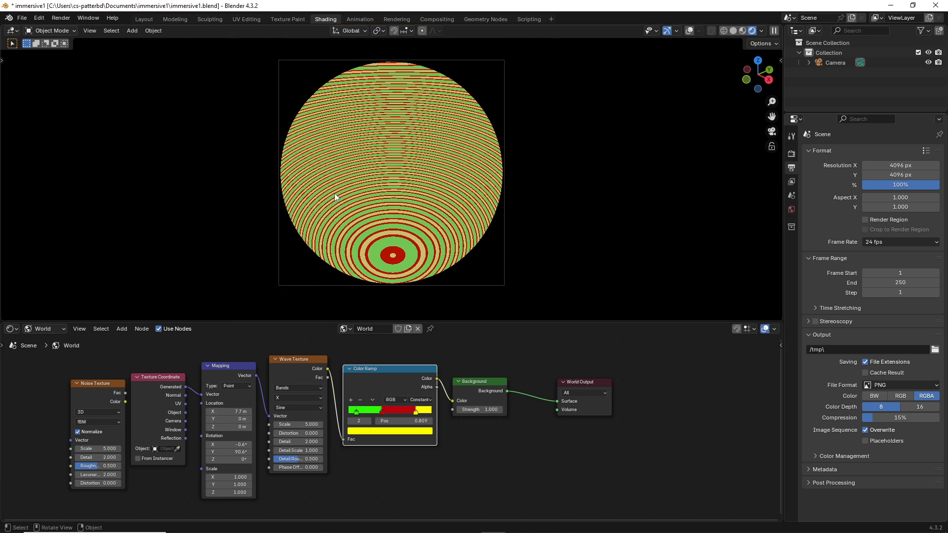
{"action": "mouse_move", "coordinate": [228, 412]}
{"action": "left_mouse_down"}
{"action": "mouse_move", "coordinate": [284, 412]}
{"action": "mouse_move", "coordinate": [311, 433]}
{"action": "mouse_move", "coordinate": [297, 450]}
{"action": "mouse_move", "coordinate": [305, 424]}
{"action": "left_mouse_up"}
Step: Set the Wave Texture's Scale to 1.200, Detail to 6.600 and Distortion to 0, and the Mapping node's X Location to 11.3 m
{"action": "left_click", "coordinate": [291, 433]}
{"action": "type", "text": "0"}
{"action": "key", "text": "Return"}
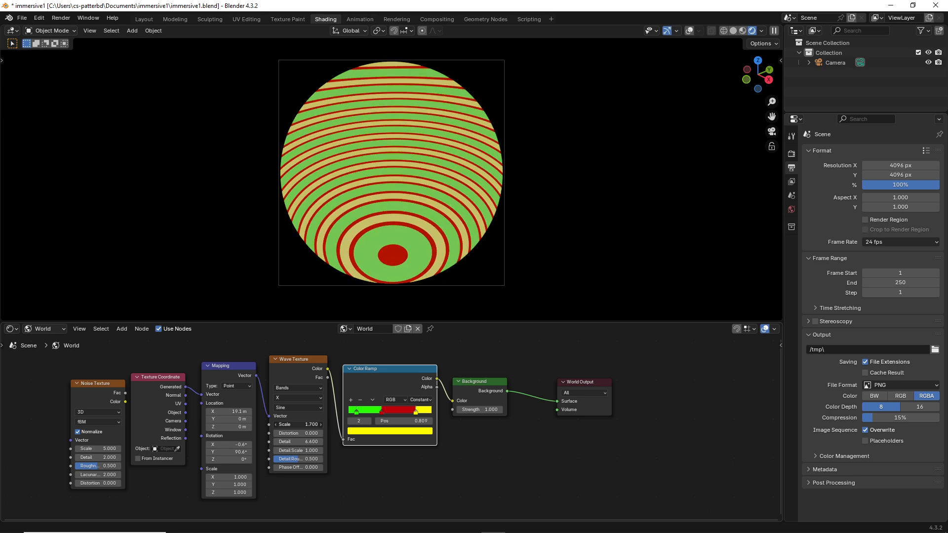
{"action": "left_click_drag", "start_coordinate": [298, 425], "coordinate": [291, 425]}
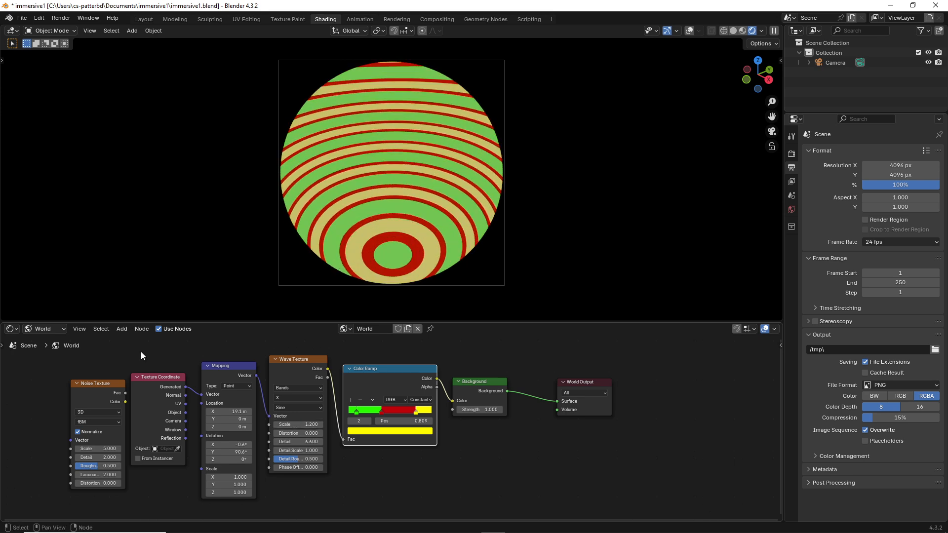
{"action": "left_click_drag", "start_coordinate": [221, 414], "coordinate": [170, 414]}
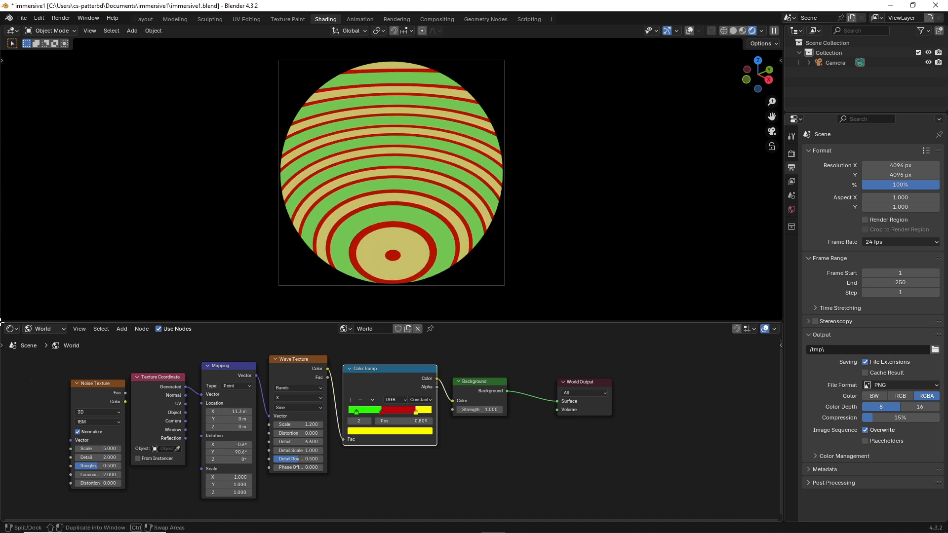
Step: Split a narrow area off the lower part of the 3D viewport and turn it into a Timeline
{"action": "left_click_drag", "start_coordinate": [3, 319], "coordinate": [5, 279]}
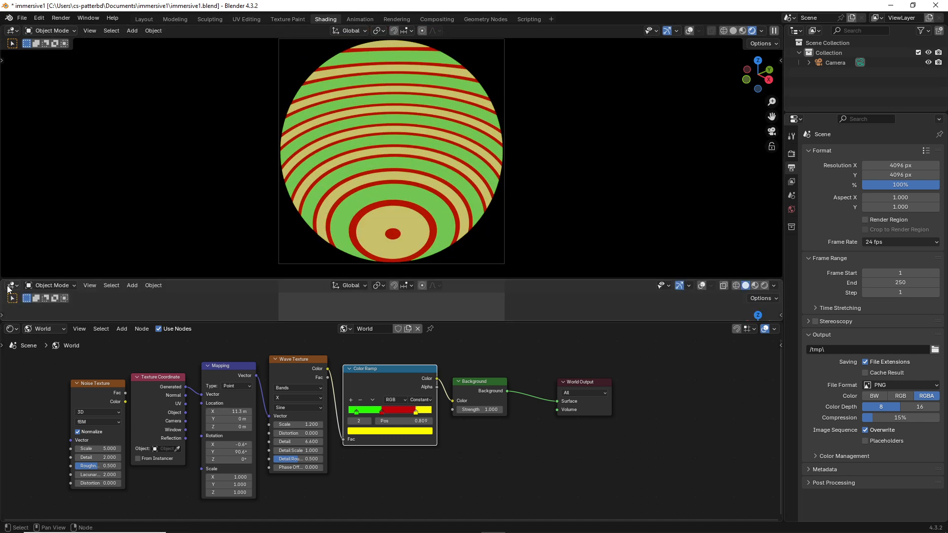
{"action": "left_click", "coordinate": [11, 285]}
{"action": "left_click", "coordinate": [142, 323]}
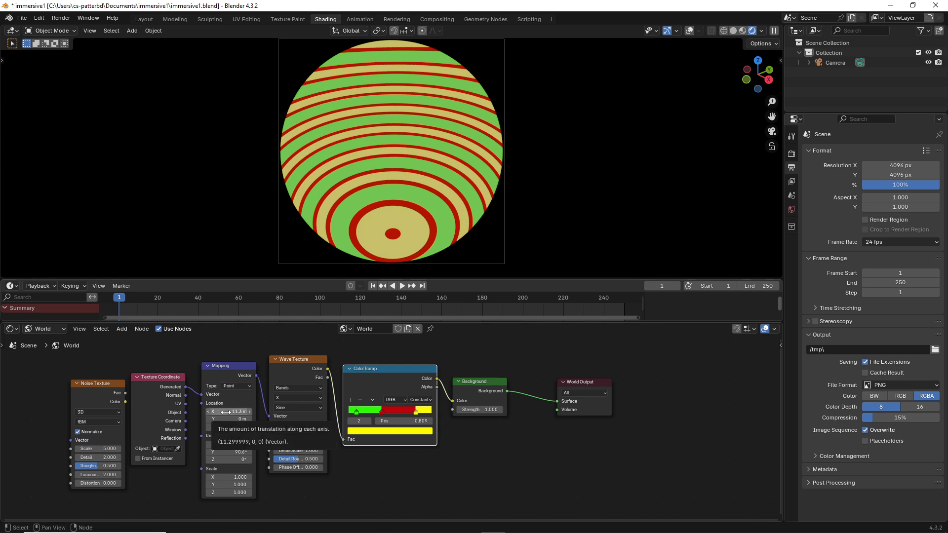
Step: Keyframe the Mapping node's Location at 0 m on frame 1 and with X at -13.9 m on frame 250
{"action": "key", "text": "BackSpace"}
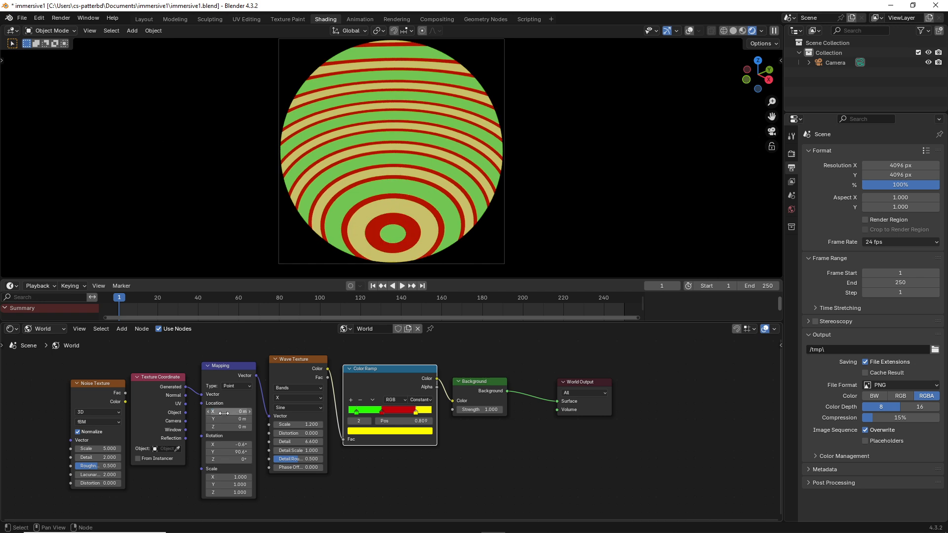
{"action": "key", "text": "i"}
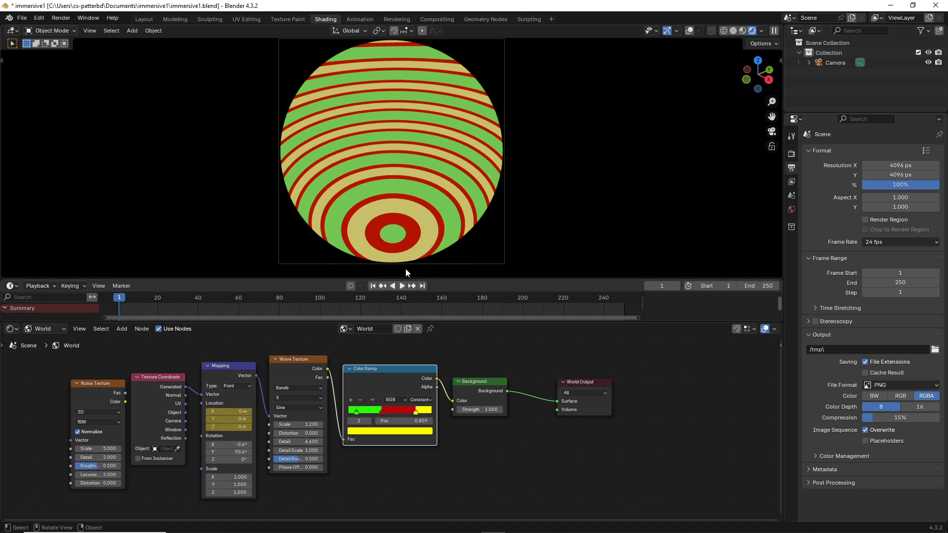
{"action": "left_click", "coordinate": [422, 286]}
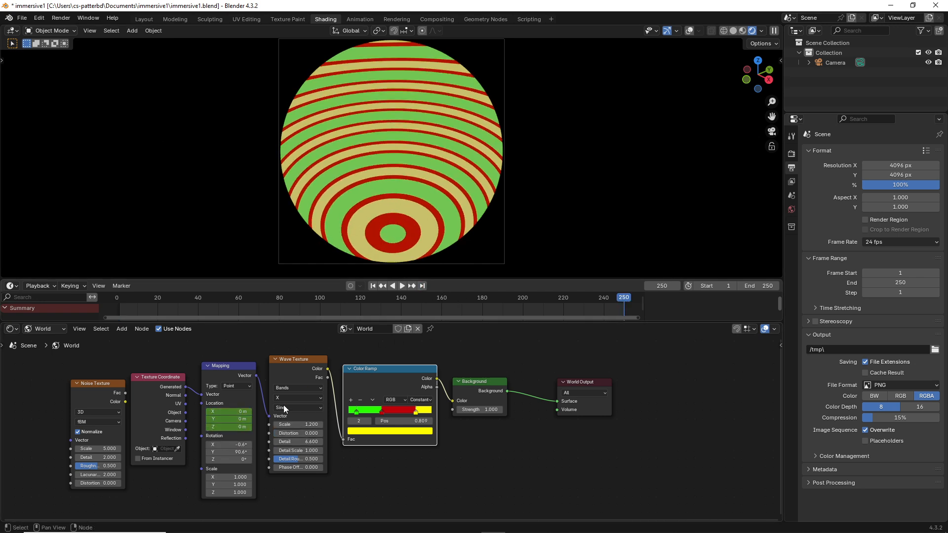
{"action": "mouse_move", "coordinate": [233, 410]}
{"action": "left_mouse_down"}
{"action": "mouse_move", "coordinate": [210, 411]}
{"action": "mouse_move", "coordinate": [238, 410]}
{"action": "left_mouse_up"}
{"action": "key", "text": "i"}
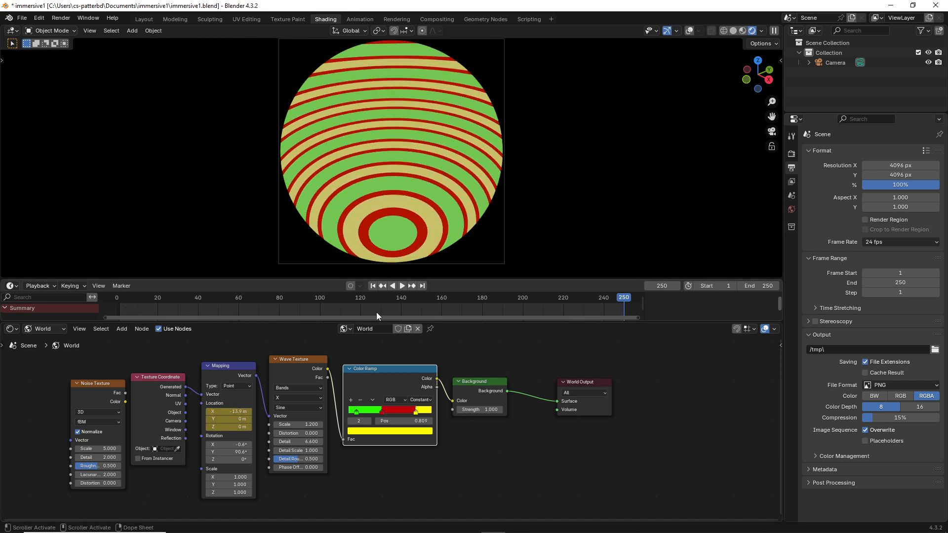
Step: Select the Mapping node to show its keyframes, and play the animation from the first frame before stopping it
{"action": "left_click", "coordinate": [223, 369]}
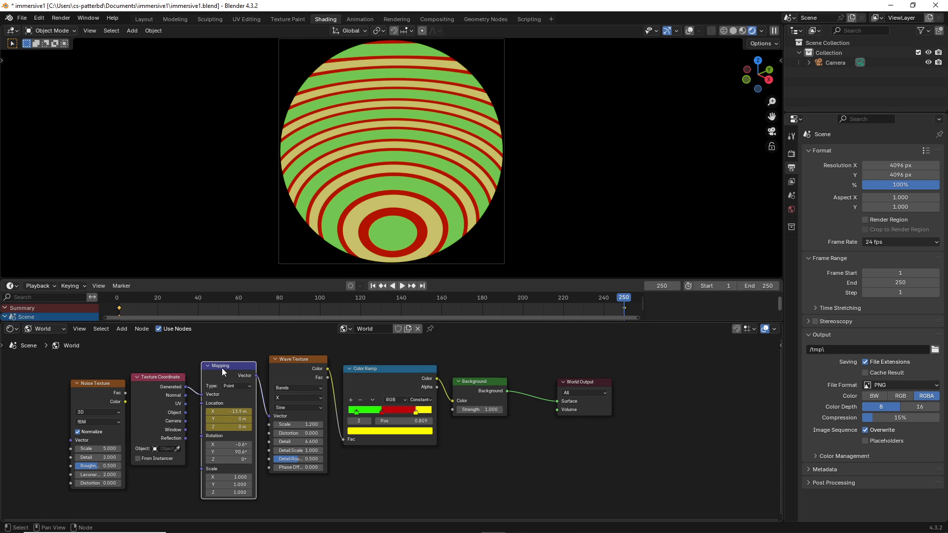
{"action": "left_click", "coordinate": [373, 286]}
{"action": "left_click", "coordinate": [402, 286]}
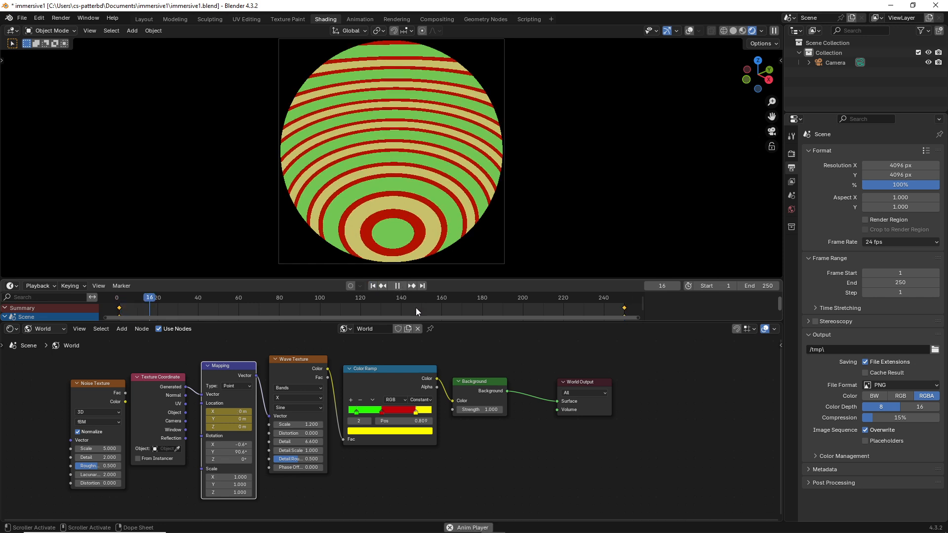
{"action": "left_click", "coordinate": [398, 287]}
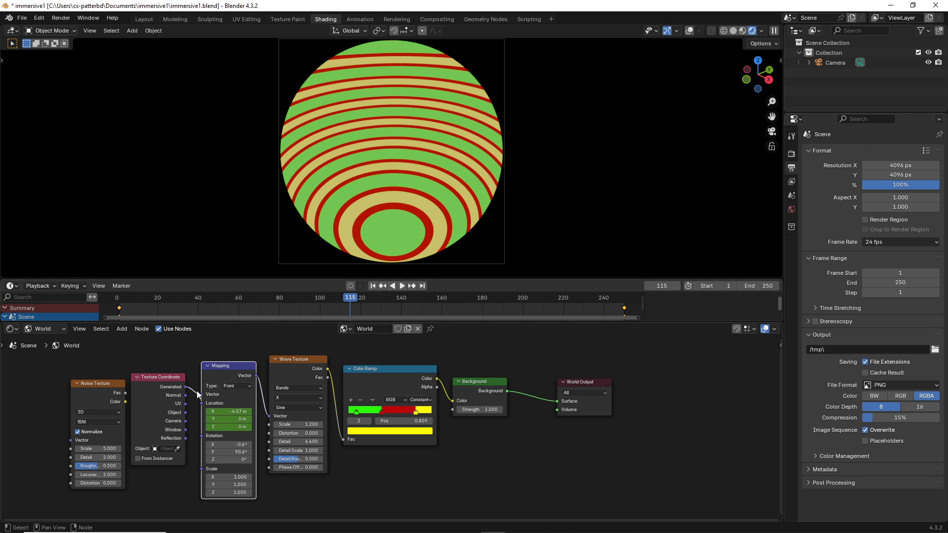
Step: Link the Texture Coordinate node's Object output to the Mapping node's Vector input and scrub the timeline to frame 28
{"action": "left_click_drag", "start_coordinate": [196, 393], "coordinate": [201, 397]}
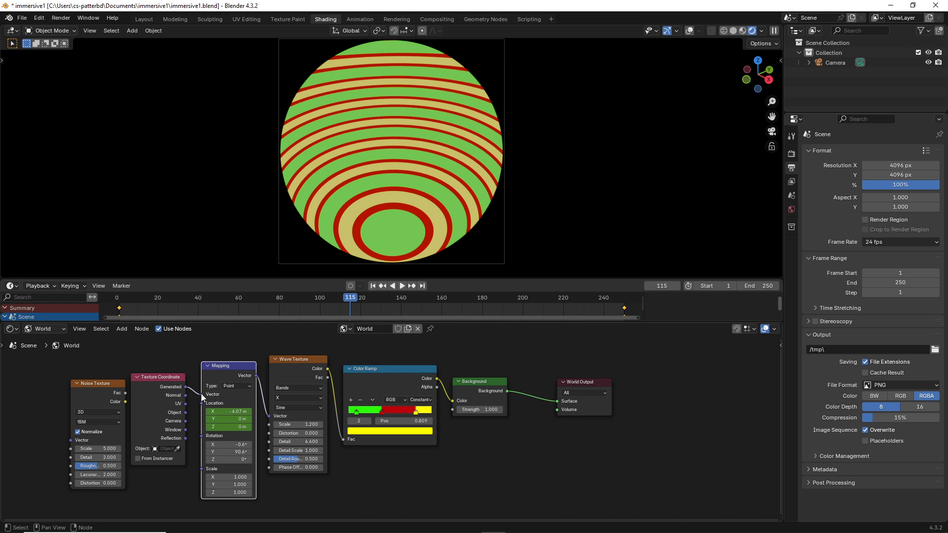
{"action": "left_click", "coordinate": [227, 385]}
{"action": "left_click_drag", "start_coordinate": [185, 413], "coordinate": [213, 411]}
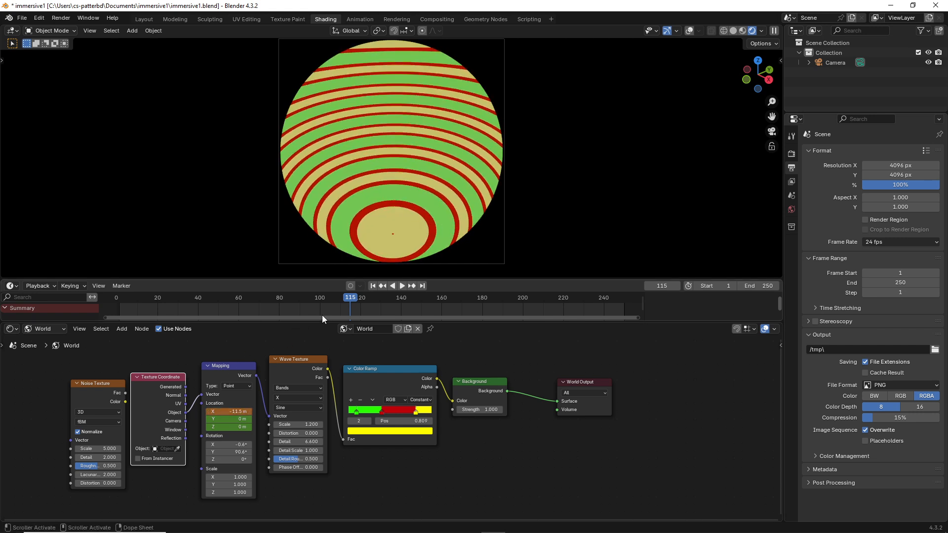
{"action": "left_click", "coordinate": [348, 289]}
{"action": "left_click_drag", "start_coordinate": [347, 297], "coordinate": [174, 327]}
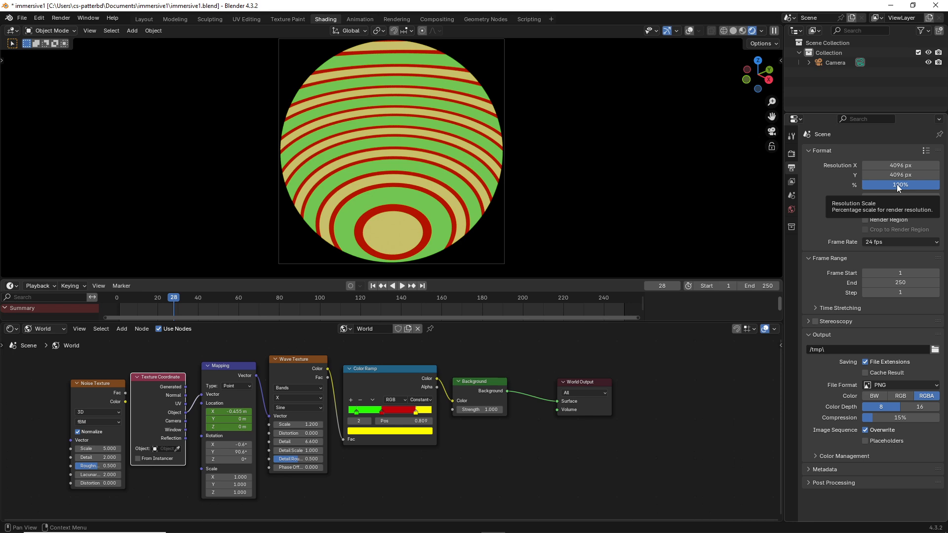
Step: Set the render resolution scale to 20% and the output file format to FFmpeg Video
{"action": "left_click", "coordinate": [884, 185]}
{"action": "type", "text": "20"}
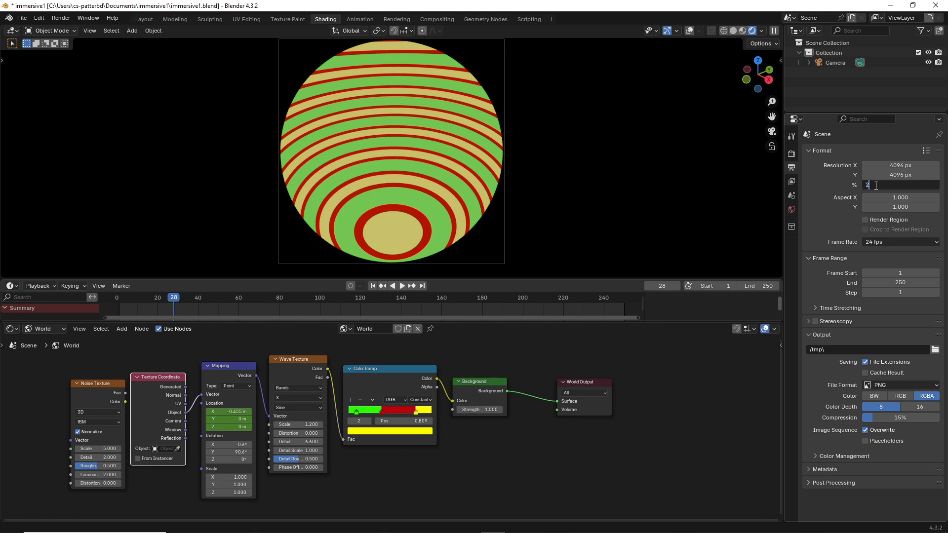
{"action": "key", "text": "Return"}
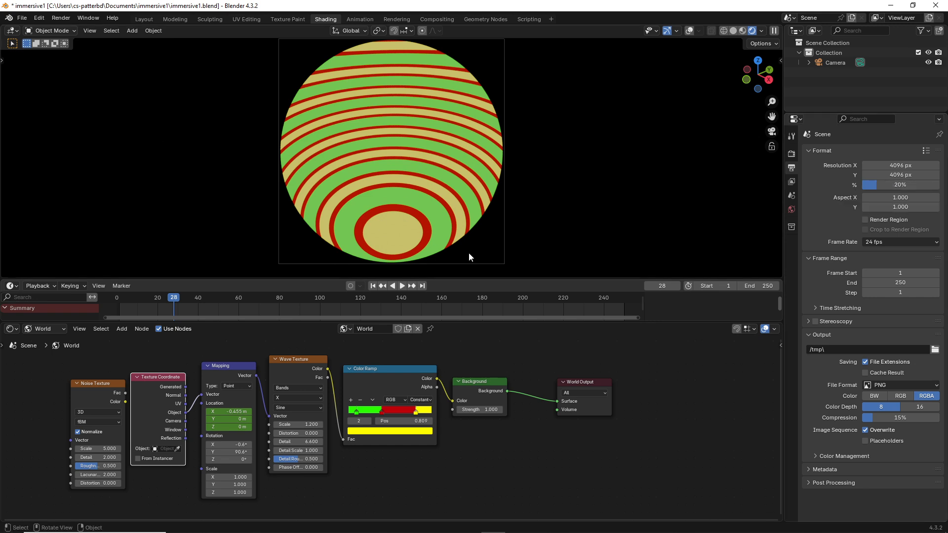
{"action": "left_click", "coordinate": [909, 385]}
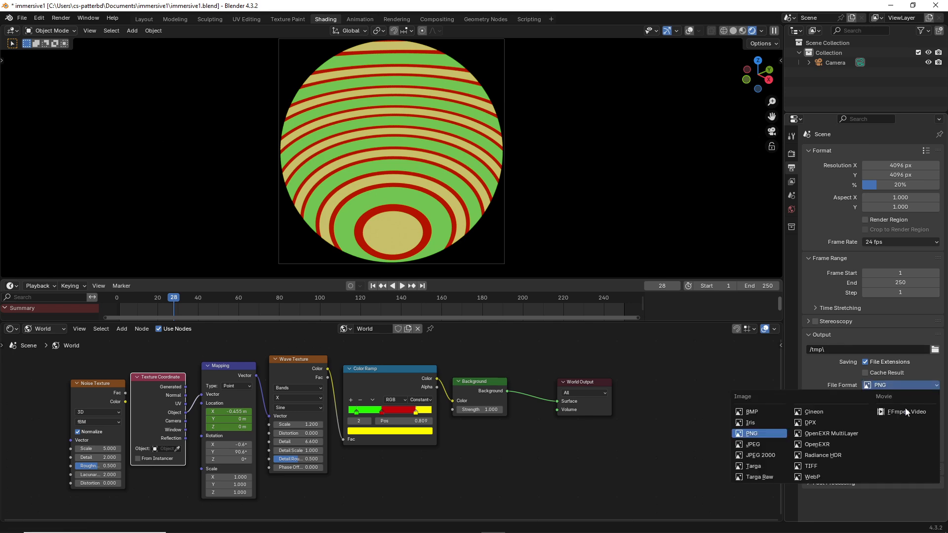
{"action": "left_click", "coordinate": [893, 413]}
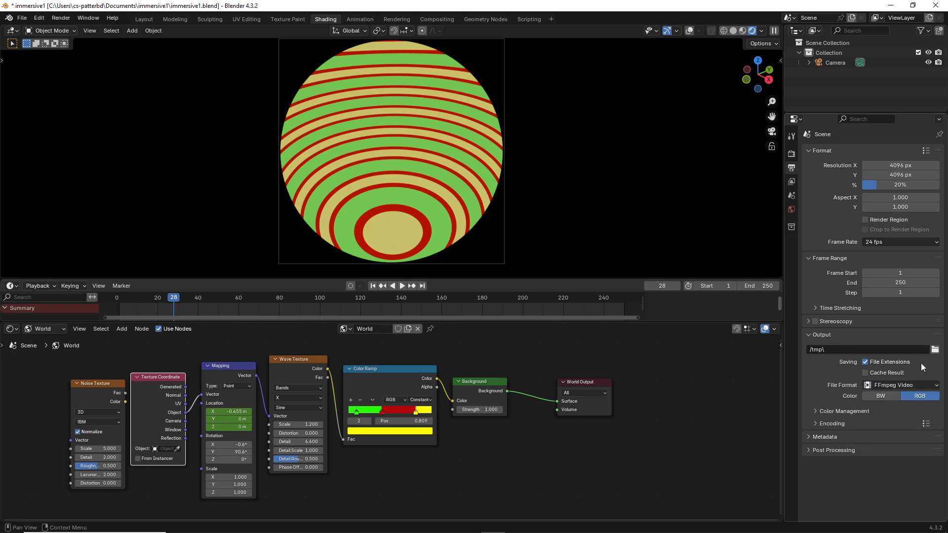
Step: Set the render output to testRender in the immersive1 folder and apply the H264 in MP4 encoding preset
{"action": "left_click", "coordinate": [935, 349]}
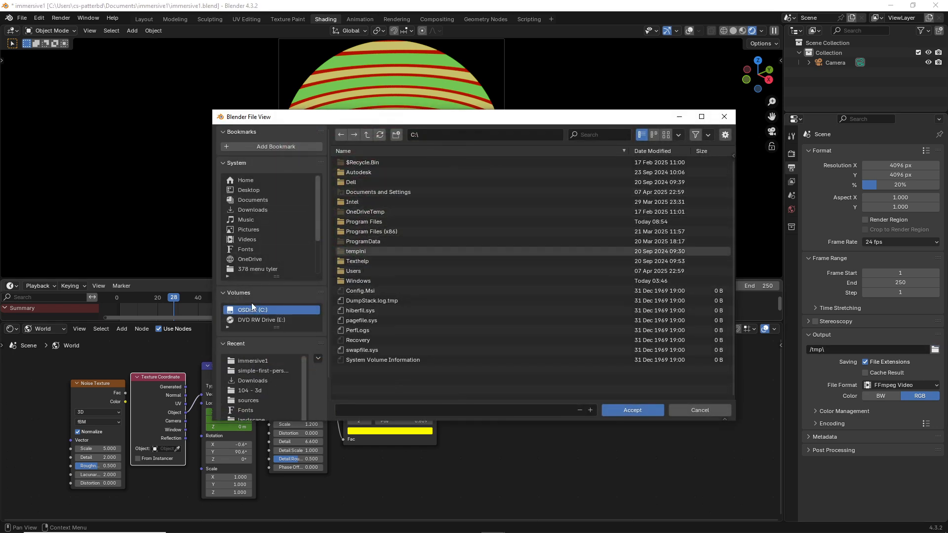
{"action": "left_click", "coordinate": [251, 201]}
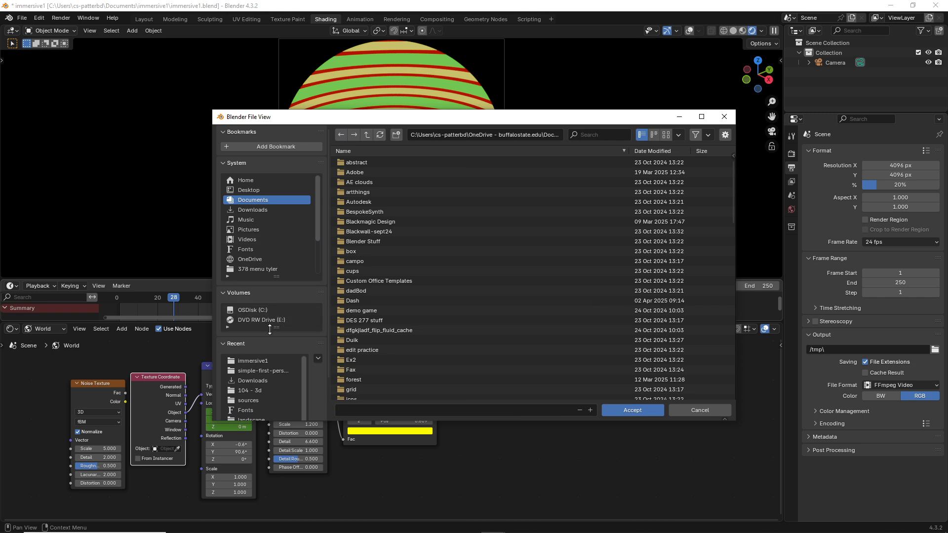
{"action": "left_click", "coordinate": [260, 364]}
{"action": "left_click", "coordinate": [364, 409]}
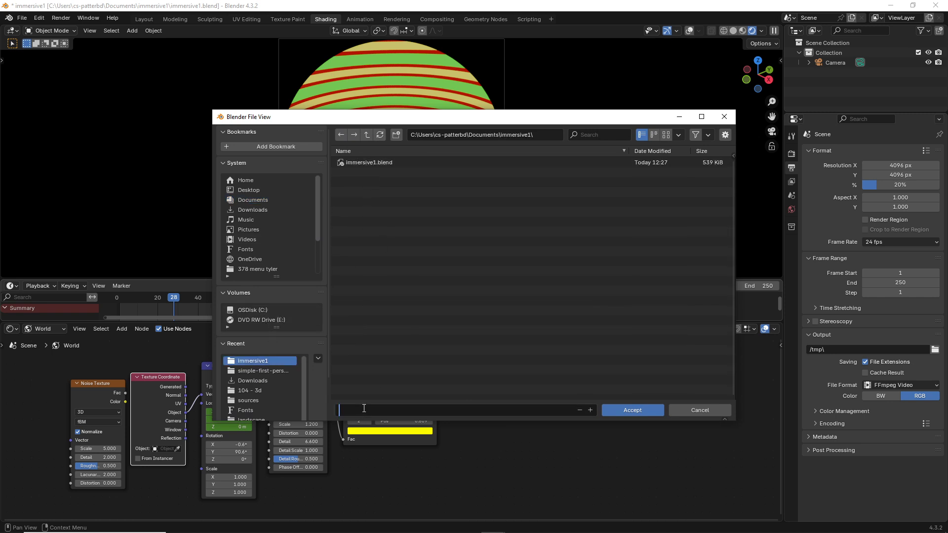
{"action": "type", "text": "testRender"}
{"action": "left_click", "coordinate": [632, 410]}
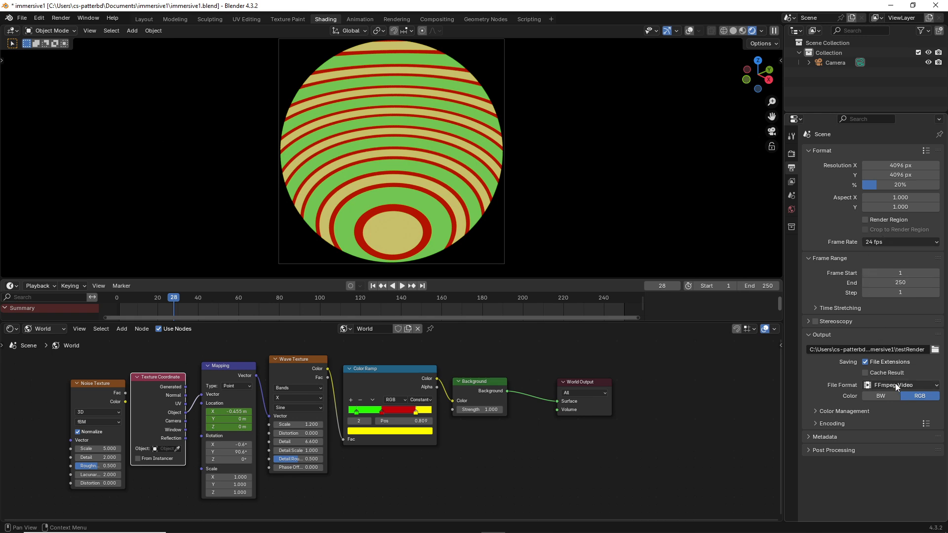
{"action": "left_click", "coordinate": [926, 423]}
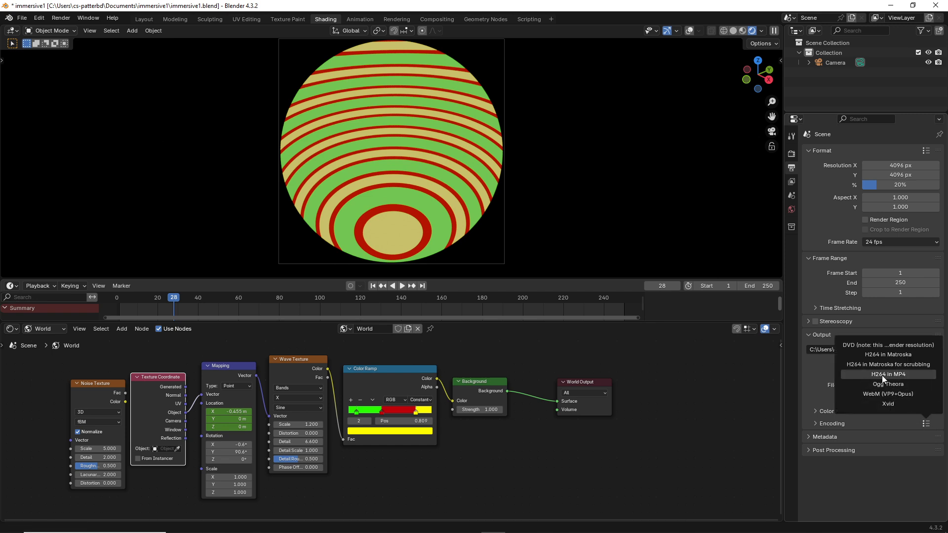
{"action": "left_click", "coordinate": [882, 375]}
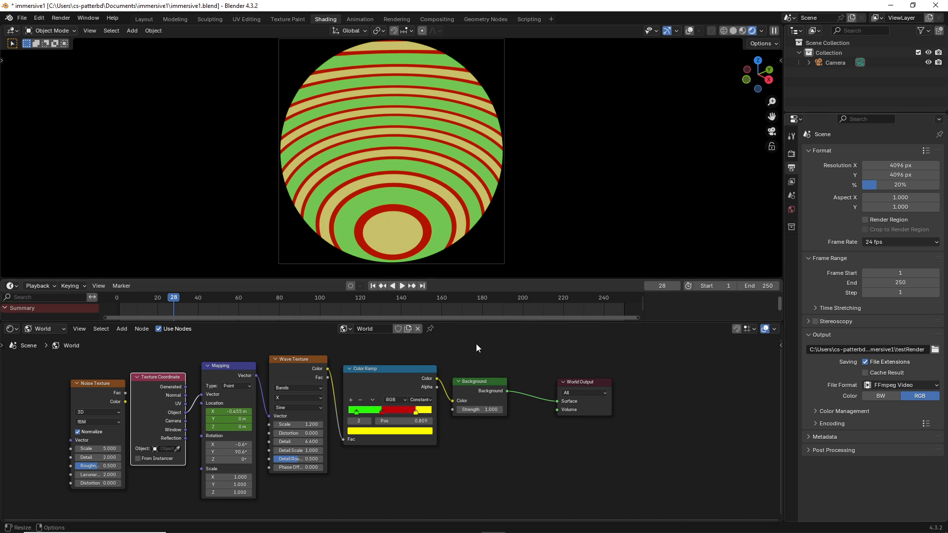
Step: Save the Blender file and try to render the animation
{"action": "left_click", "coordinate": [23, 18]}
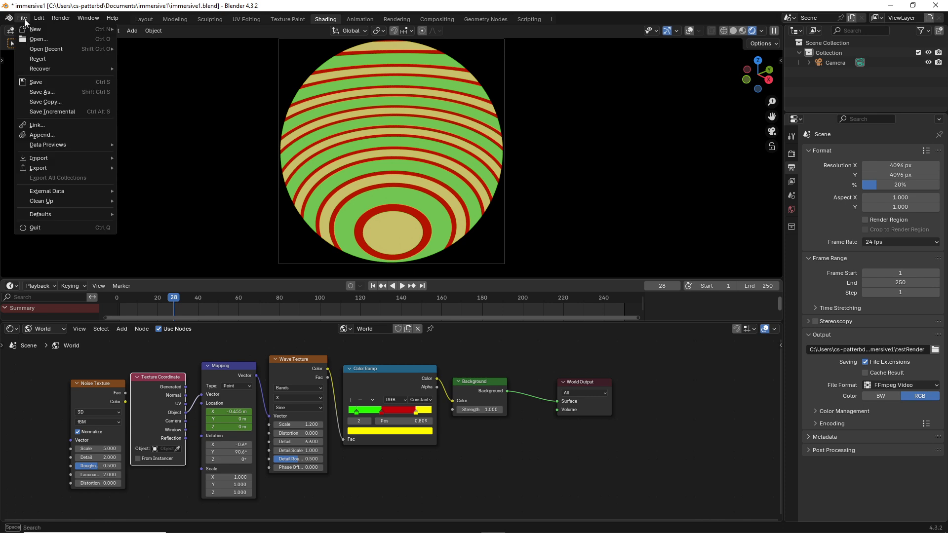
{"action": "left_click", "coordinate": [46, 81]}
{"action": "left_click", "coordinate": [61, 18]}
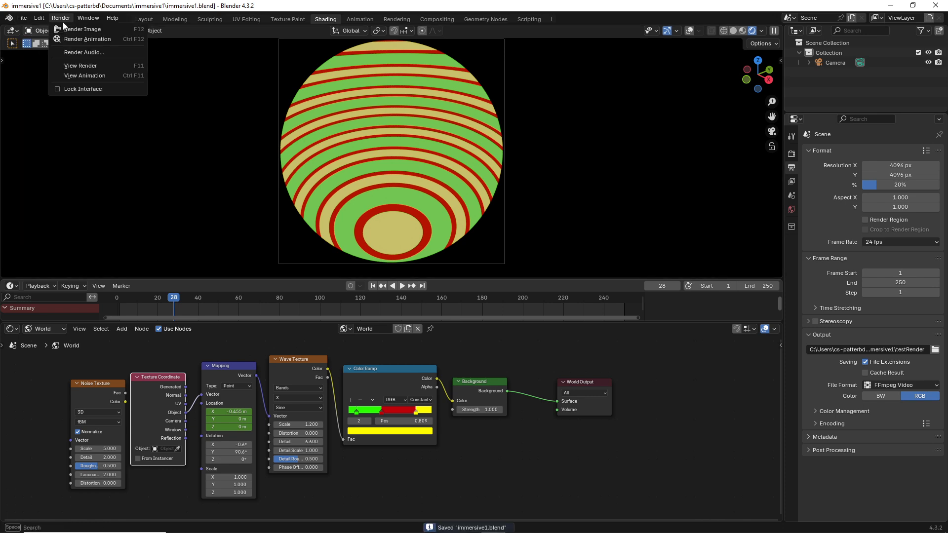
{"action": "left_click", "coordinate": [67, 39]}
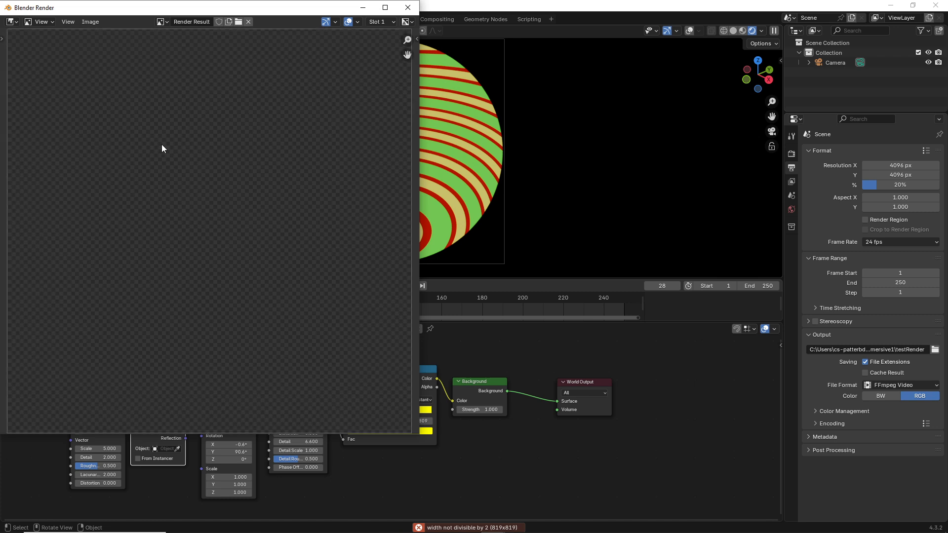
{"action": "left_click_drag", "start_coordinate": [148, 14], "coordinate": [284, 81]}
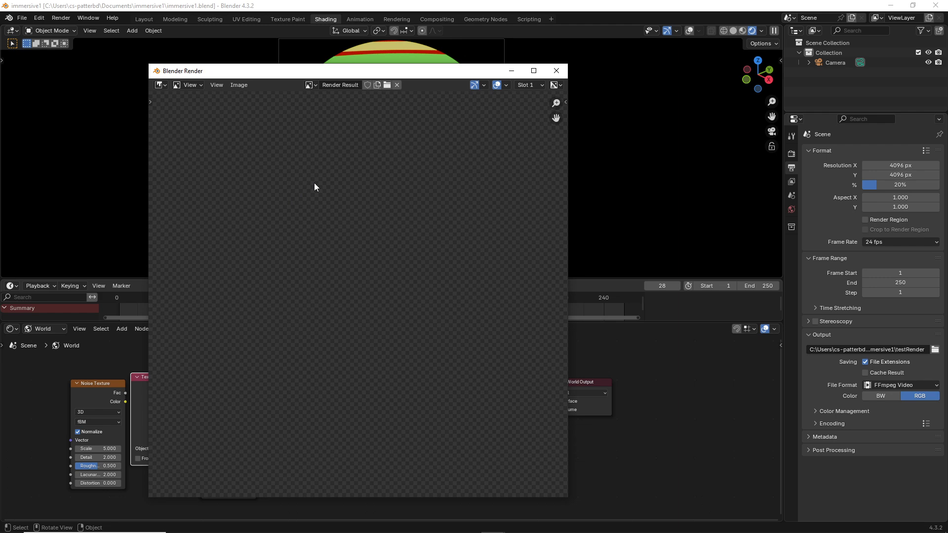
{"action": "key", "text": "Escape"}
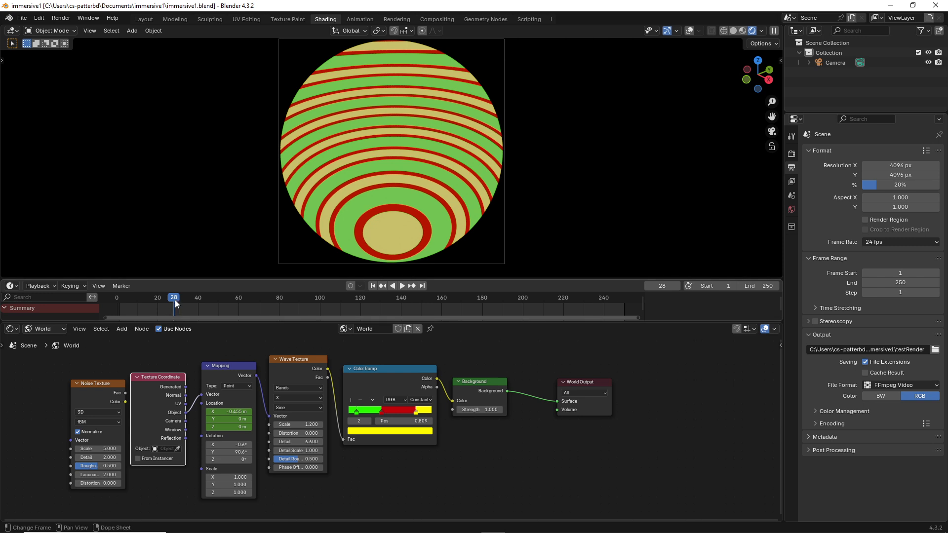
Step: Return the timeline to frame 1, save the file, and try the animation render again
{"action": "left_click_drag", "start_coordinate": [175, 300], "coordinate": [272, 307]}
{"action": "left_click", "coordinate": [368, 286]}
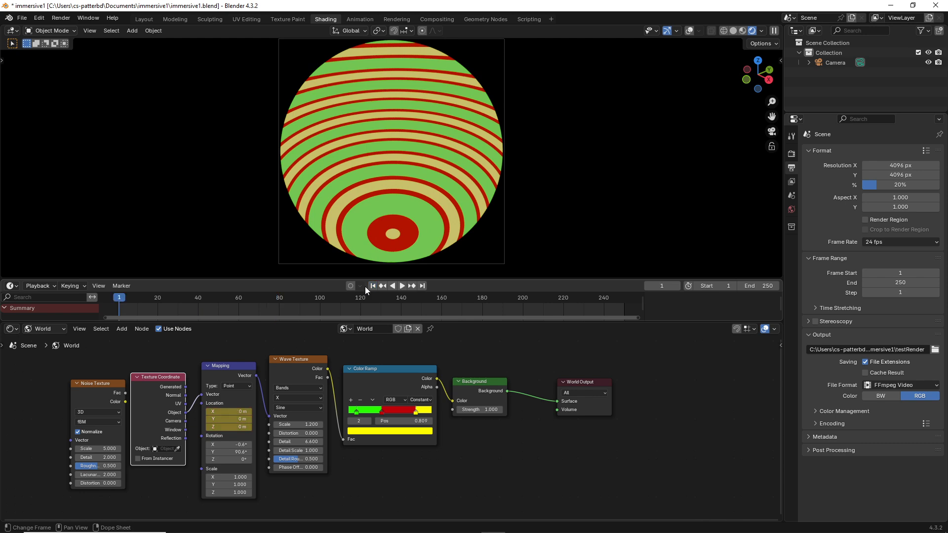
{"action": "left_click", "coordinate": [58, 18]}
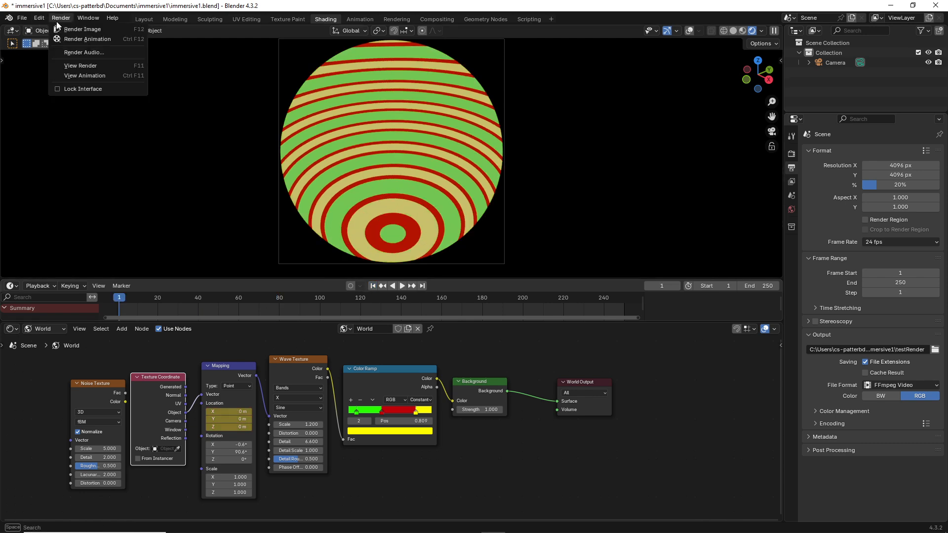
{"action": "left_click", "coordinate": [22, 18]}
{"action": "left_click", "coordinate": [39, 81]}
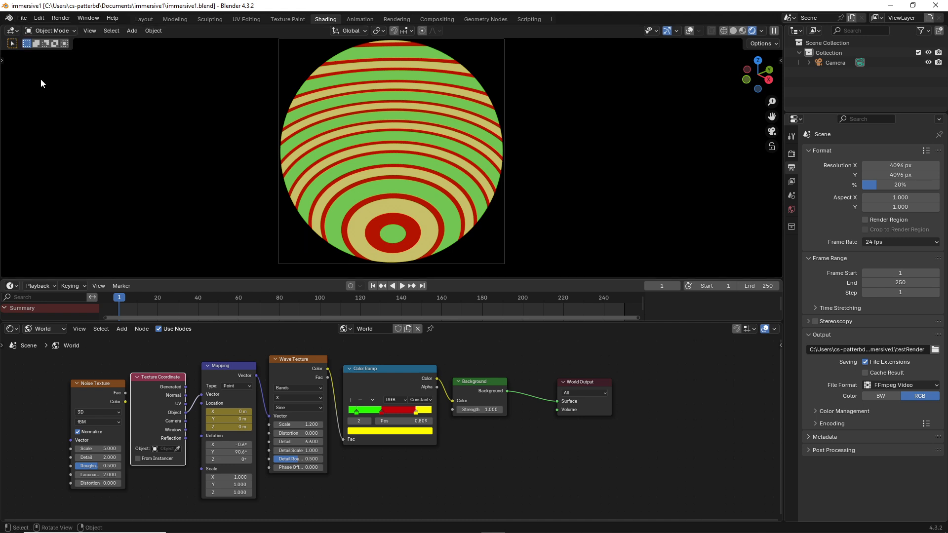
{"action": "left_click", "coordinate": [58, 17]}
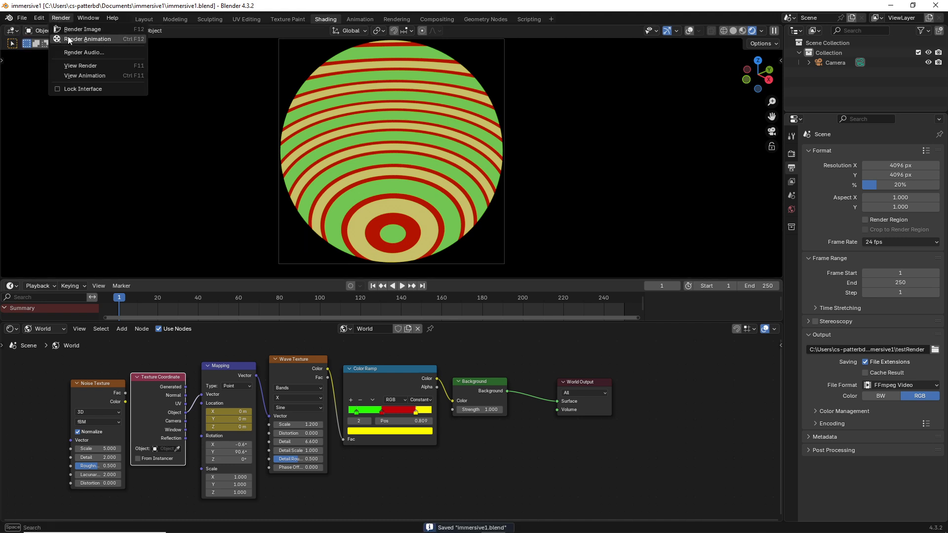
{"action": "left_click", "coordinate": [67, 36]}
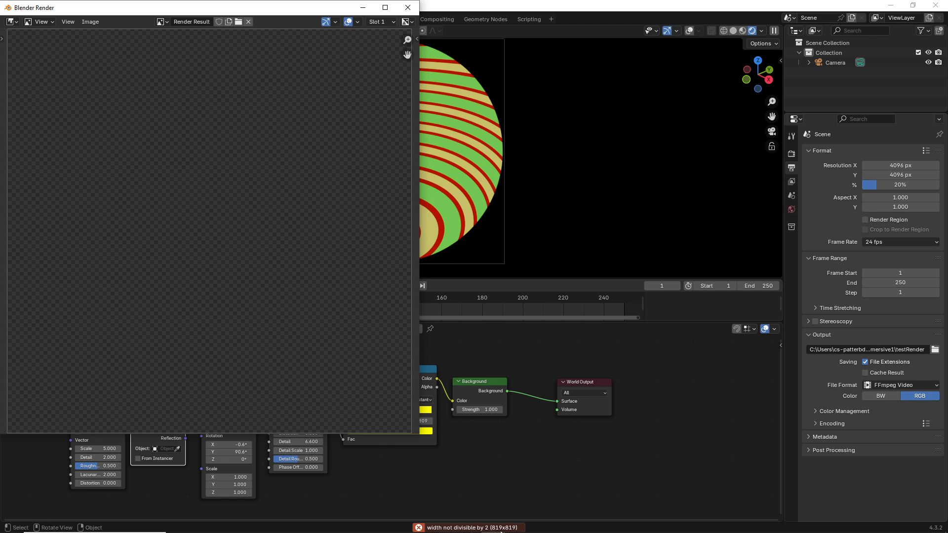
{"action": "left_click", "coordinate": [407, 7]}
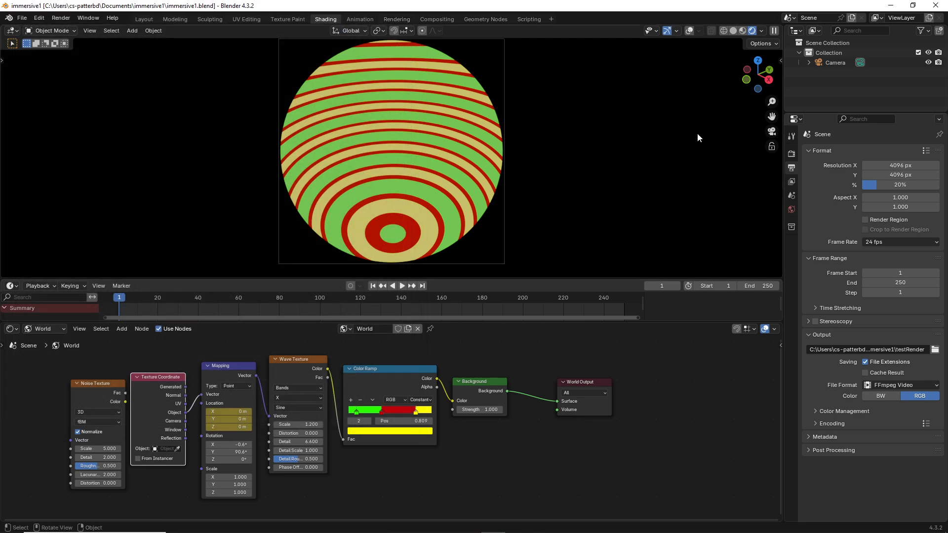
Step: Set the resolution scale to 21%, render the full animation, and close the render window
{"action": "left_click", "coordinate": [895, 183]}
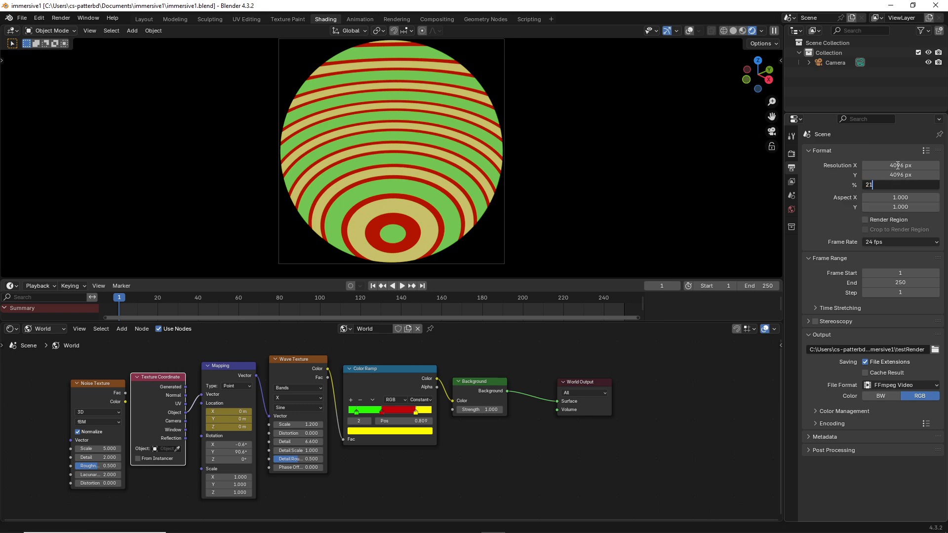
{"action": "key", "text": "Return"}
{"action": "left_click", "coordinate": [61, 18]}
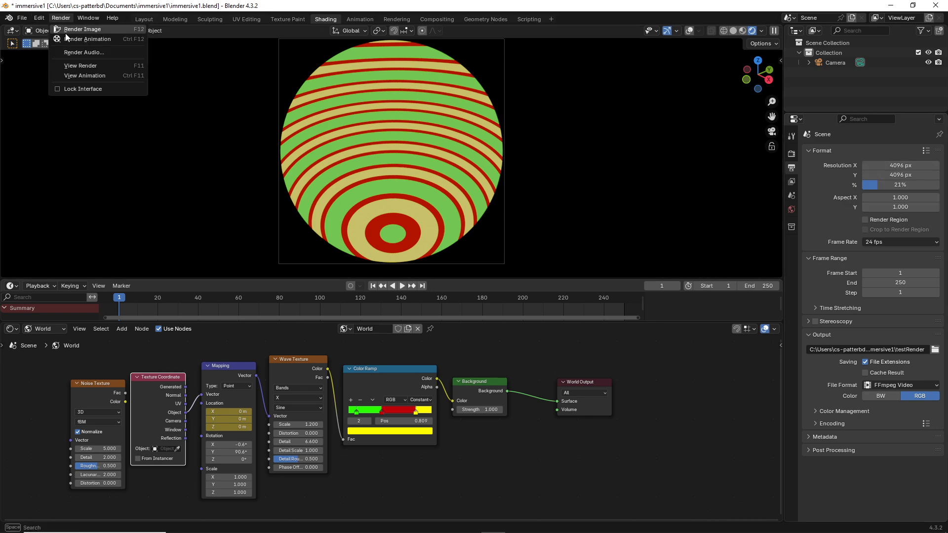
{"action": "left_click", "coordinate": [78, 29]}
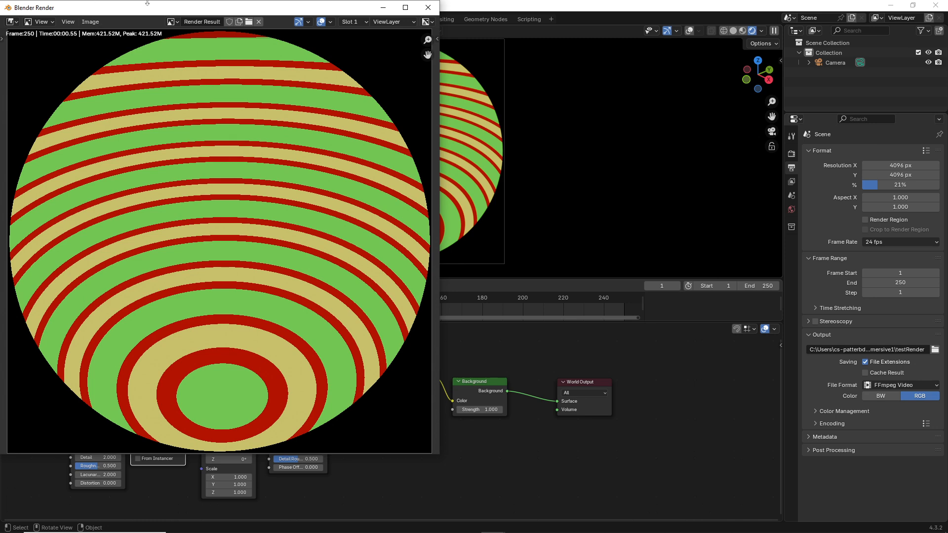
{"action": "left_click", "coordinate": [427, 7]}
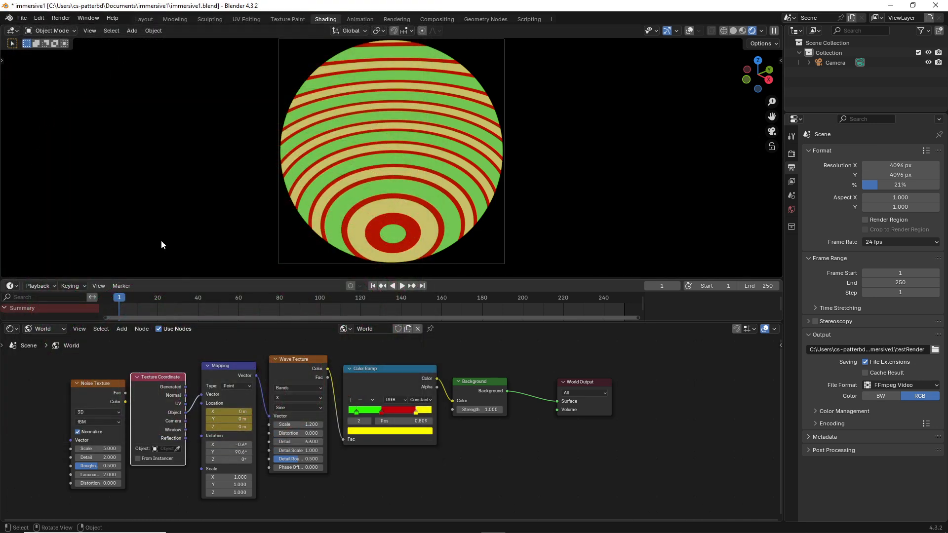
Step: Switch to File Explorer, open the immersive1 folder in Documents, and play testRender0001-0250.mp4
{"action": "mouse_move", "coordinate": [217, 524]}
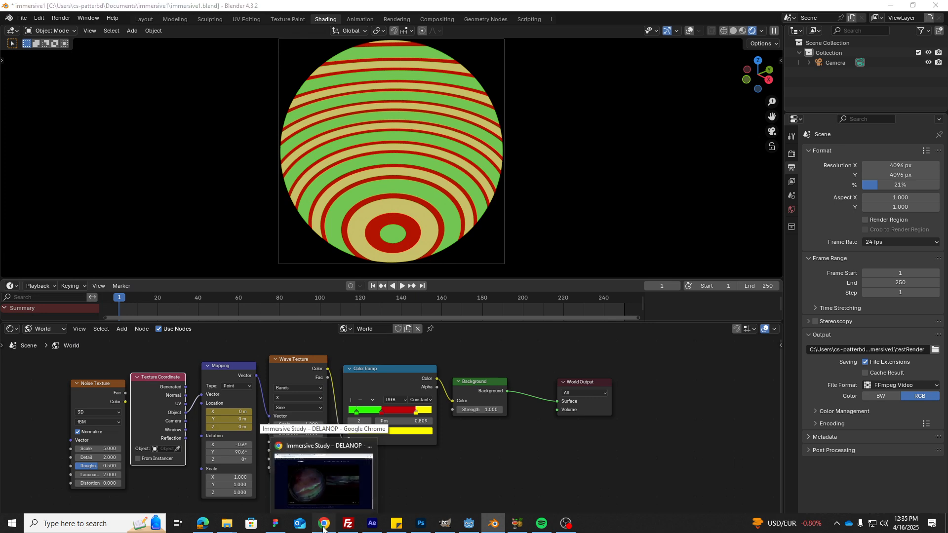
{"action": "left_click", "coordinate": [323, 527]}
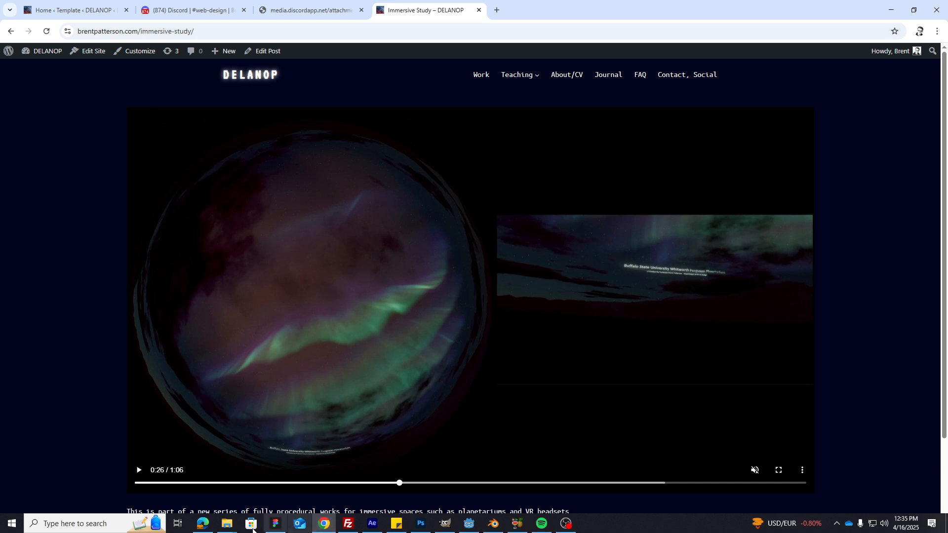
{"action": "mouse_move", "coordinate": [227, 523]}
{"action": "left_click", "coordinate": [275, 492]}
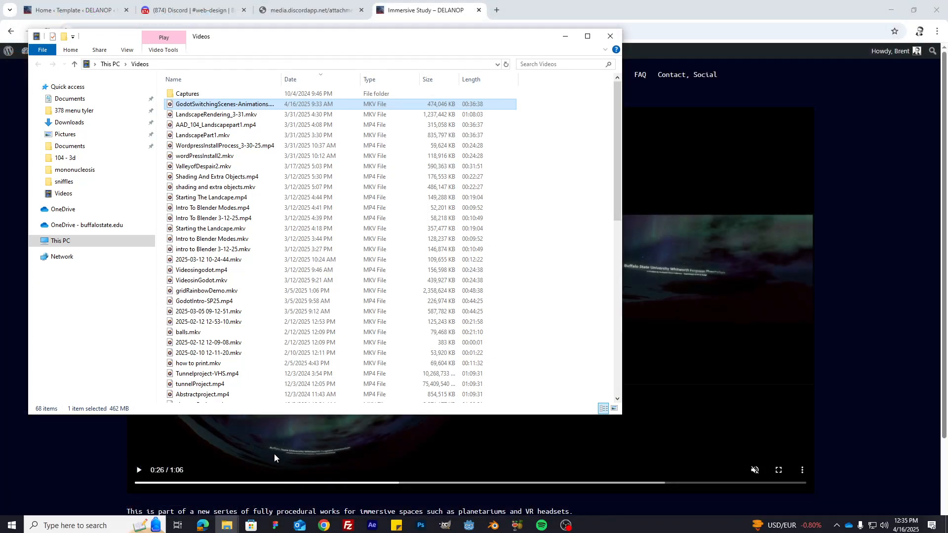
{"action": "left_click", "coordinate": [82, 147]}
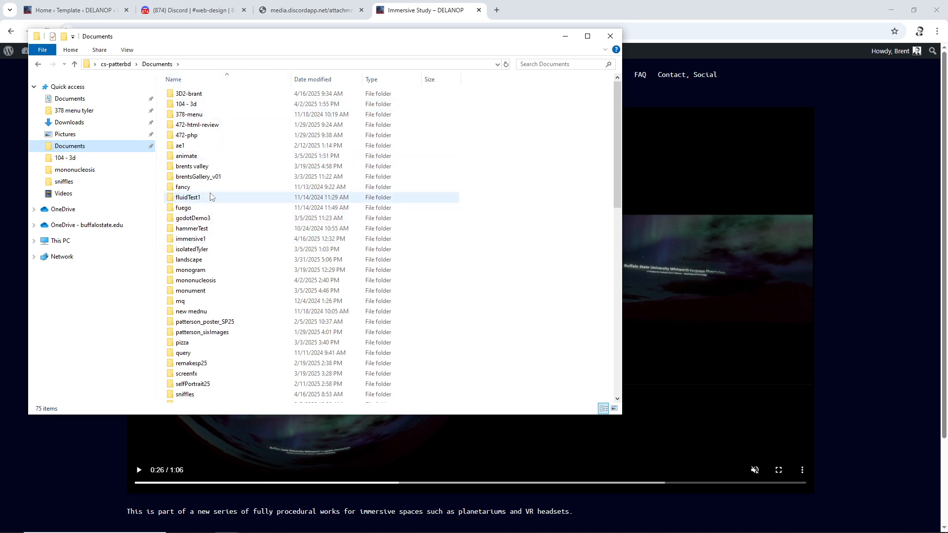
{"action": "scroll", "coordinate": [213, 207], "scroll_direction": "down", "scroll_amount": 1}
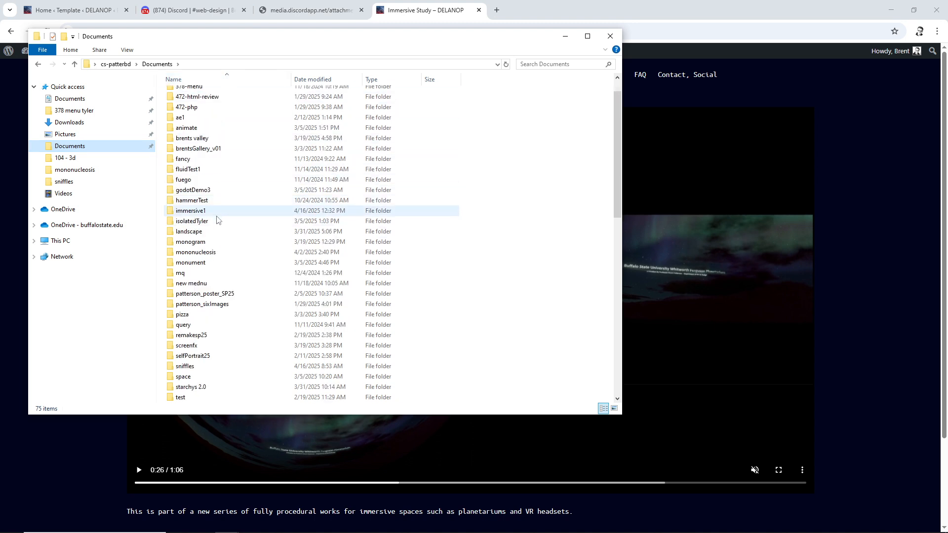
{"action": "double_click", "coordinate": [191, 211]}
{"action": "left_click", "coordinate": [184, 114]}
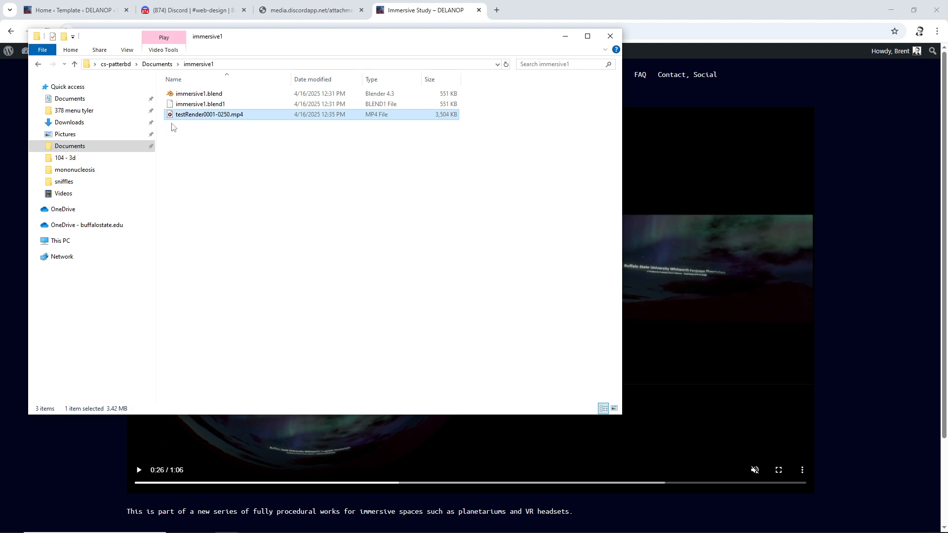
{"action": "double_click", "coordinate": [255, 117]}
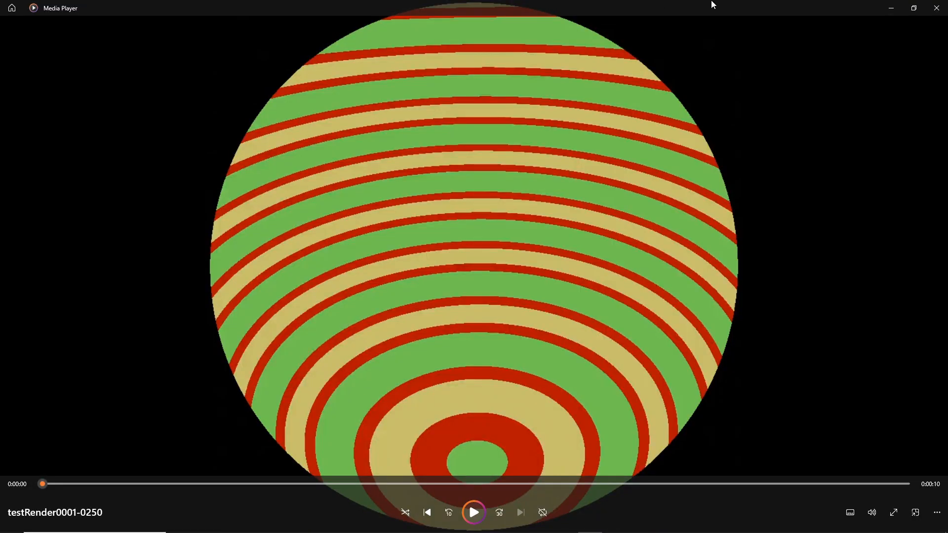
Step: Close the test video, switch back to Blender, and select the Mapping node in the world shader
{"action": "left_click", "coordinate": [934, 7]}
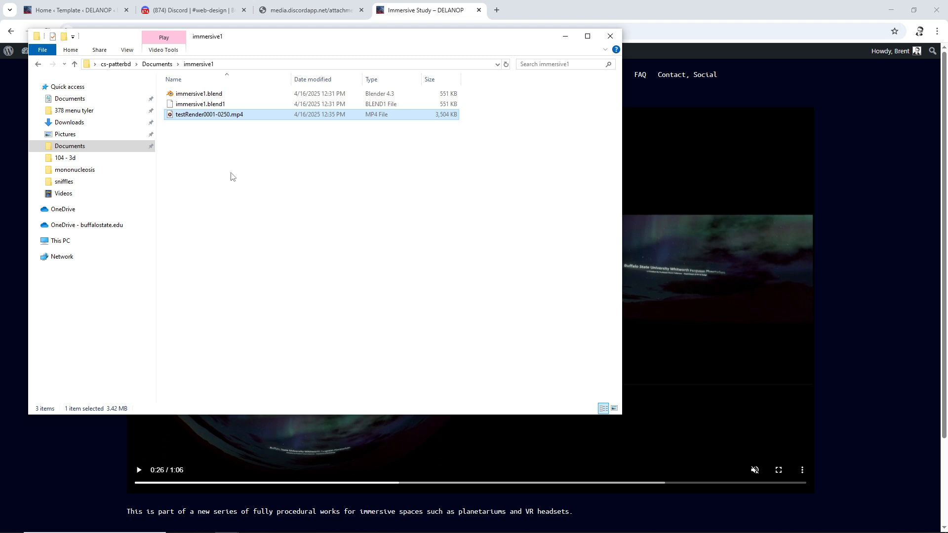
{"action": "left_click", "coordinate": [80, 461]}
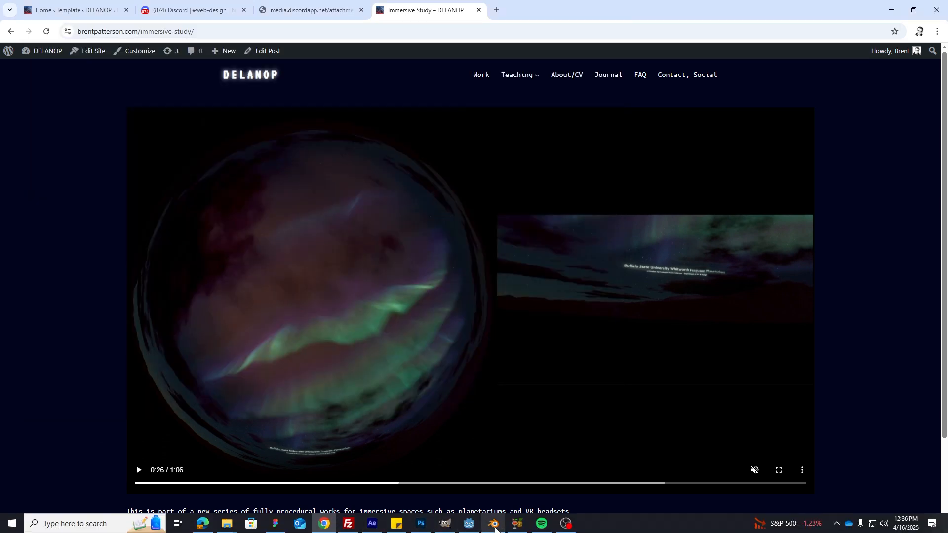
{"action": "left_click", "coordinate": [493, 523]}
{"action": "left_click", "coordinate": [218, 365]}
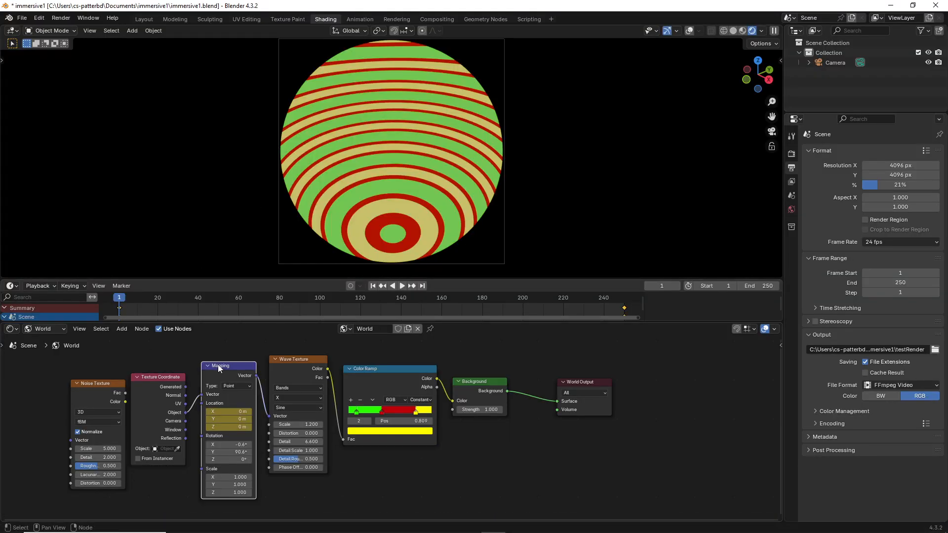
Step: Slow the Mapping animation by moving its end keyframe out to about frame 22,000
{"action": "scroll", "coordinate": [387, 304], "scroll_direction": "down", "scroll_amount": 1}
{"action": "scroll", "coordinate": [387, 304], "scroll_direction": "down", "scroll_amount": 15}
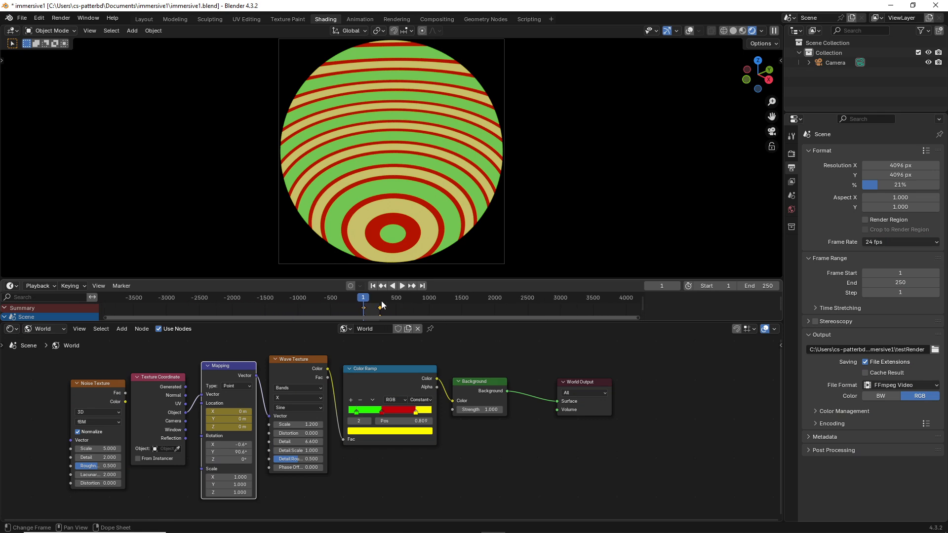
{"action": "middle_click_drag", "start_coordinate": [438, 298], "coordinate": [204, 296]}
{"action": "scroll", "coordinate": [246, 304], "scroll_direction": "down", "scroll_amount": 9}
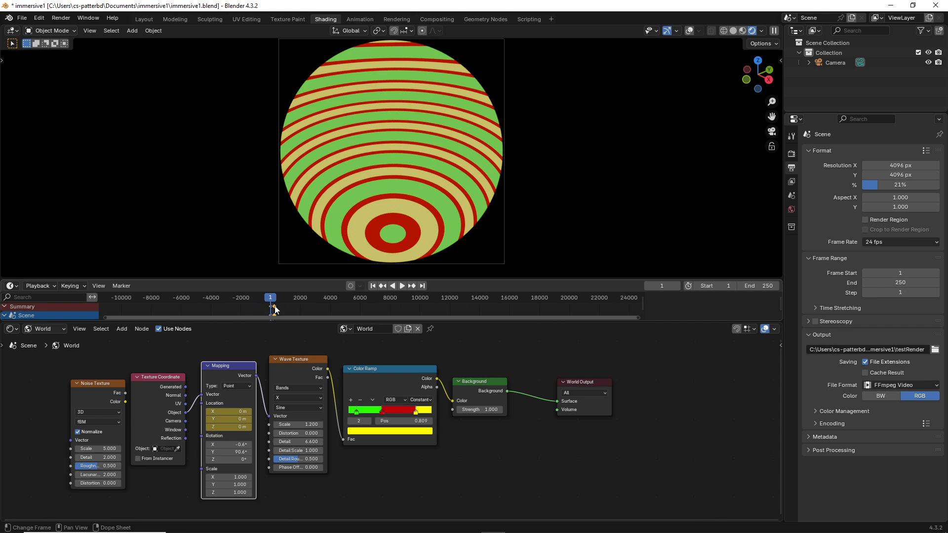
{"action": "left_click_drag", "start_coordinate": [274, 309], "coordinate": [601, 309]}
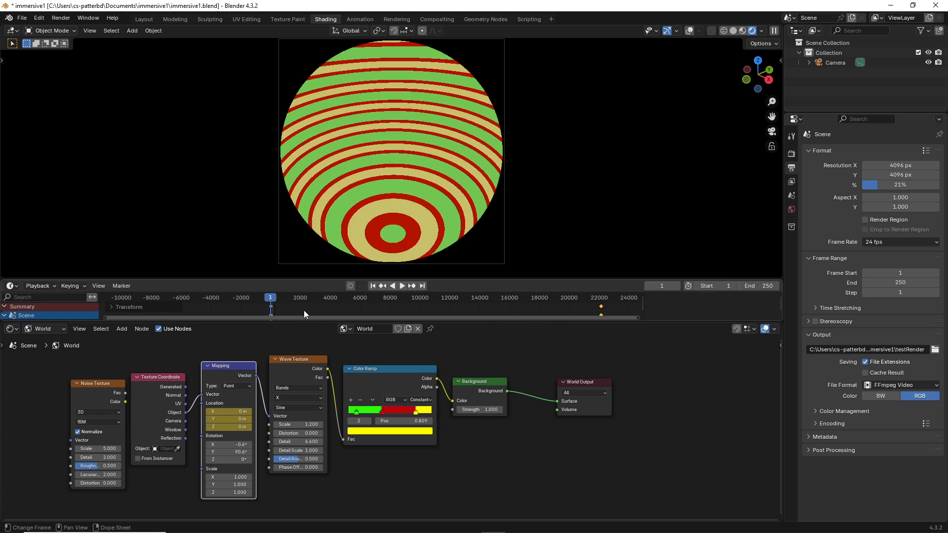
Step: Scrub the timeline from the start keyframe to frame 37 to check the slowed pattern motion
{"action": "scroll", "coordinate": [257, 305], "scroll_direction": "up", "scroll_amount": 8}
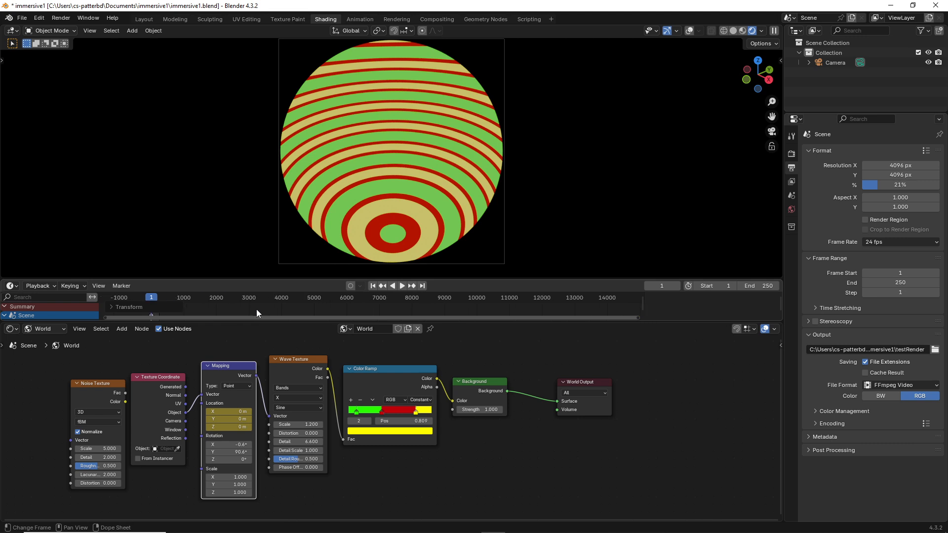
{"action": "scroll", "coordinate": [256, 313], "scroll_direction": "up", "scroll_amount": 5}
{"action": "middle_click_drag", "start_coordinate": [256, 313], "coordinate": [473, 299]}
{"action": "scroll", "coordinate": [257, 305], "scroll_direction": "up", "scroll_amount": 12}
{"action": "middle_click_drag", "start_coordinate": [256, 307], "coordinate": [584, 307]}
{"action": "scroll", "coordinate": [300, 309], "scroll_direction": "up", "scroll_amount": 15}
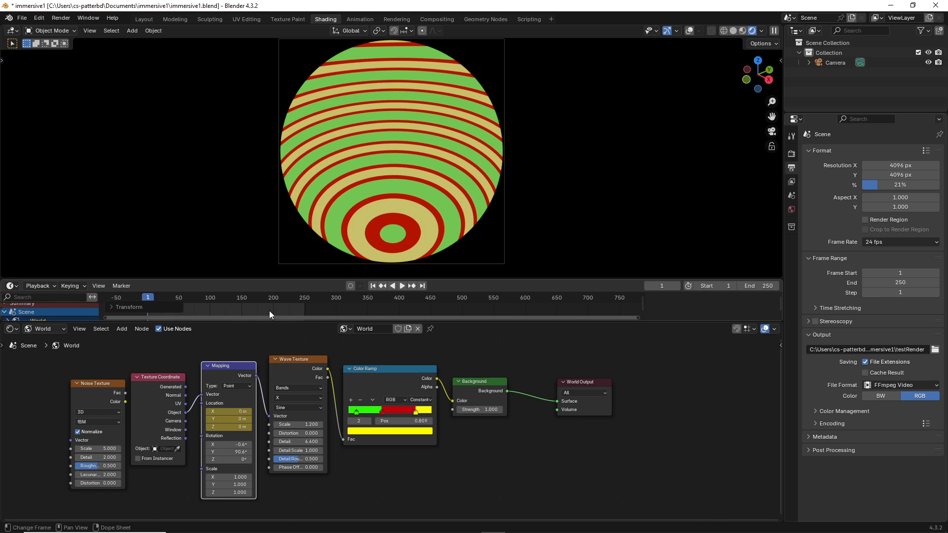
{"action": "scroll", "coordinate": [180, 309], "scroll_direction": "up", "scroll_amount": 5}
{"action": "middle_click_drag", "start_coordinate": [180, 309], "coordinate": [348, 301]}
{"action": "left_click_drag", "start_coordinate": [303, 298], "coordinate": [336, 311]}
Step: Move the Mapping end keyframe to about frame 8,000
{"action": "scroll", "coordinate": [393, 298], "scroll_direction": "down", "scroll_amount": 15}
{"action": "scroll", "coordinate": [394, 302], "scroll_direction": "down", "scroll_amount": 15}
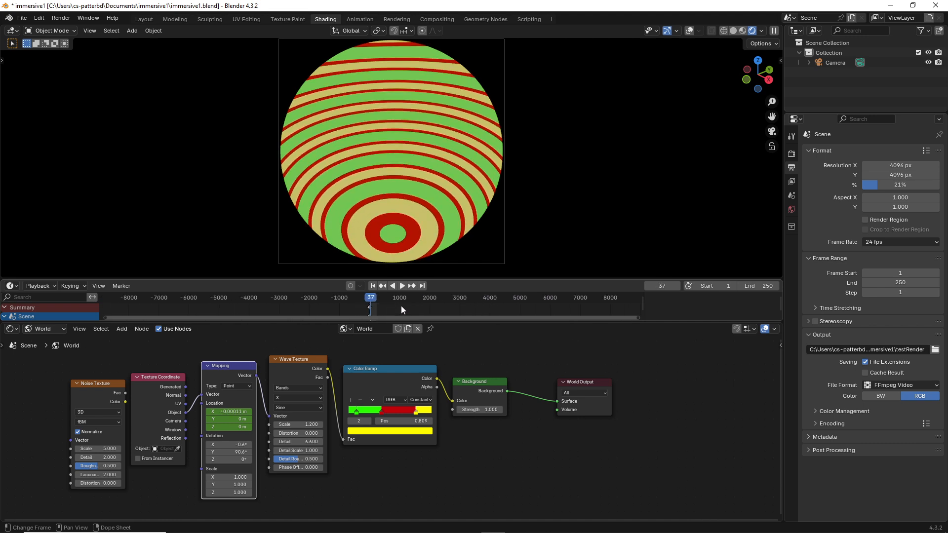
{"action": "left_click_drag", "start_coordinate": [475, 309], "coordinate": [407, 309]}
Step: Set the interpolation mode of the Mapping start keyframe to Linear
{"action": "right_click", "coordinate": [372, 306]}
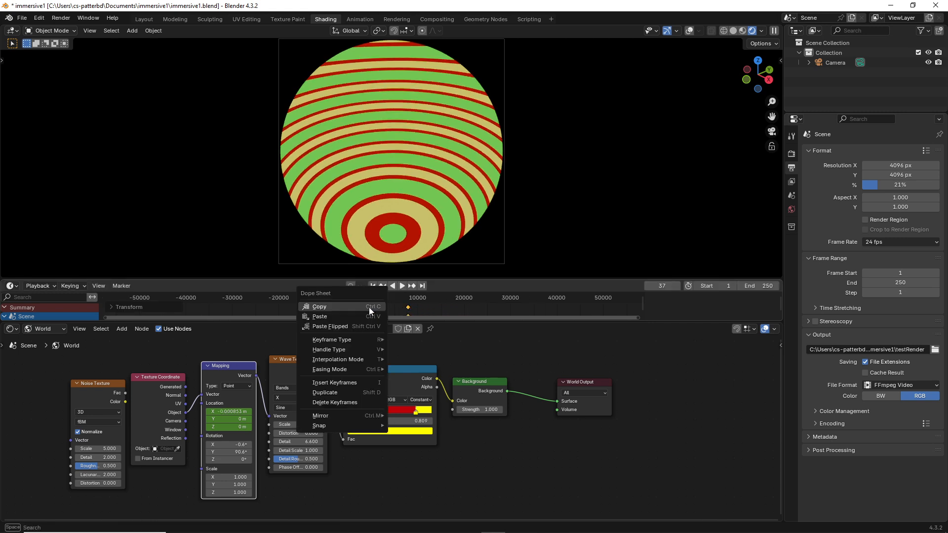
{"action": "left_click", "coordinate": [369, 306]}
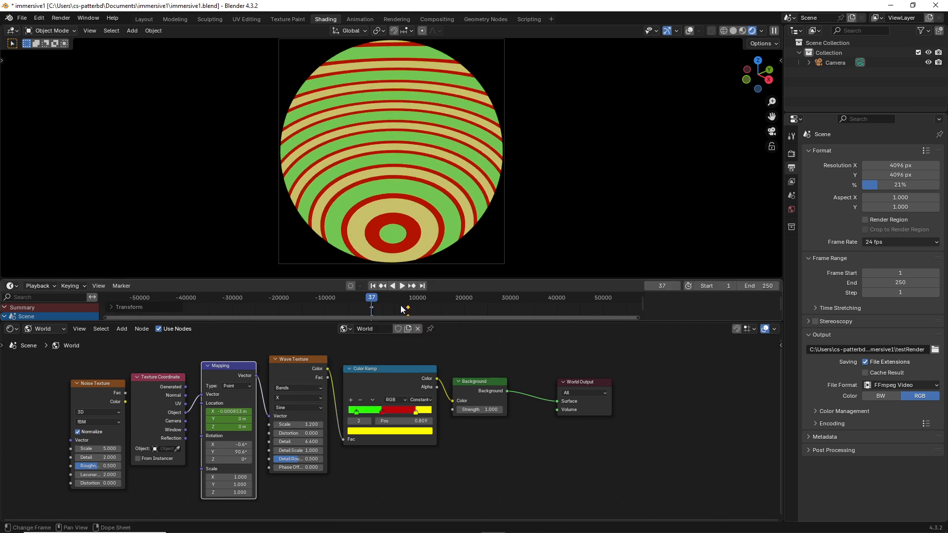
{"action": "right_click", "coordinate": [371, 306]}
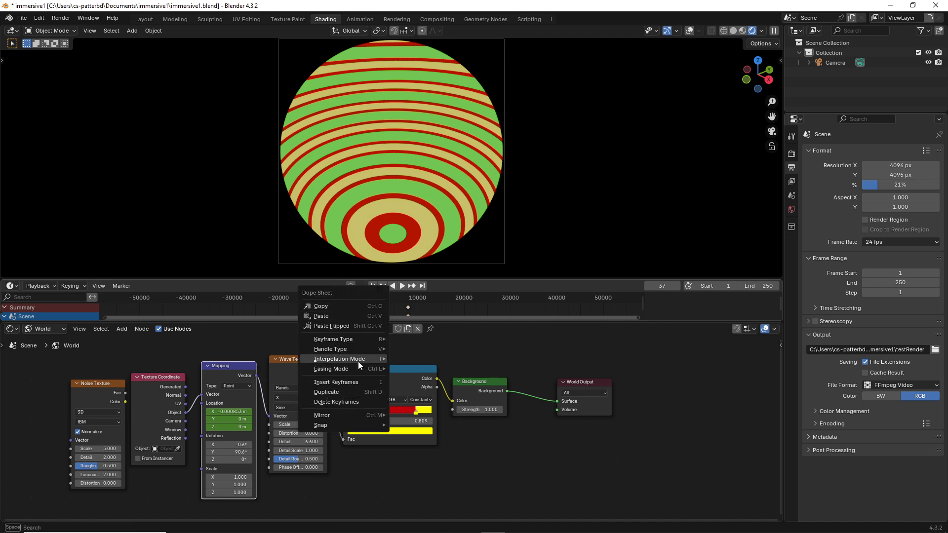
{"action": "mouse_move", "coordinate": [357, 361]}
{"action": "left_click", "coordinate": [398, 384]}
Step: Preview the wave motion by scrubbing through frames 89 and 178 and back to frame 67
{"action": "scroll", "coordinate": [369, 307], "scroll_direction": "up", "scroll_amount": 15}
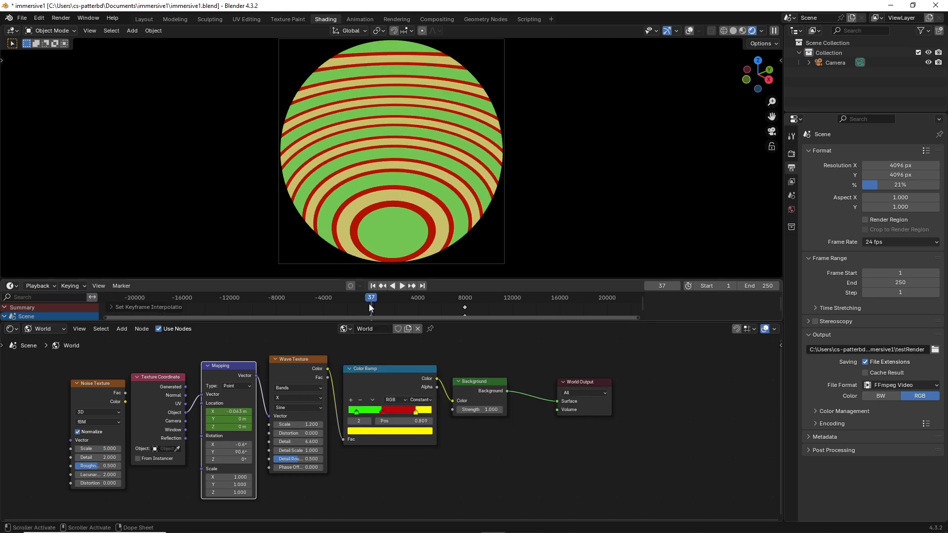
{"action": "scroll", "coordinate": [365, 307], "scroll_direction": "up", "scroll_amount": 10}
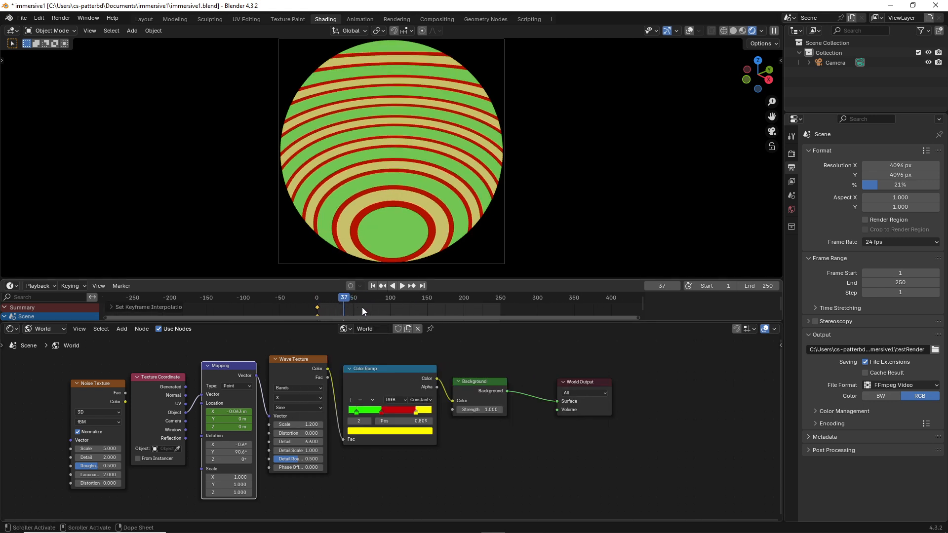
{"action": "left_click_drag", "start_coordinate": [327, 299], "coordinate": [382, 298]}
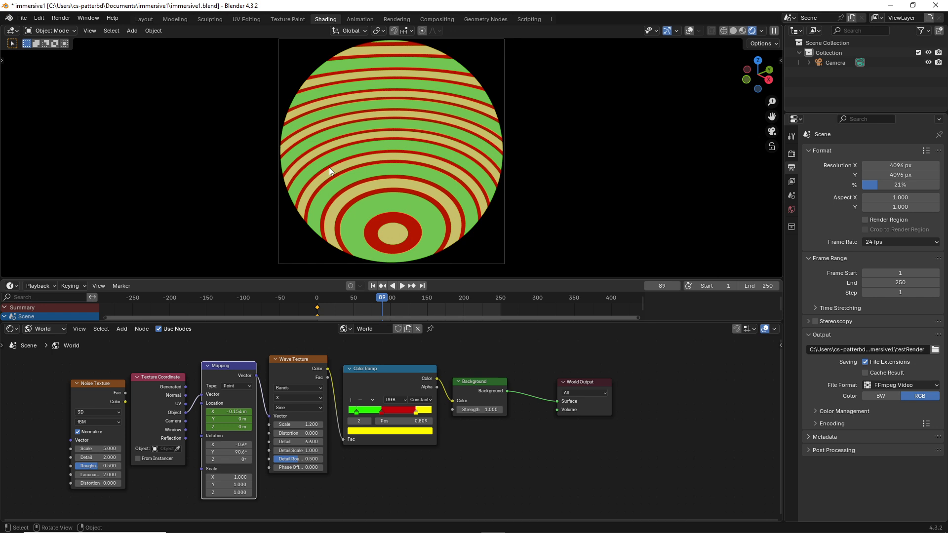
{"action": "left_click_drag", "start_coordinate": [333, 301], "coordinate": [447, 298]}
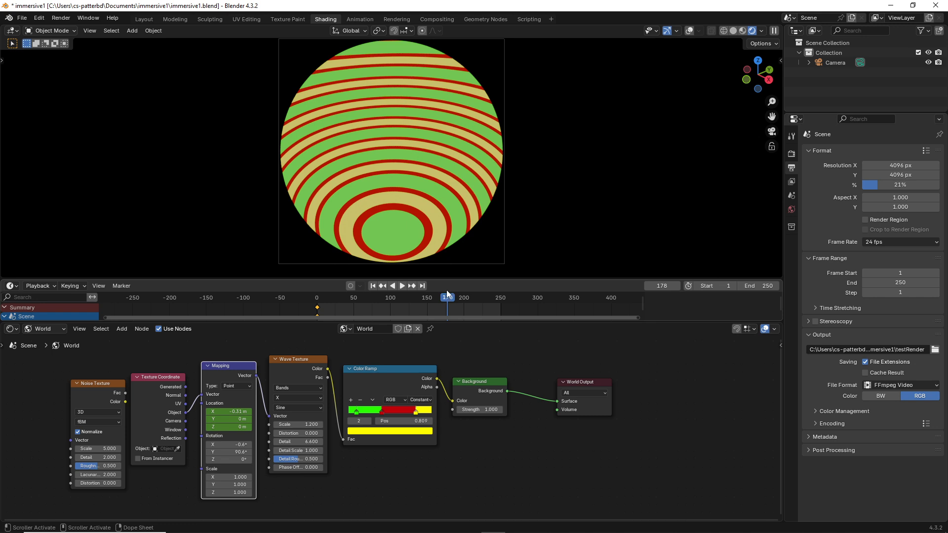
{"action": "mouse_move", "coordinate": [360, 298]}
{"action": "left_mouse_down"}
{"action": "mouse_move", "coordinate": [481, 297]}
{"action": "mouse_move", "coordinate": [366, 298]}
{"action": "left_mouse_up"}
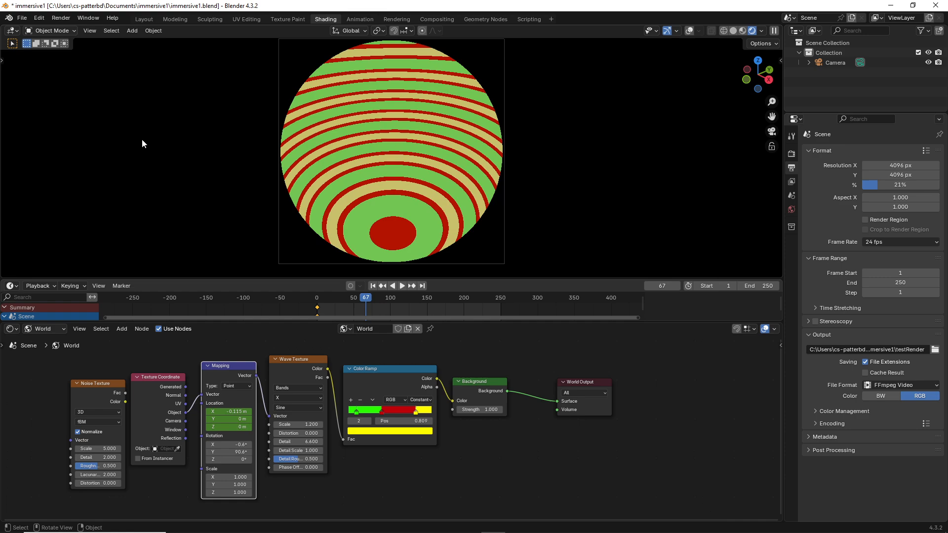
Step: Render the full animation, set the viewport to Solid shading, and close the finished render window
{"action": "left_click", "coordinate": [55, 22]}
{"action": "left_click", "coordinate": [69, 42]}
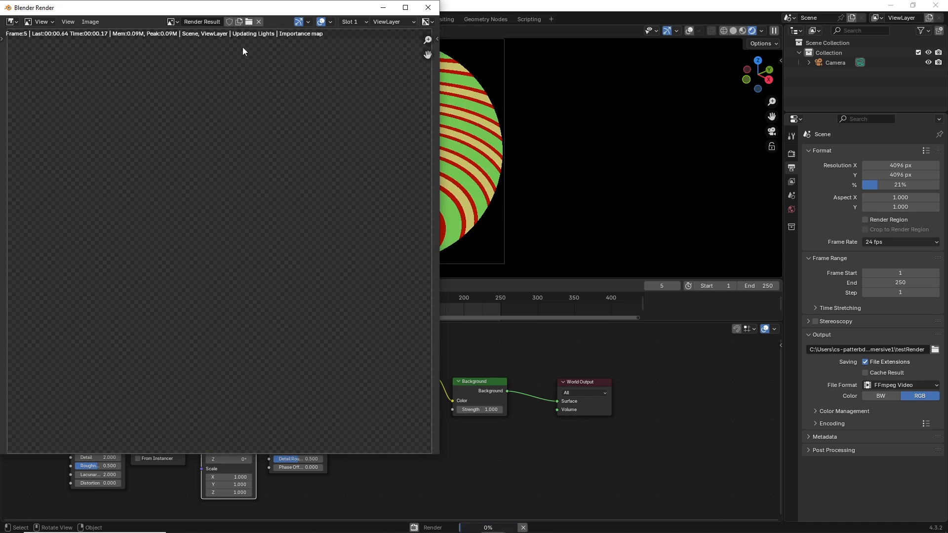
{"action": "left_click", "coordinate": [732, 31]}
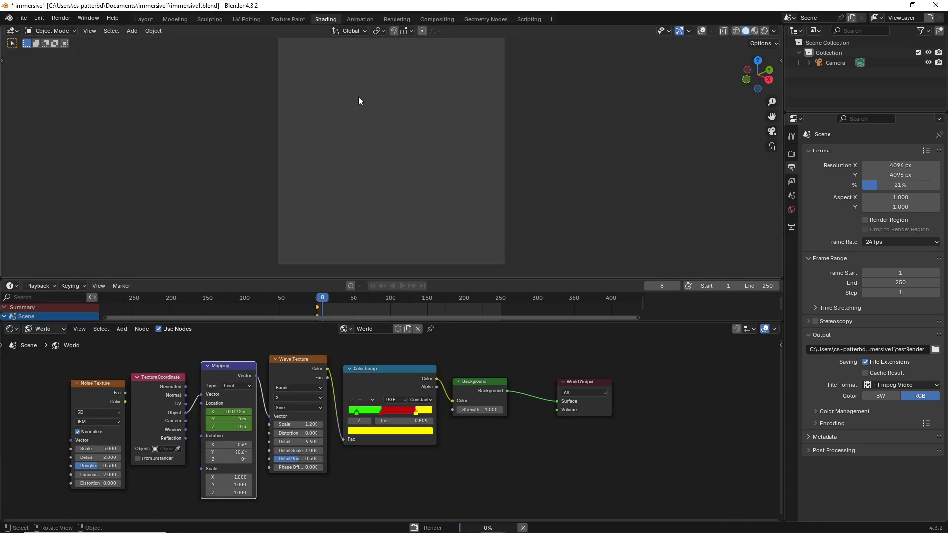
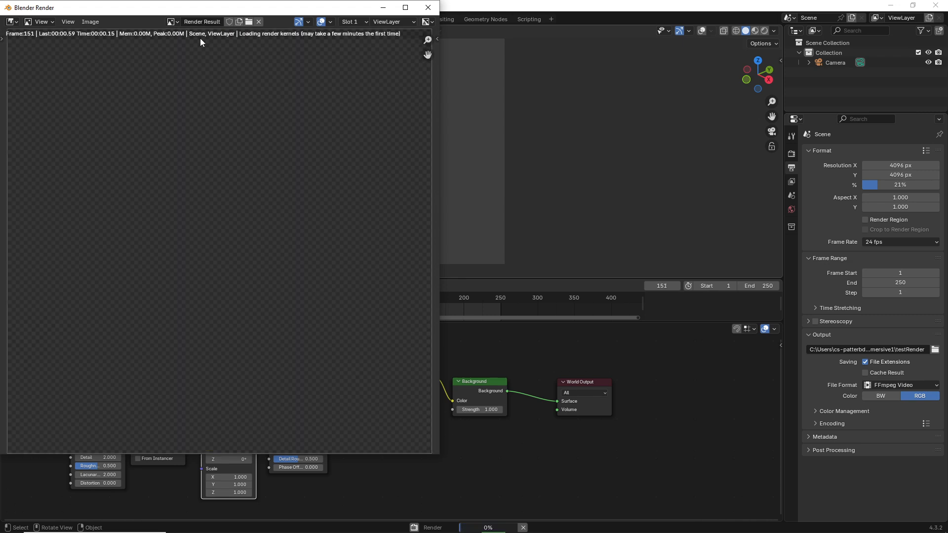
{"action": "left_click_drag", "start_coordinate": [185, 11], "coordinate": [211, 25]}
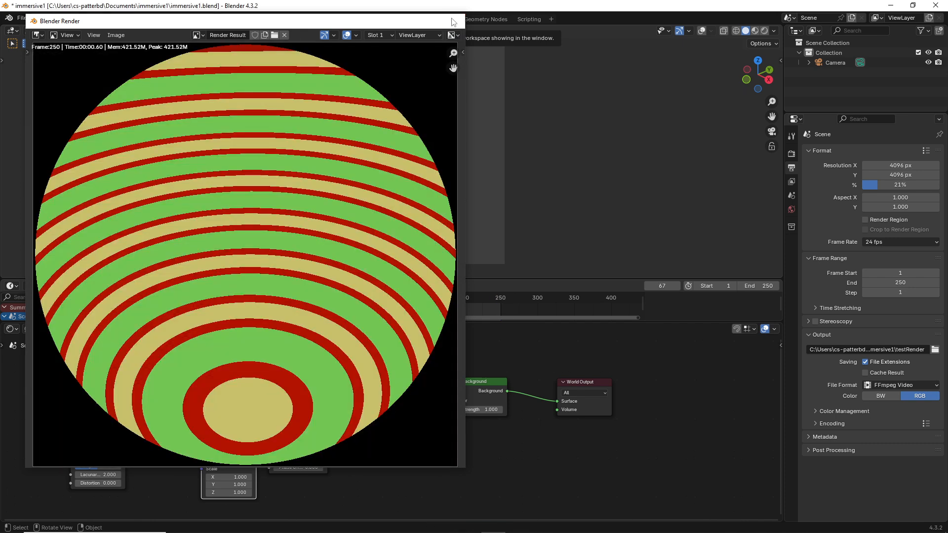
{"action": "left_click", "coordinate": [447, 22]}
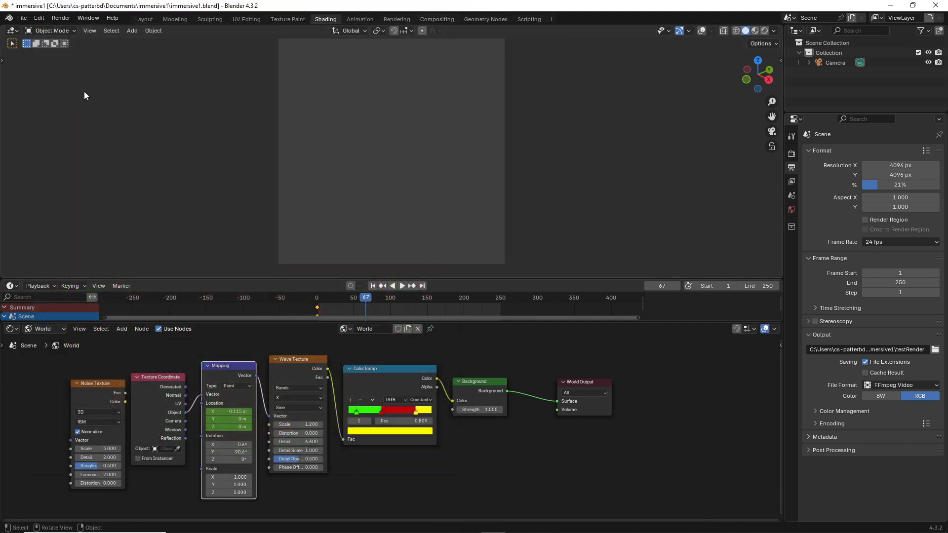
Step: Save immersive1.blend and create a new General file
{"action": "left_click", "coordinate": [22, 18]}
{"action": "left_click", "coordinate": [43, 81]}
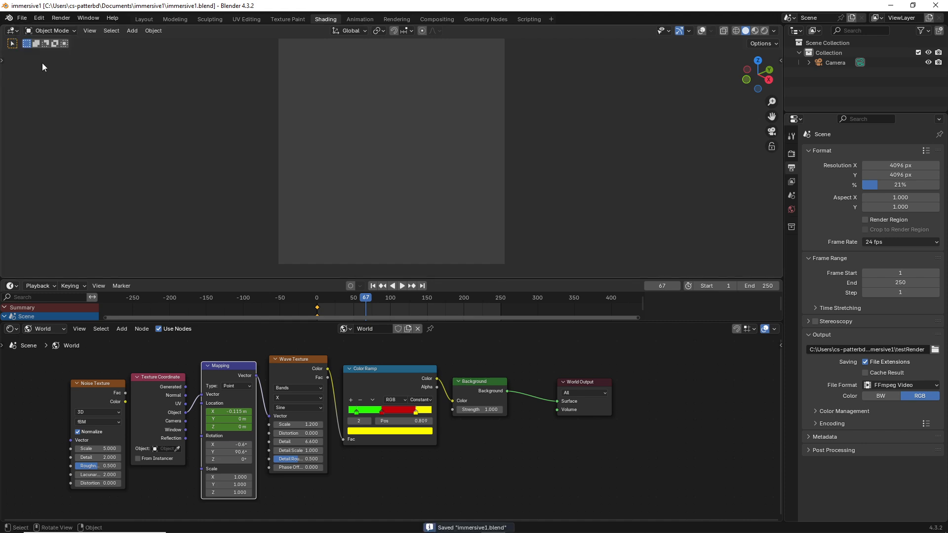
{"action": "left_click", "coordinate": [22, 18]}
{"action": "mouse_move", "coordinate": [84, 30]}
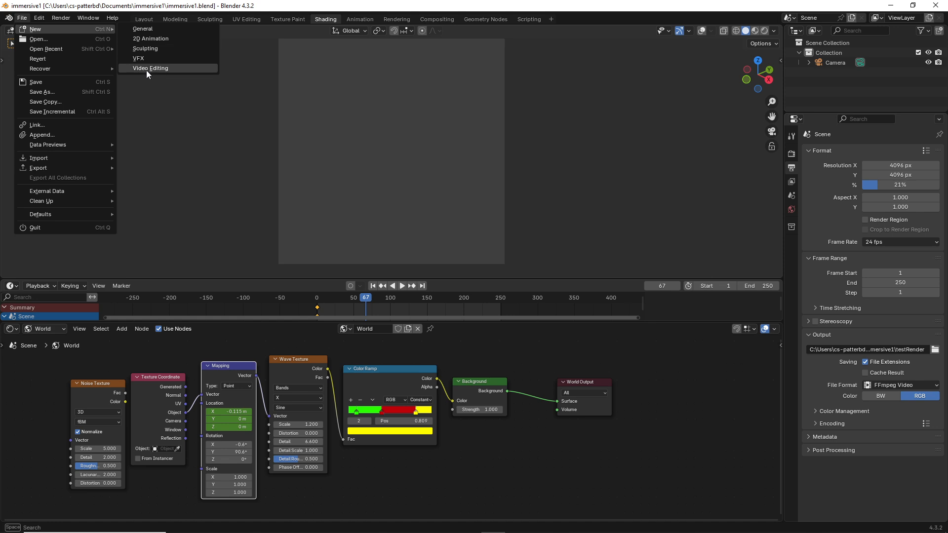
{"action": "left_click", "coordinate": [147, 29]}
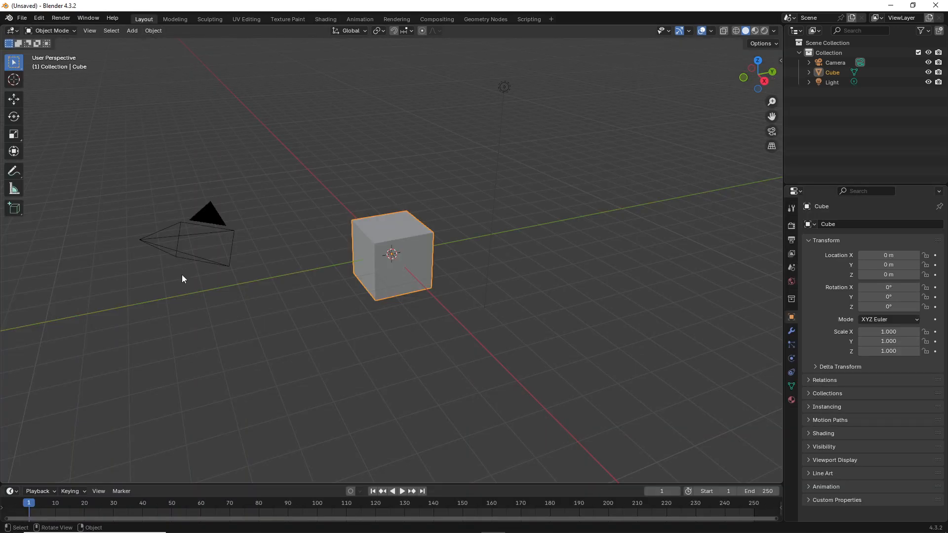
Step: Delete the default cube and light, keeping the camera
{"action": "scroll", "coordinate": [338, 248], "scroll_direction": "up", "scroll_amount": 2}
{"action": "scroll", "coordinate": [338, 241], "scroll_direction": "down", "scroll_amount": 5}
{"action": "middle_click_drag", "start_coordinate": [339, 241], "coordinate": [398, 239]}
{"action": "key", "text": "x"}
{"action": "left_click", "coordinate": [397, 239]}
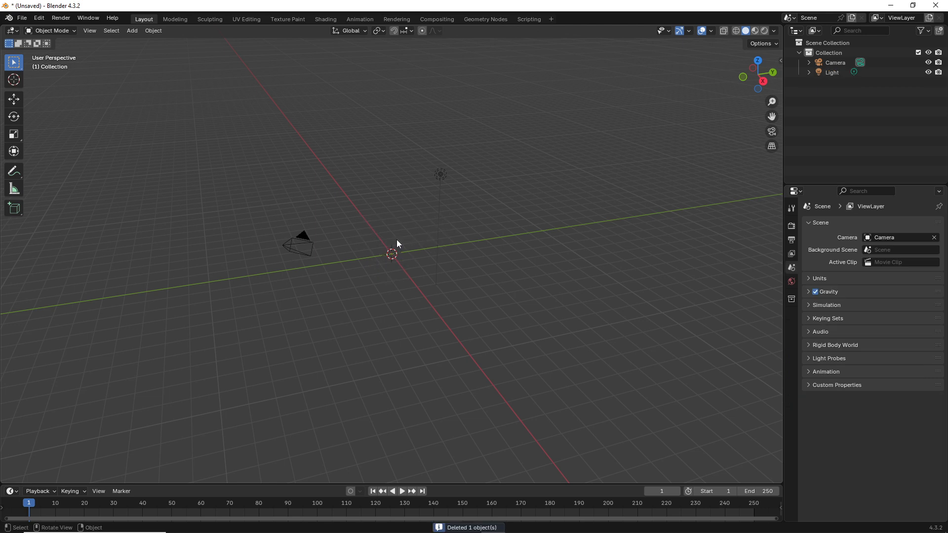
{"action": "left_click", "coordinate": [441, 174]}
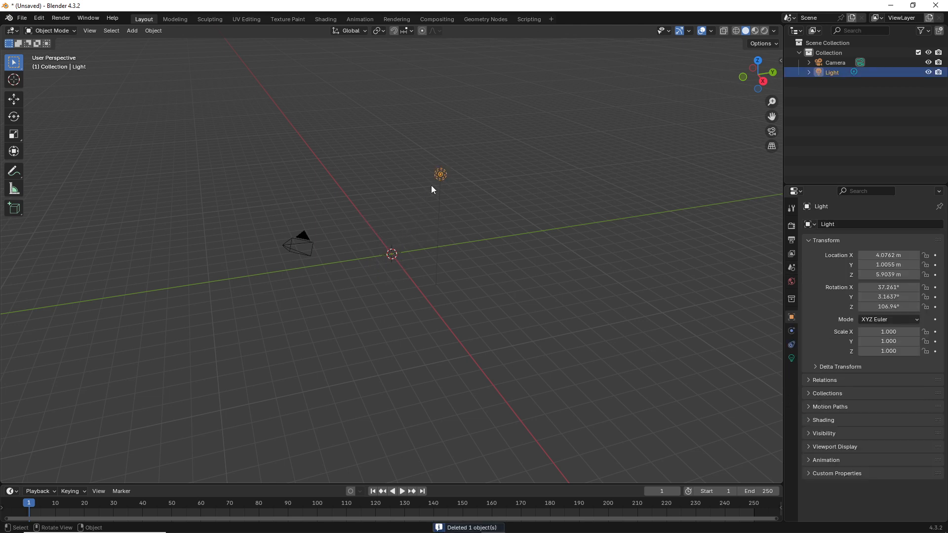
{"action": "key", "text": "Delete"}
Step: Add a UV sphere at the world origin
{"action": "left_click", "coordinate": [298, 246]}
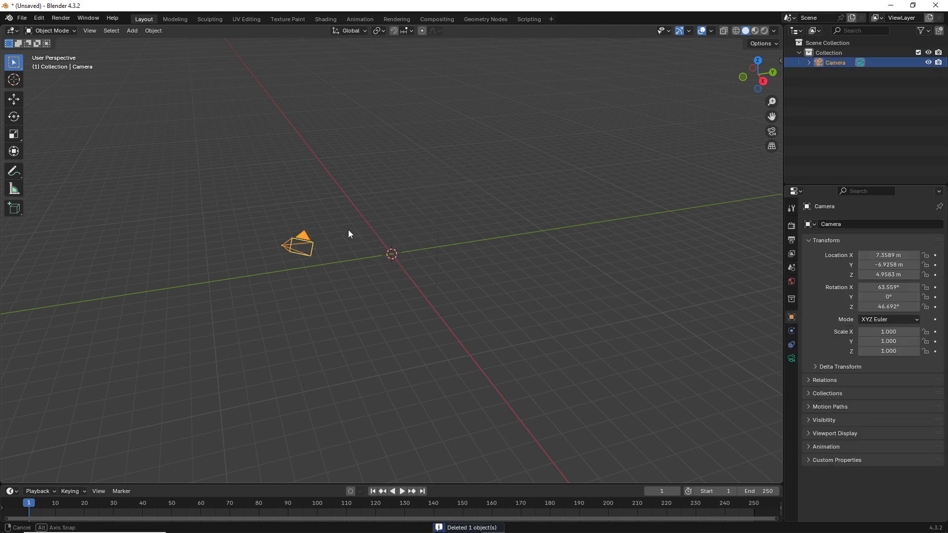
{"action": "middle_click_drag", "start_coordinate": [348, 230], "coordinate": [383, 231]}
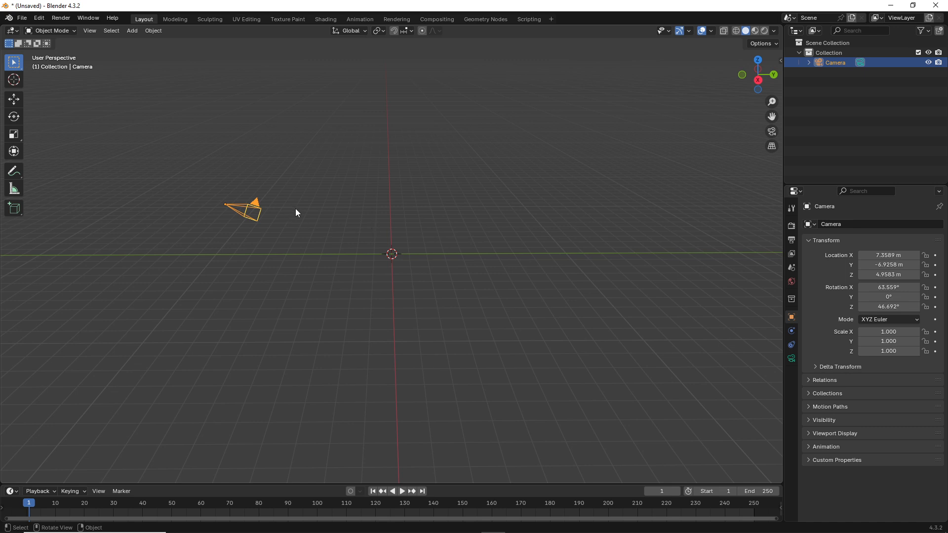
{"action": "middle_click_drag", "start_coordinate": [296, 213], "coordinate": [373, 203]}
{"action": "key", "text": "shift+a"}
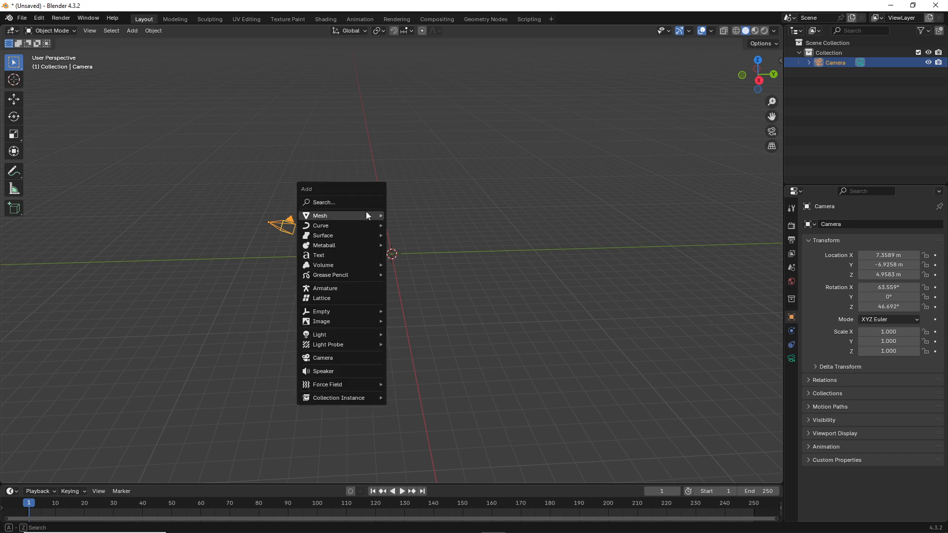
{"action": "mouse_move", "coordinate": [368, 215]}
{"action": "left_click", "coordinate": [411, 249]}
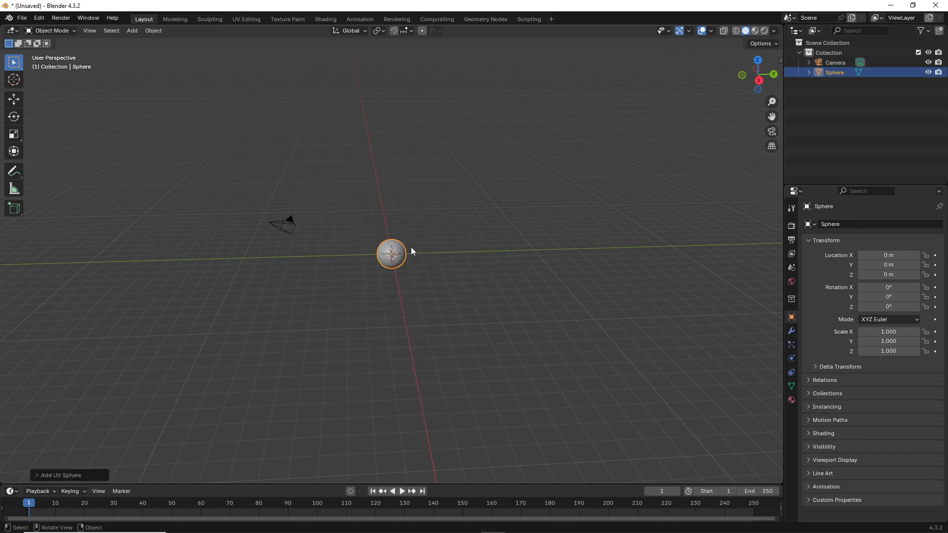
{"action": "scroll", "coordinate": [397, 252], "scroll_direction": "up", "scroll_amount": 13}
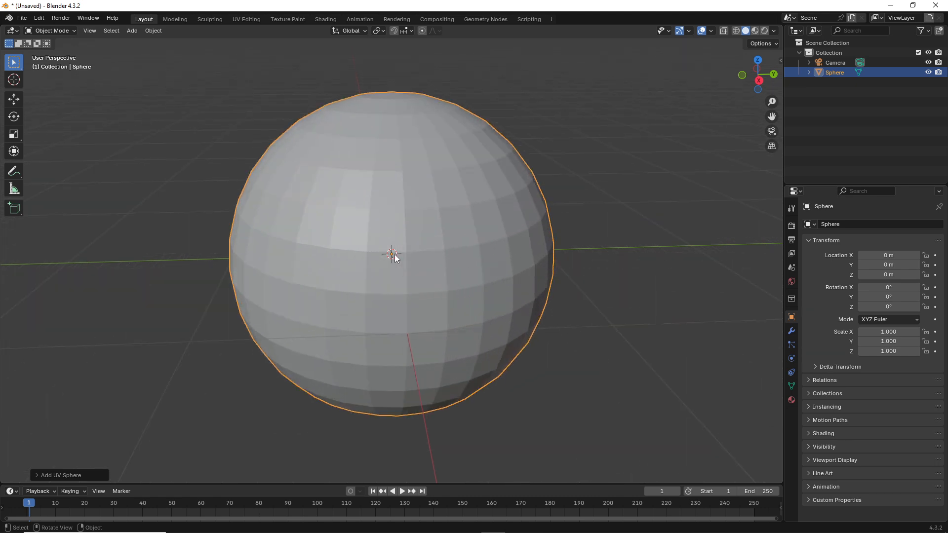
Step: View the sphere from the right in orthographic, turn on X-ray, and enter Edit Mode
{"action": "key", "text": "KP_3"}
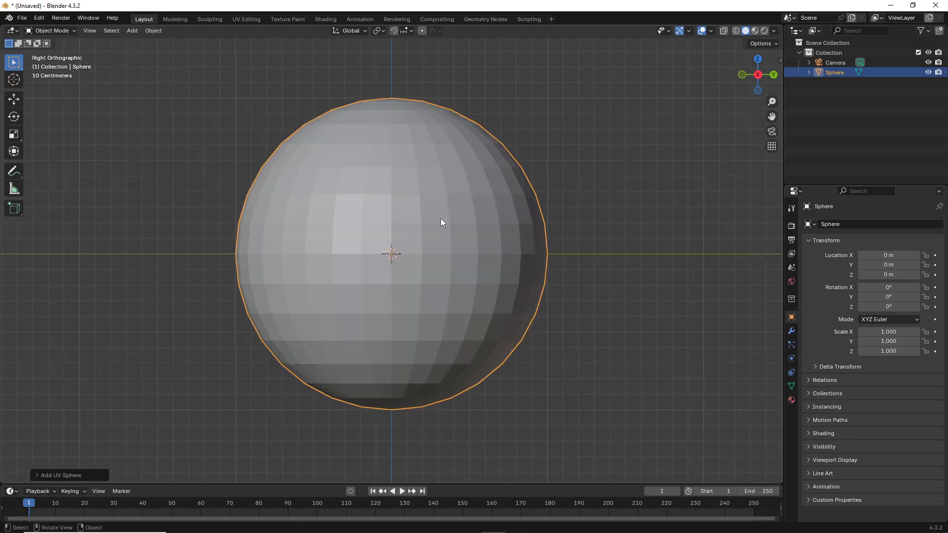
{"action": "left_click", "coordinate": [722, 31]}
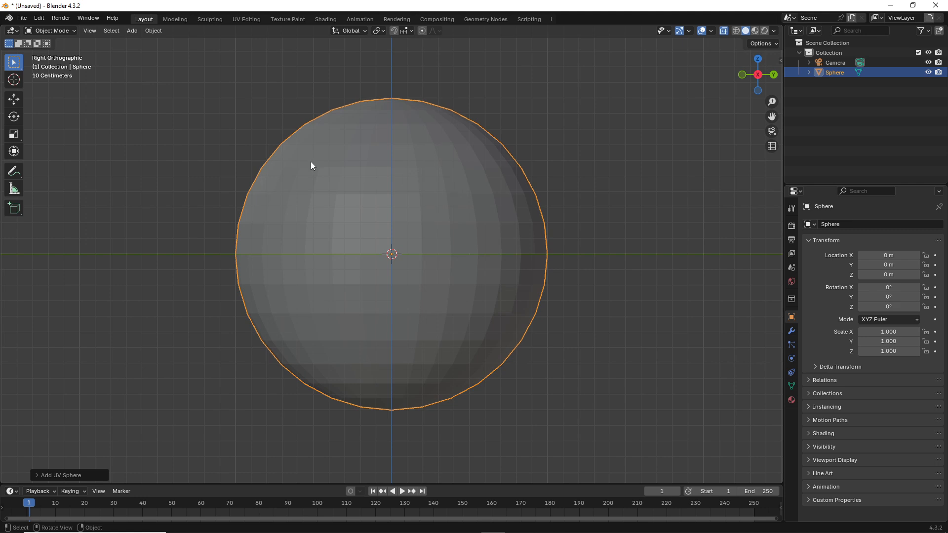
{"action": "left_click", "coordinate": [52, 31]}
{"action": "left_click", "coordinate": [51, 48]}
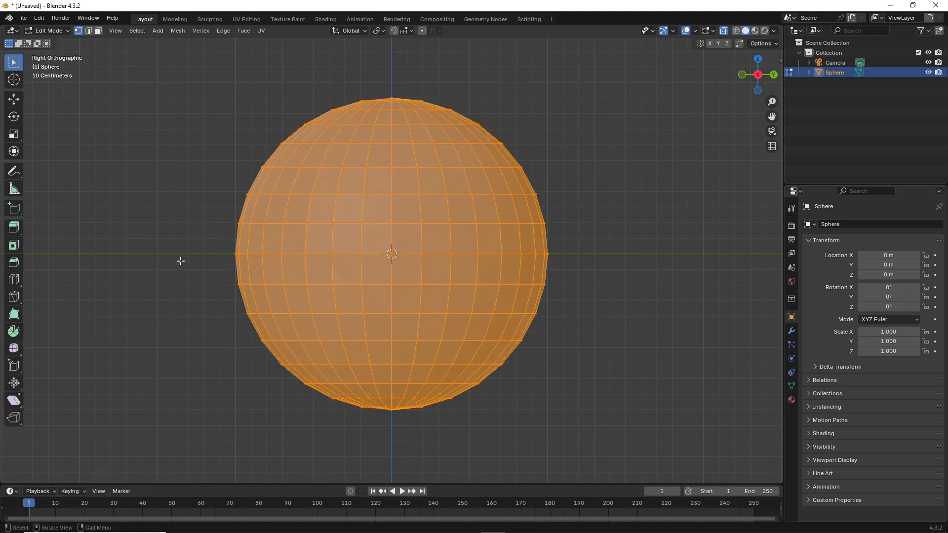
Step: Delete the vertices of the sphere's lower half, keeping the equator ring and the dome above it
{"action": "left_click_drag", "start_coordinate": [181, 260], "coordinate": [656, 432]}
{"action": "key", "text": "x"}
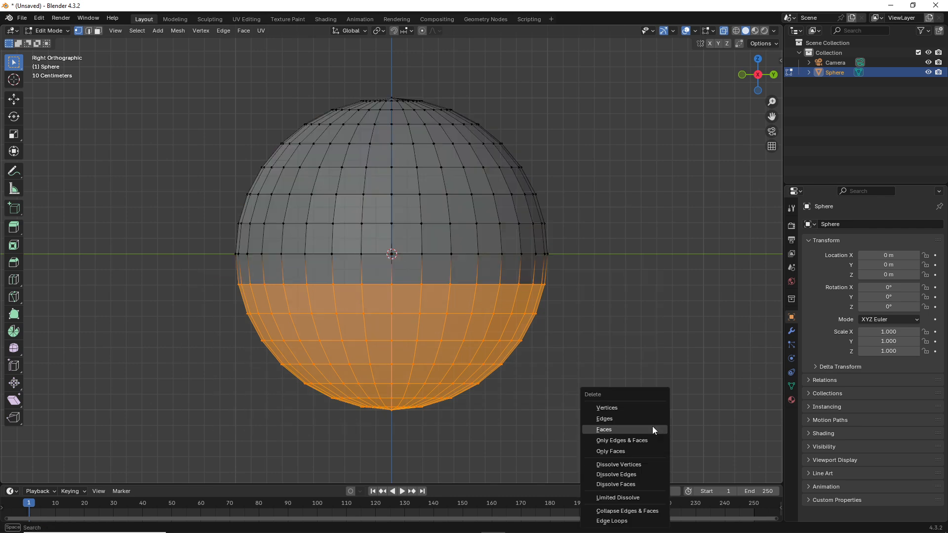
{"action": "left_click", "coordinate": [641, 407]}
{"action": "middle_click_drag", "start_coordinate": [394, 341], "coordinate": [325, 277]}
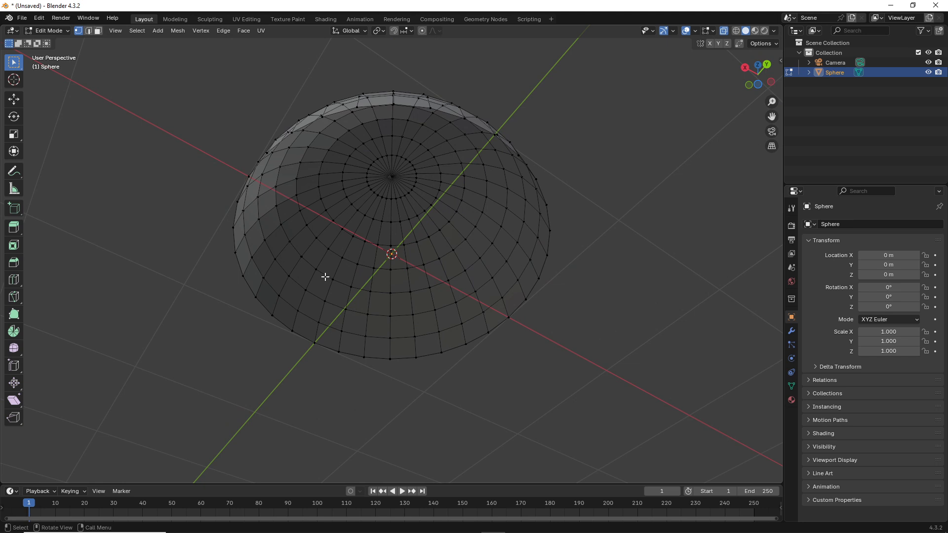
Step: Return to Object Mode and shade the dome smooth
{"action": "key", "text": "Tab"}
{"action": "middle_click_drag", "start_coordinate": [207, 204], "coordinate": [373, 156]}
{"action": "right_click", "coordinate": [371, 157]}
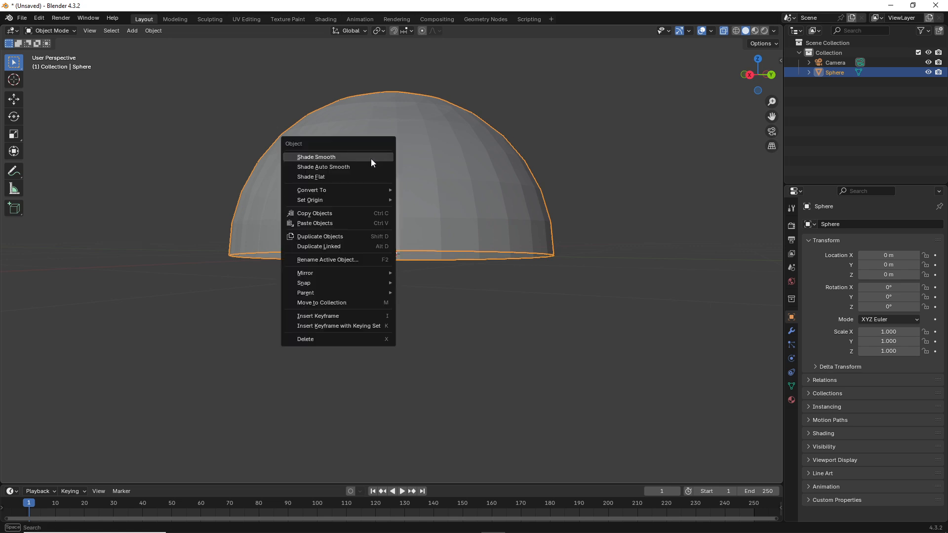
{"action": "left_click", "coordinate": [366, 158]}
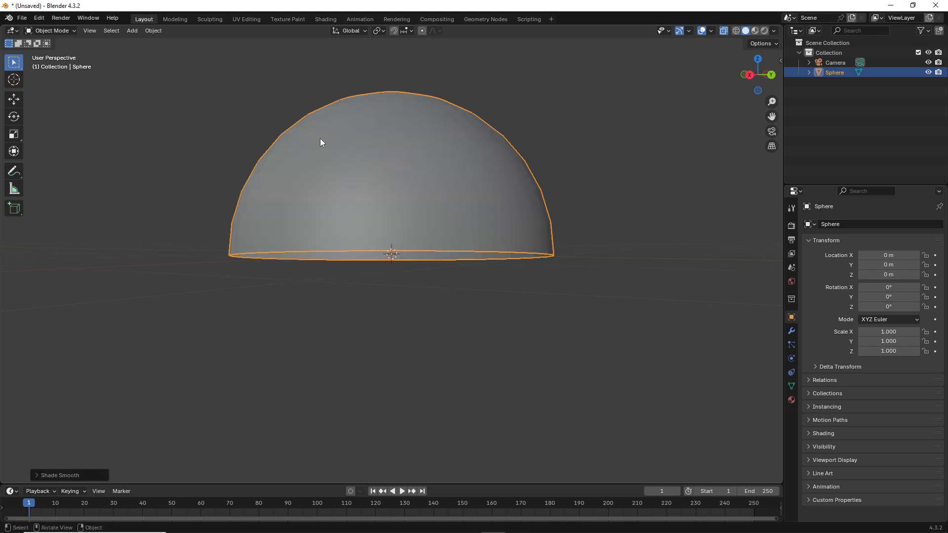
Step: View the dome from the bottom in orthographic
{"action": "left_click", "coordinate": [89, 31]}
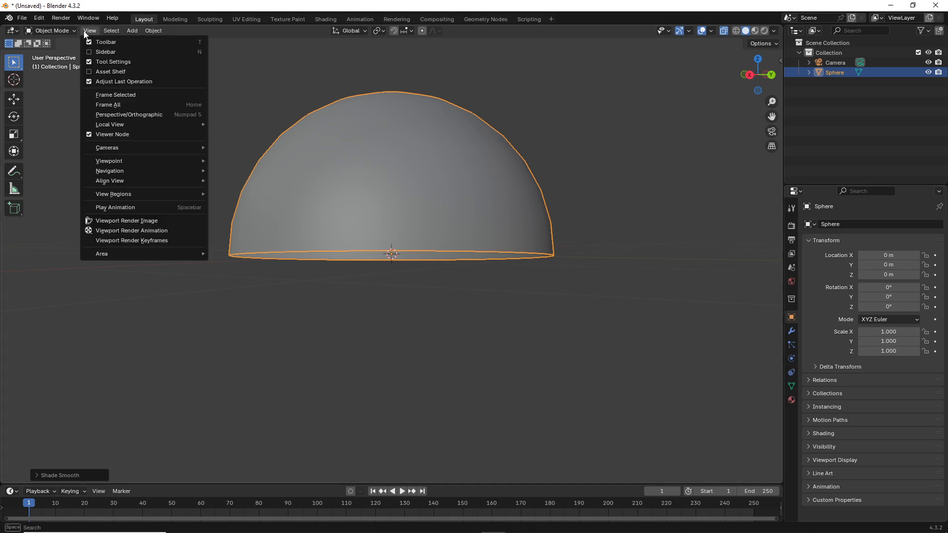
{"action": "mouse_move", "coordinate": [119, 163]}
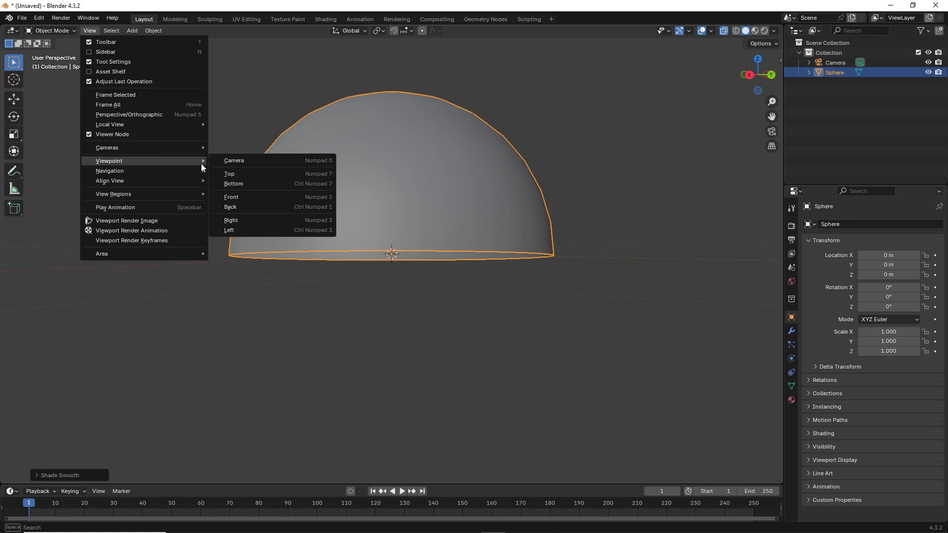
{"action": "left_click", "coordinate": [224, 181]}
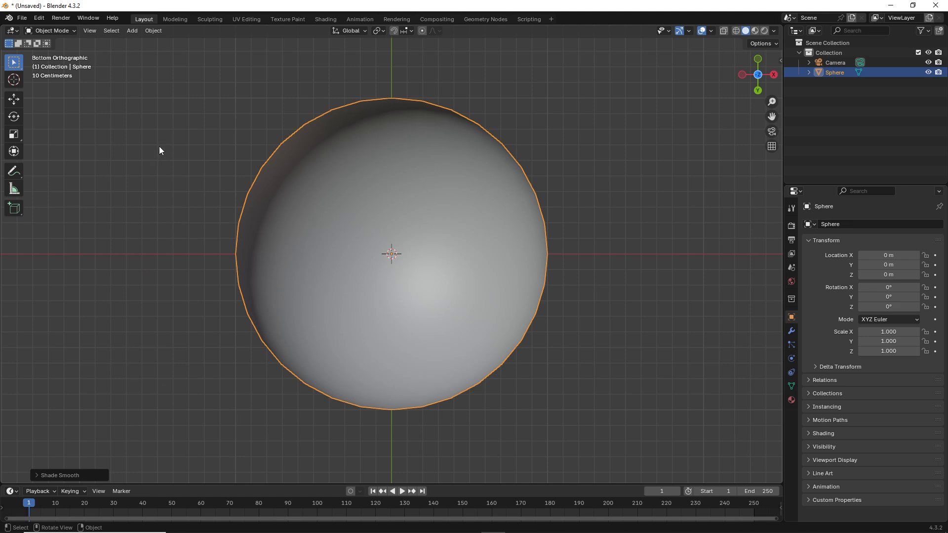
{"action": "scroll", "coordinate": [213, 207], "scroll_direction": "up", "scroll_amount": 1}
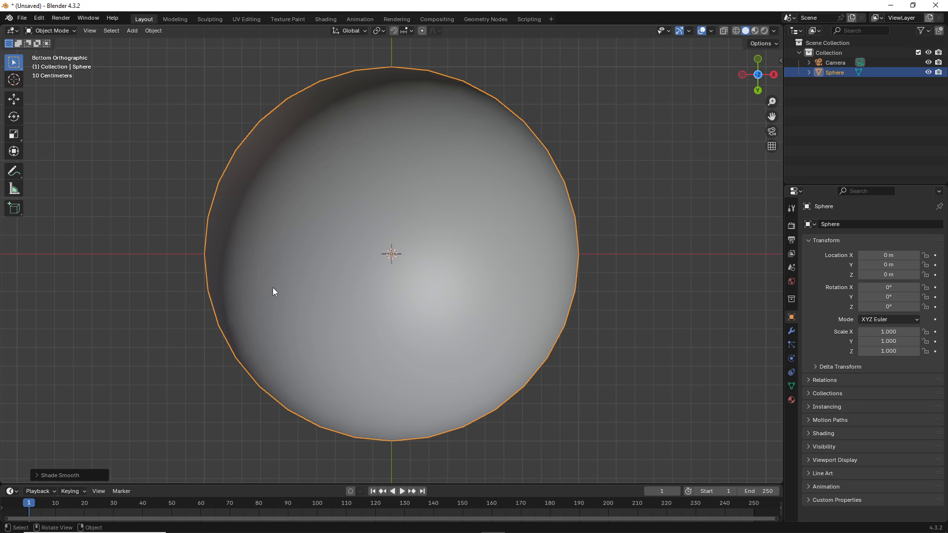
Step: Switch to the Shading workspace and create a new material for the dome
{"action": "left_click", "coordinate": [322, 18]}
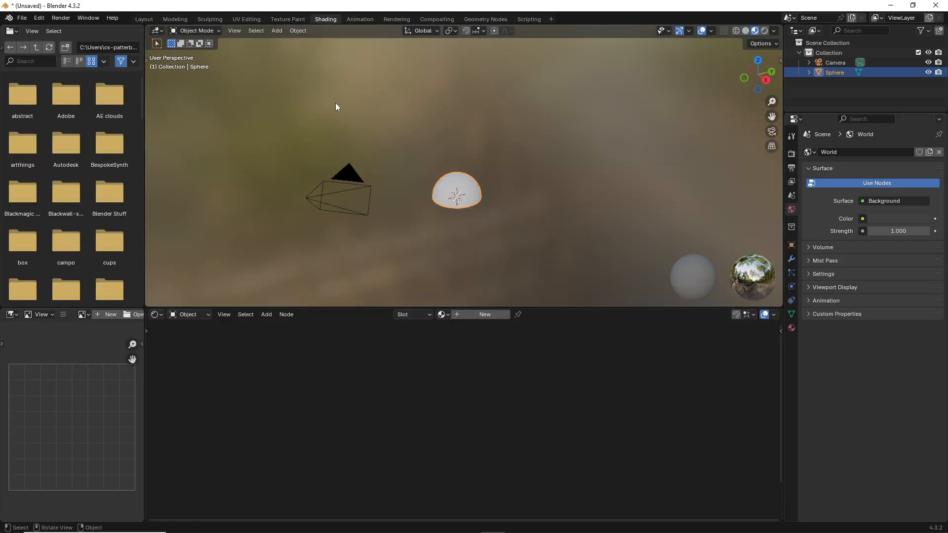
{"action": "left_click", "coordinate": [476, 314]}
{"action": "scroll", "coordinate": [458, 227], "scroll_direction": "up", "scroll_amount": 5}
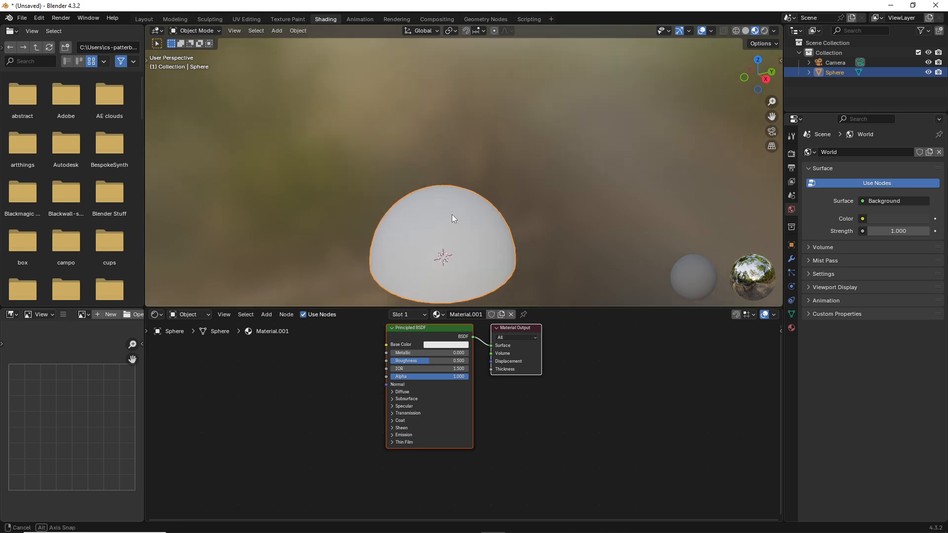
{"action": "middle_click_drag", "start_coordinate": [451, 215], "coordinate": [424, 209]}
Step: Add an Image Texture node beside the Principled BSDF in the dome's material
{"action": "key", "text": "shift+a"}
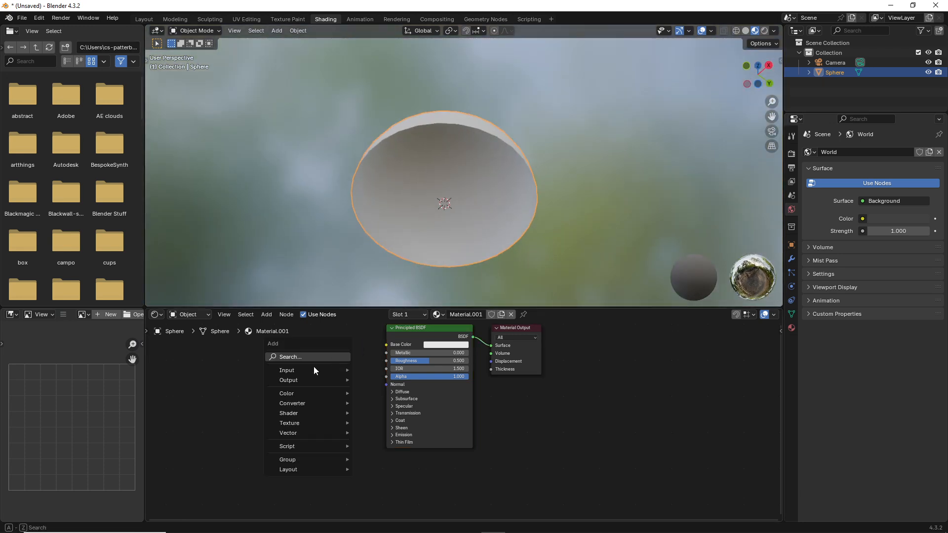
{"action": "mouse_move", "coordinate": [302, 410]}
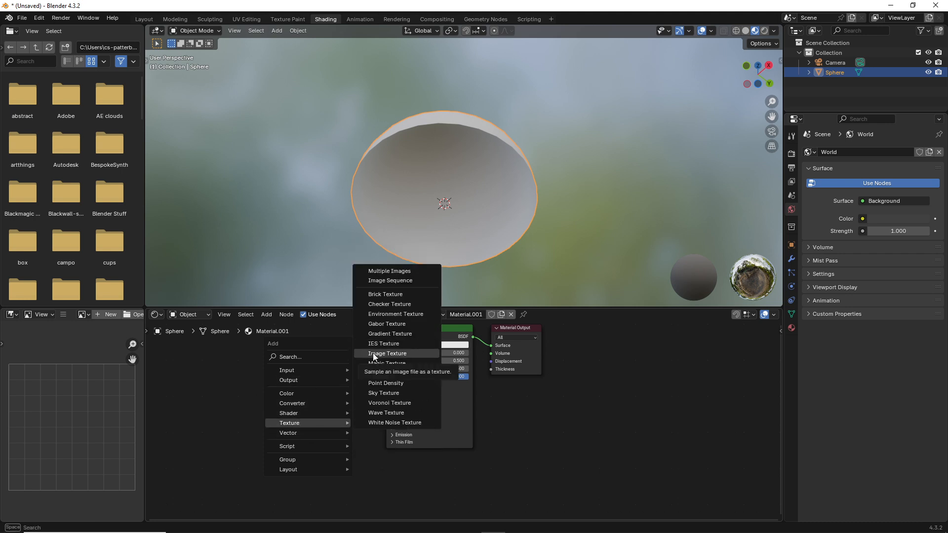
{"action": "left_click", "coordinate": [390, 353]}
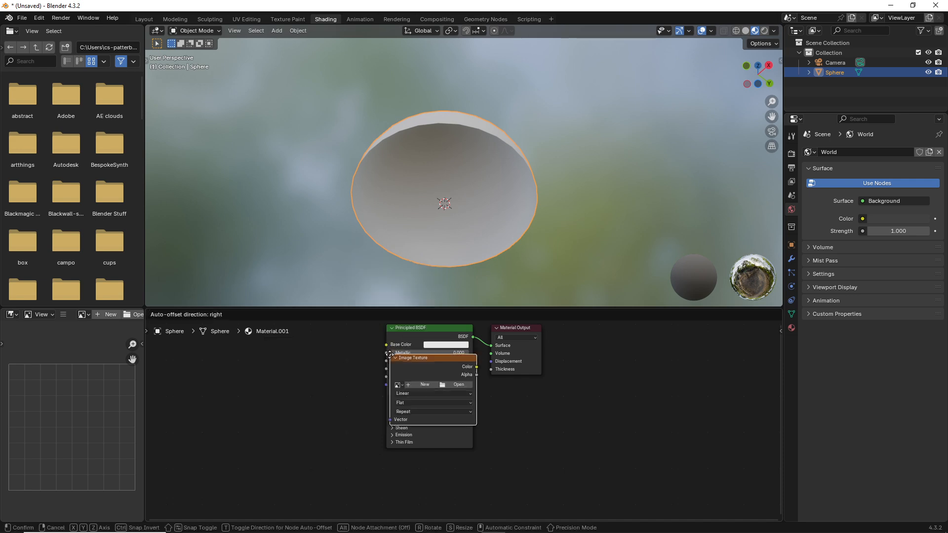
{"action": "left_click", "coordinate": [289, 365]}
Step: Load testRender0001-0250.mp4 from the immersive1 folder into the Image Texture node
{"action": "left_click", "coordinate": [337, 389]}
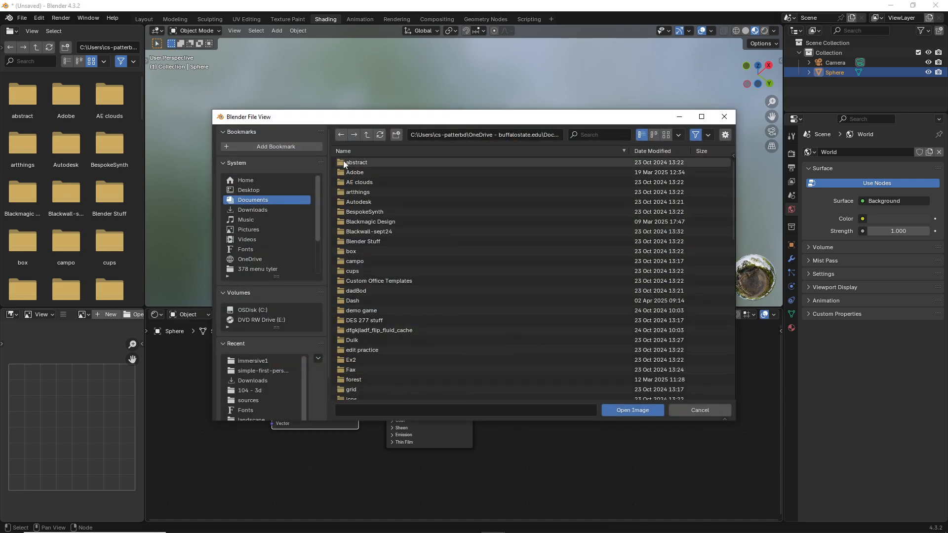
{"action": "left_click", "coordinate": [247, 361]}
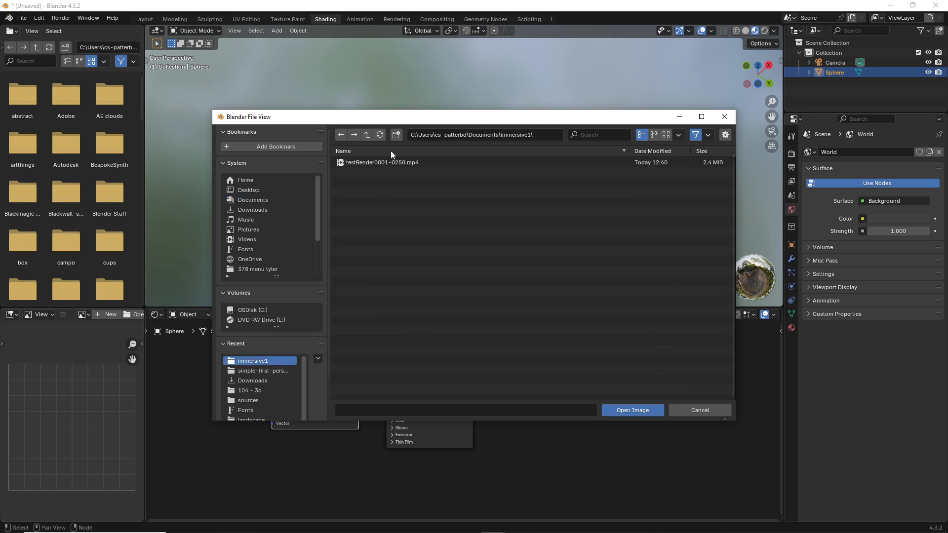
{"action": "left_click", "coordinate": [386, 163]}
{"action": "left_click", "coordinate": [627, 410]}
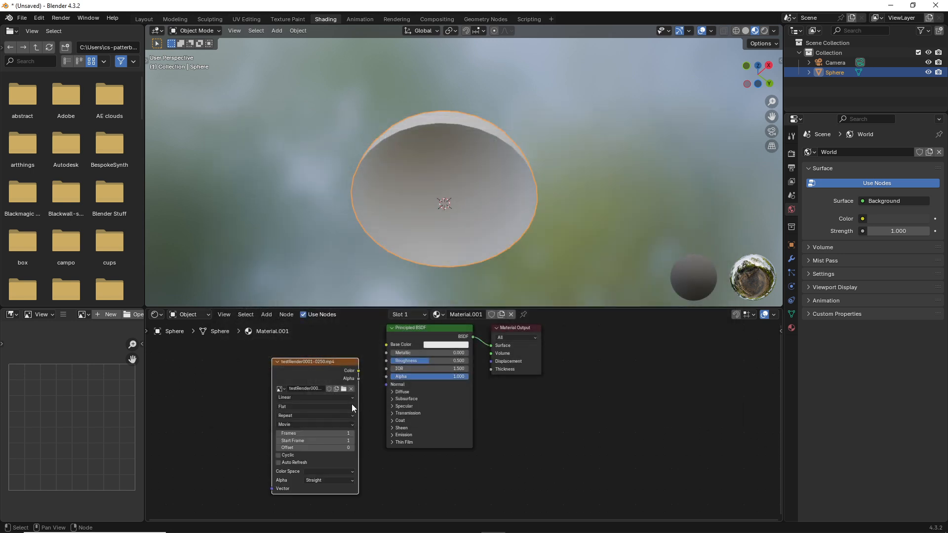
Step: Match the movie texture's frame count to the clip's full length of 250 frames
{"action": "scroll", "coordinate": [351, 403], "scroll_direction": "up", "scroll_amount": 3}
{"action": "middle_click_drag", "start_coordinate": [314, 464], "coordinate": [378, 419]}
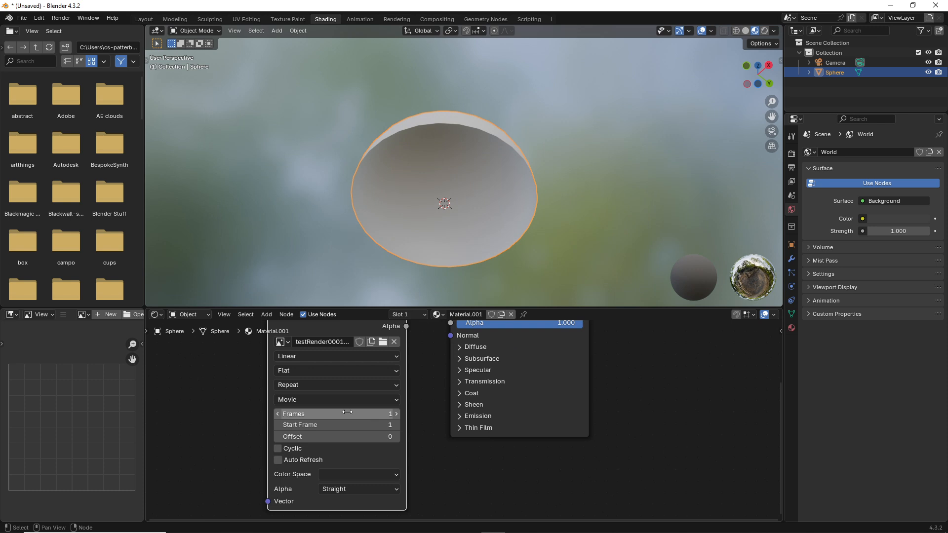
{"action": "scroll", "coordinate": [329, 417], "scroll_direction": "down", "scroll_amount": 1}
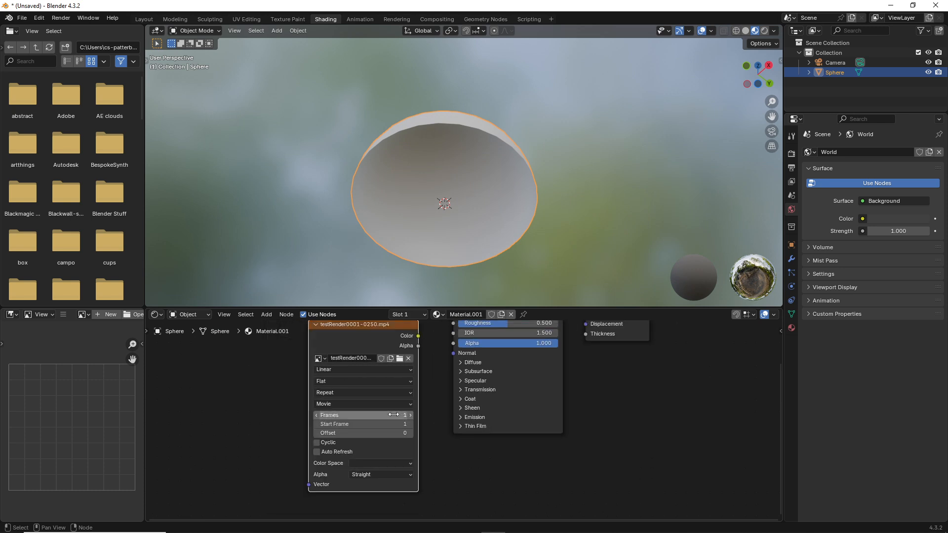
{"action": "left_click", "coordinate": [780, 331]}
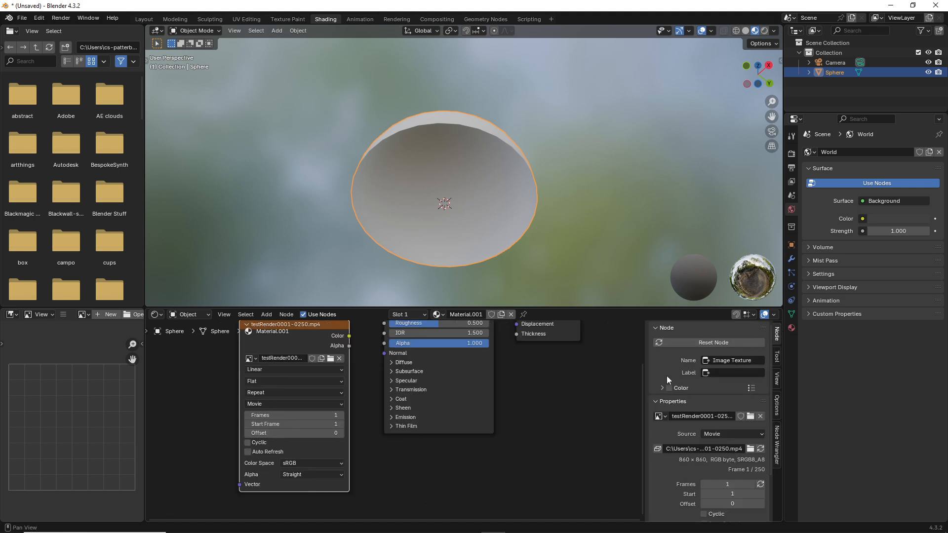
{"action": "scroll", "coordinate": [704, 373], "scroll_direction": "down", "scroll_amount": 3}
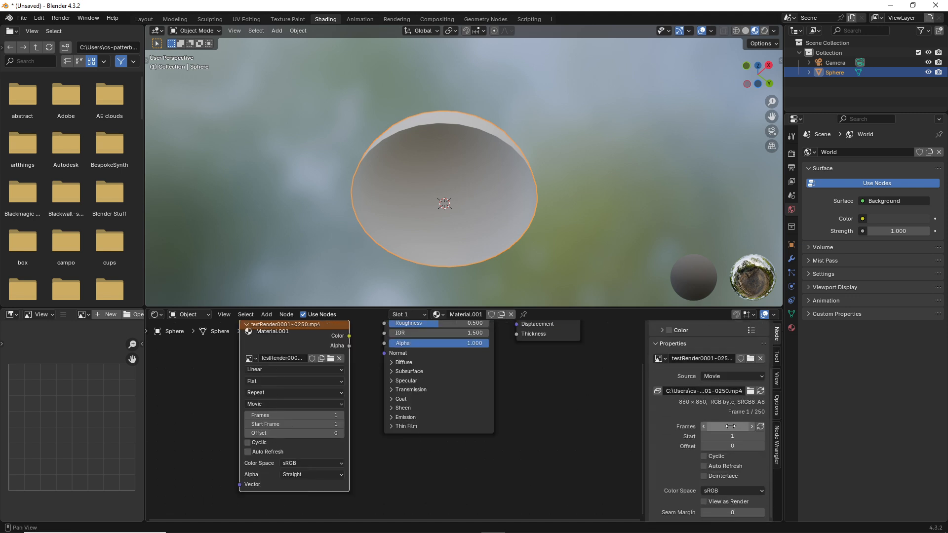
{"action": "left_click", "coordinate": [760, 427]}
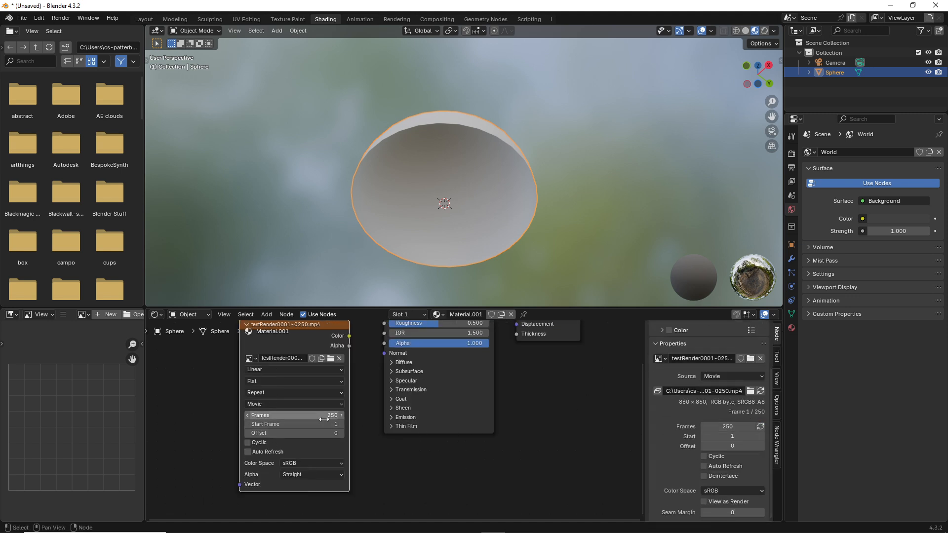
Step: Connect the movie texture's Color output to the Principled BSDF's Emission Color and set the Emission Strength to 1
{"action": "middle_click_drag", "start_coordinate": [430, 428], "coordinate": [461, 454]}
{"action": "scroll", "coordinate": [422, 428], "scroll_direction": "up", "scroll_amount": 1}
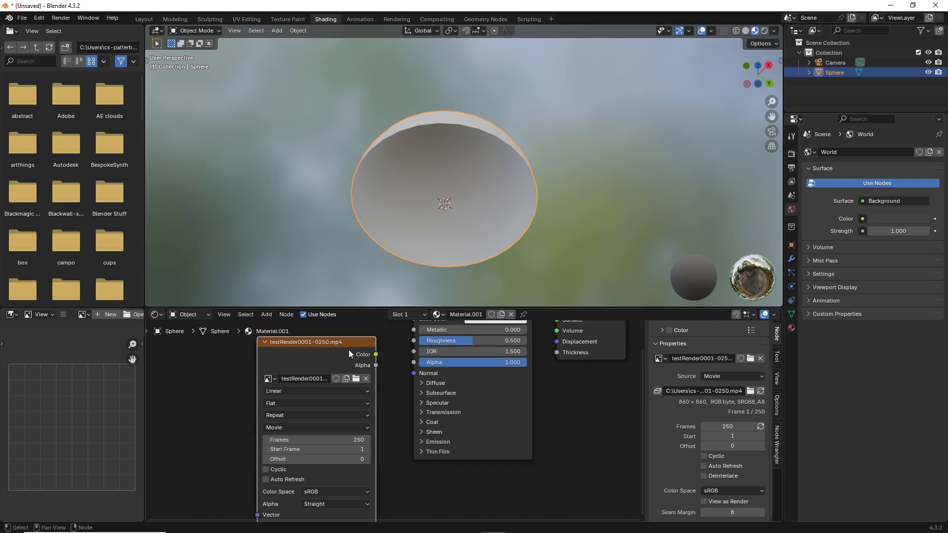
{"action": "left_click_drag", "start_coordinate": [348, 350], "coordinate": [288, 358]}
{"action": "scroll", "coordinate": [370, 384], "scroll_direction": "down", "scroll_amount": 1}
{"action": "left_click", "coordinate": [421, 441]}
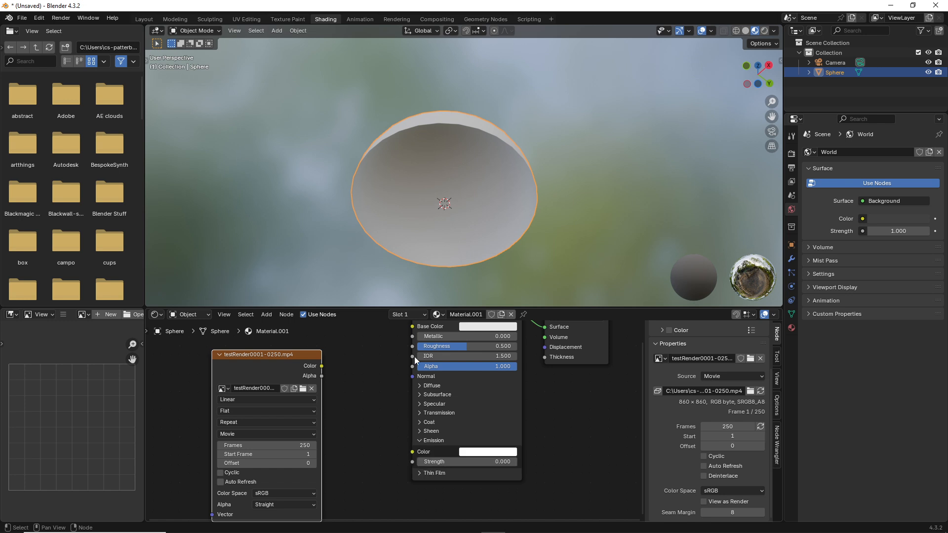
{"action": "left_click_drag", "start_coordinate": [321, 366], "coordinate": [327, 367]}
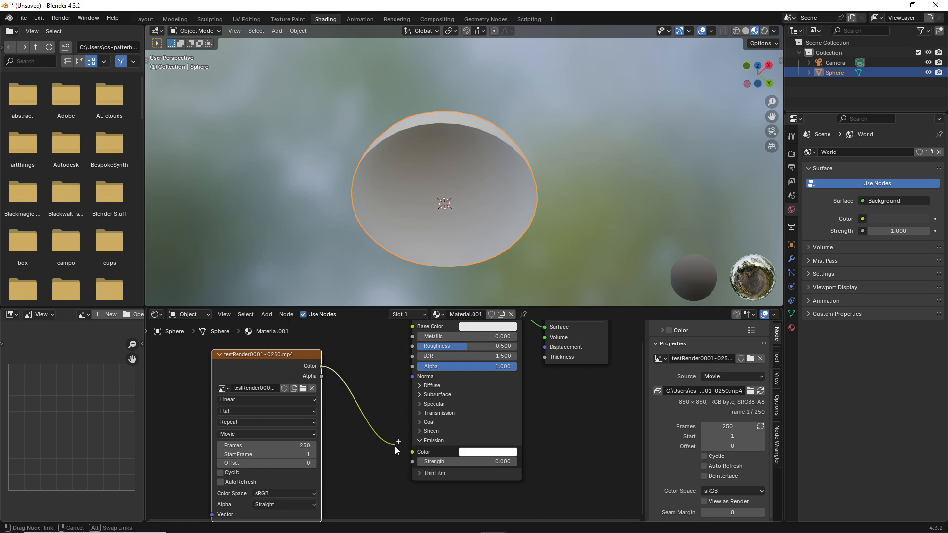
{"action": "left_click_drag", "start_coordinate": [394, 446], "coordinate": [405, 456]}
{"action": "left_click", "coordinate": [454, 461]}
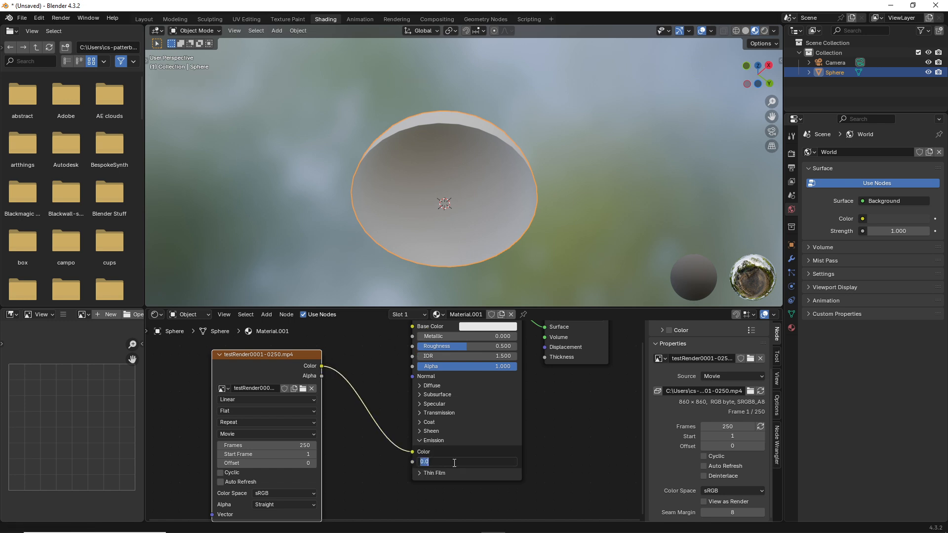
{"action": "type", "text": "1"}
{"action": "key", "text": "Return"}
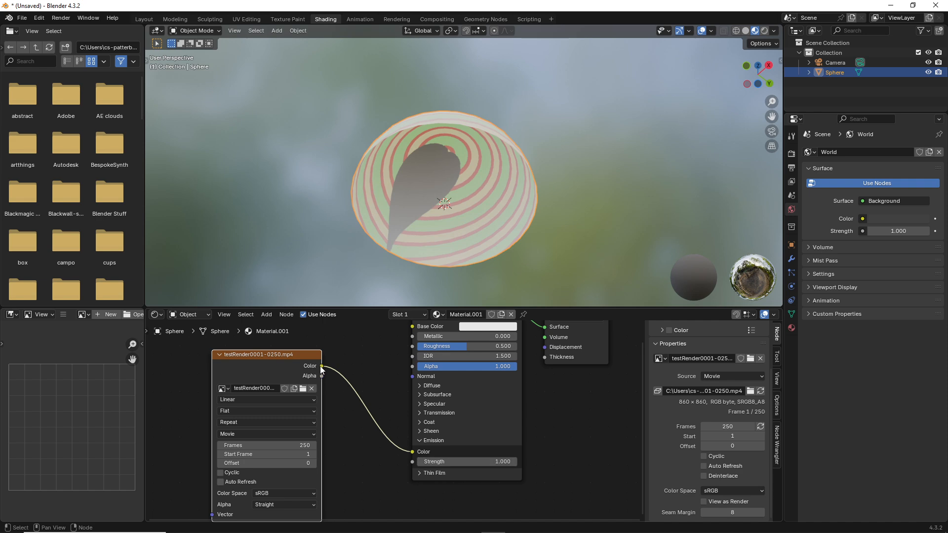
Step: Connect the movie texture's Color output to the Base Color as well and set the Roughness to 1
{"action": "left_click_drag", "start_coordinate": [320, 366], "coordinate": [494, 390]}
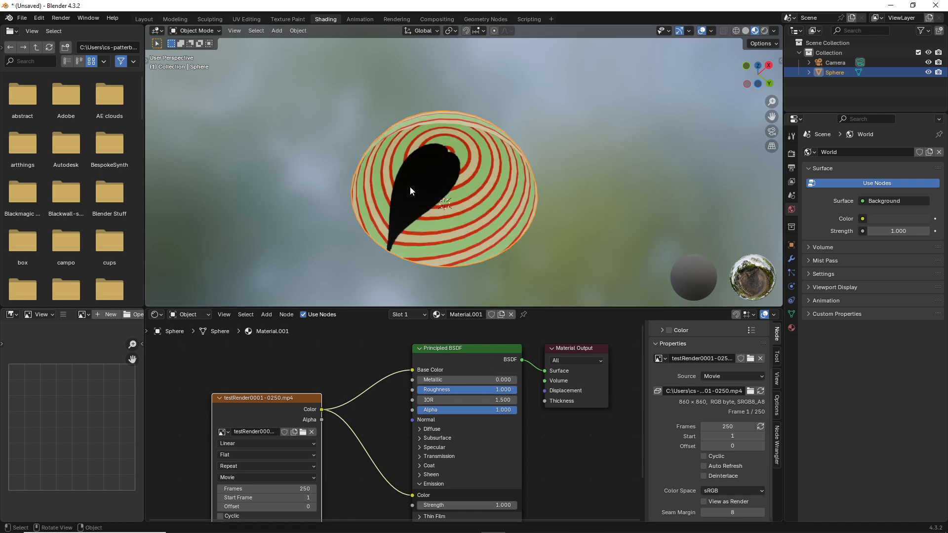
{"action": "middle_click_drag", "start_coordinate": [409, 190], "coordinate": [417, 138]}
{"action": "scroll", "coordinate": [416, 140], "scroll_direction": "up", "scroll_amount": 2}
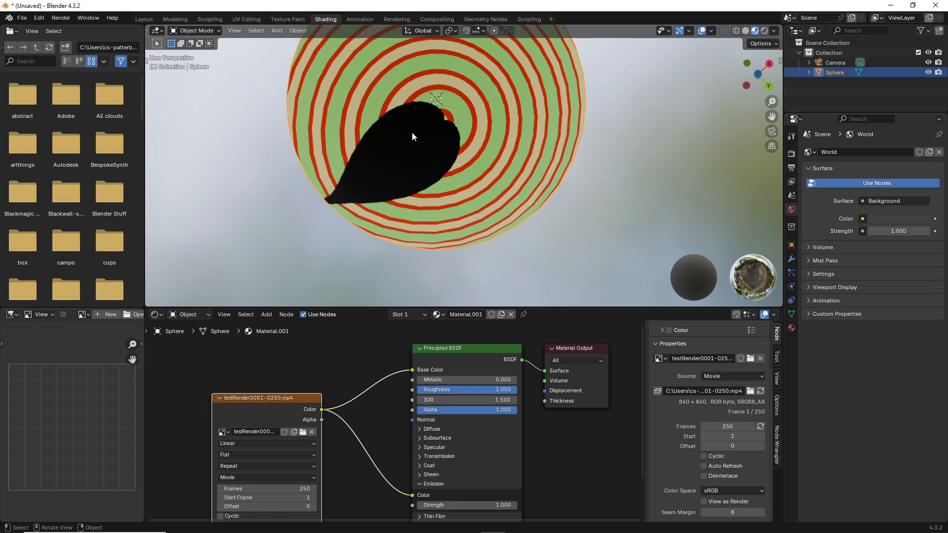
{"action": "middle_click_drag", "start_coordinate": [399, 117], "coordinate": [408, 152], "text": "shift"}
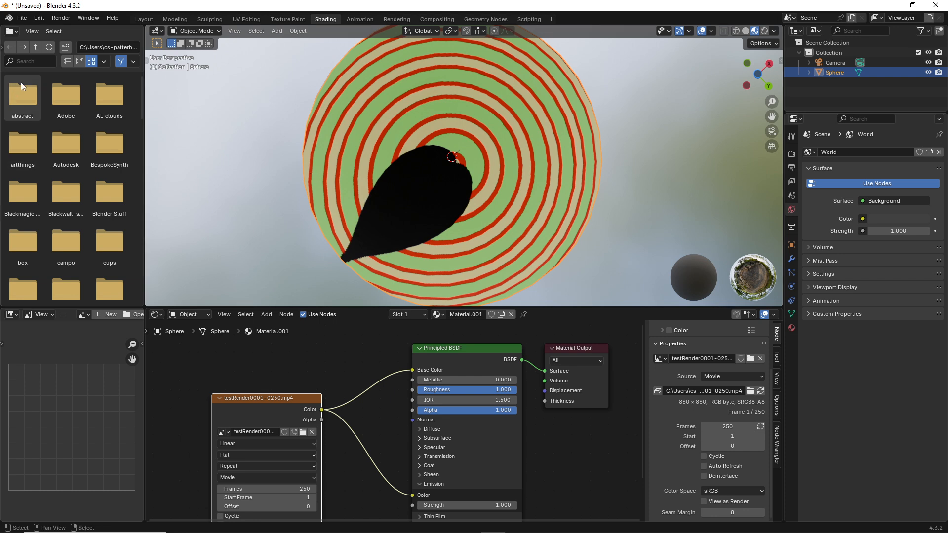
Step: Check how the movie texture maps onto the dome's inside from the bottom orthographic view
{"action": "left_click", "coordinate": [231, 31]}
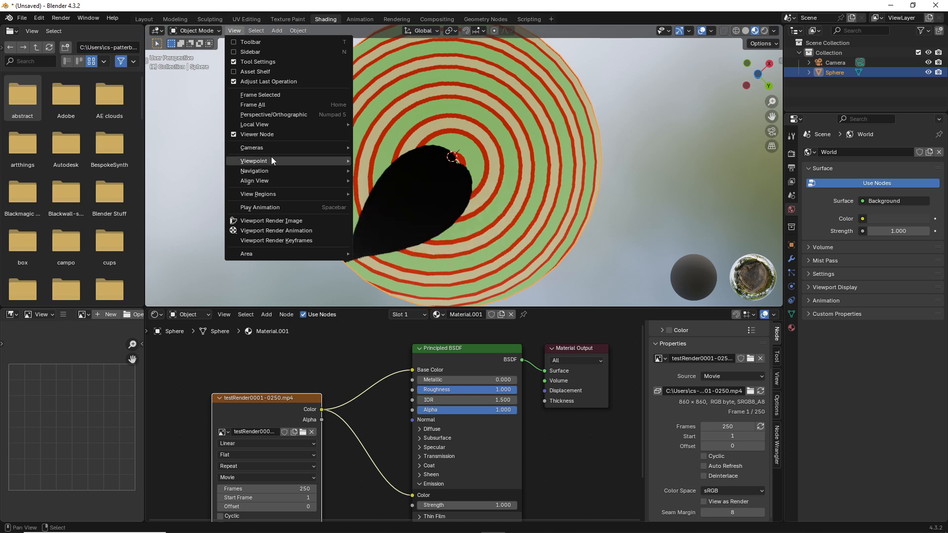
{"action": "mouse_move", "coordinate": [277, 180]}
{"action": "left_click", "coordinate": [383, 184]}
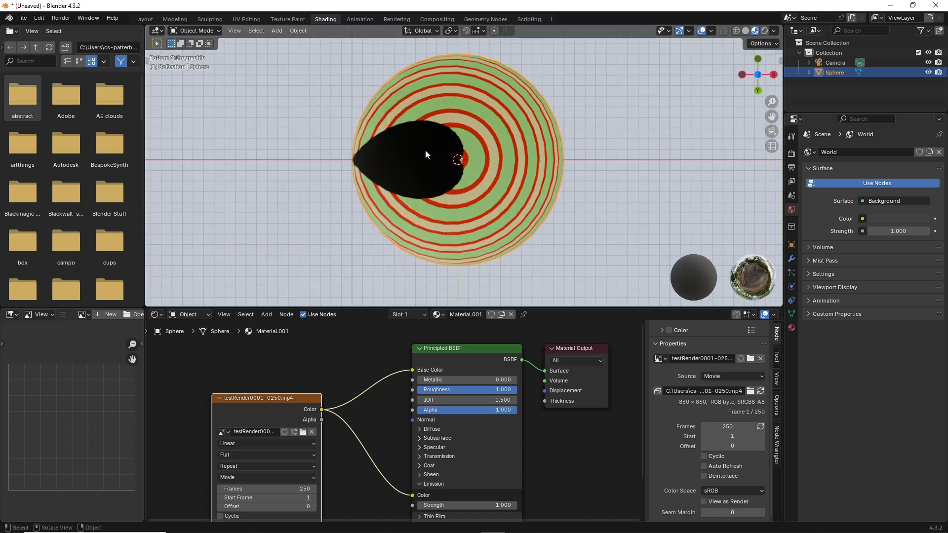
{"action": "scroll", "coordinate": [425, 150], "scroll_direction": "up", "scroll_amount": 1}
{"action": "middle_click_drag", "start_coordinate": [431, 146], "coordinate": [441, 154], "text": "shift"}
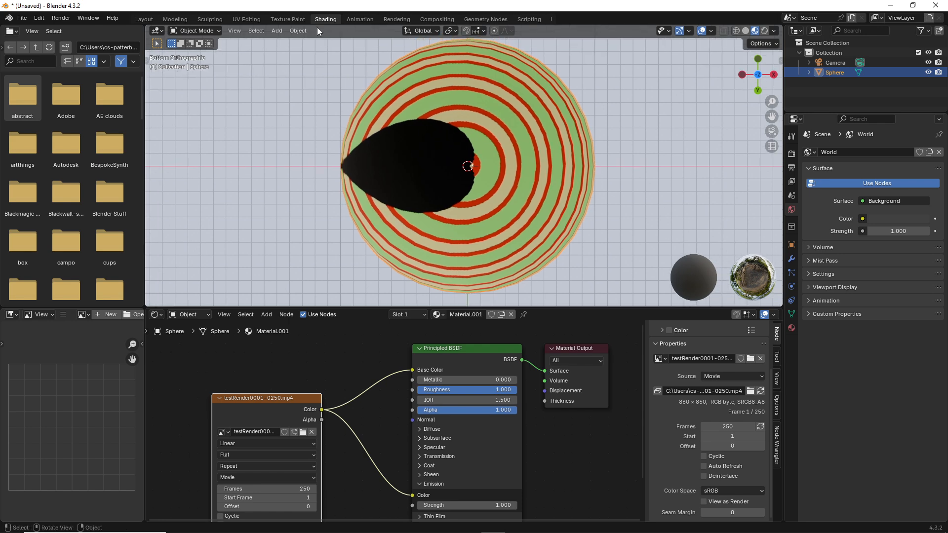
Step: Switch to the UV Editing workspace and view the dome mesh from the bottom in orthographic
{"action": "left_click", "coordinate": [242, 19]}
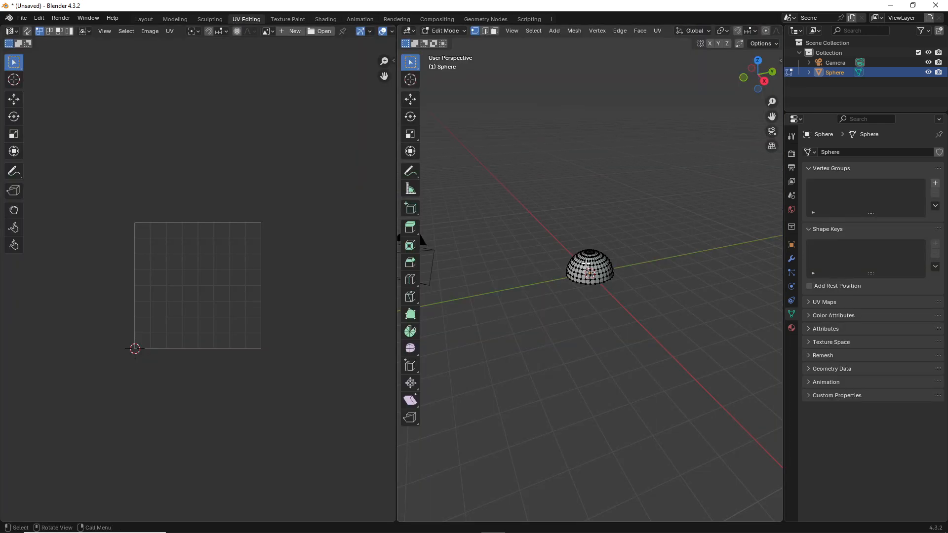
{"action": "left_click", "coordinate": [512, 30]}
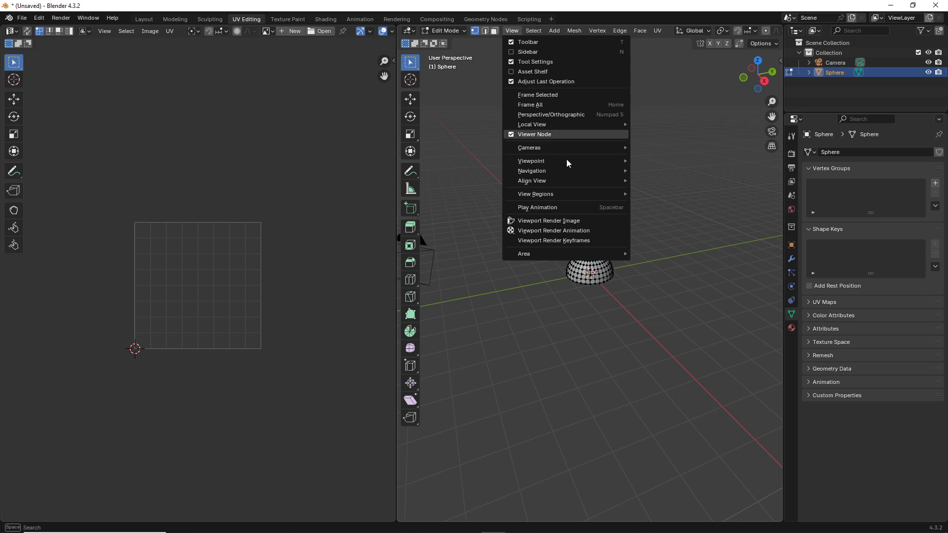
{"action": "mouse_move", "coordinate": [573, 161]}
{"action": "left_click", "coordinate": [641, 184]}
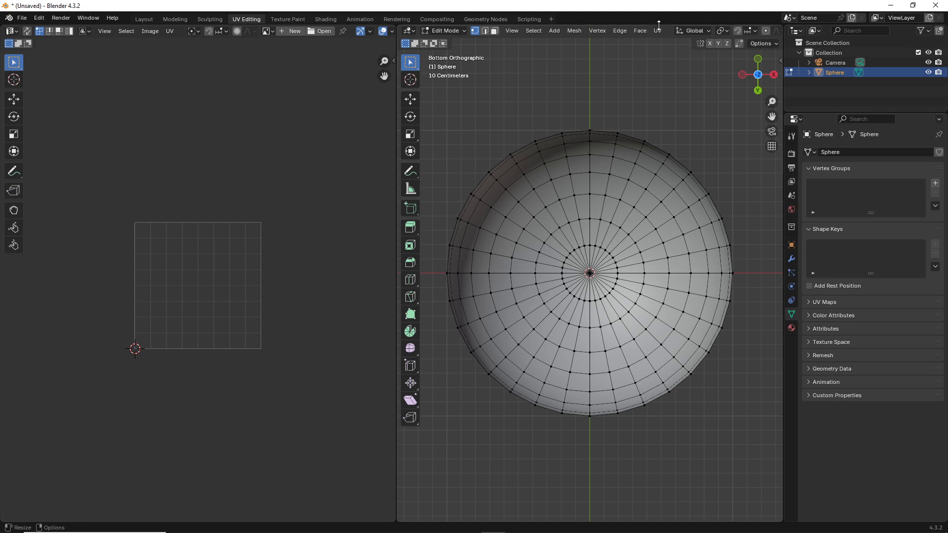
Step: Show the dome in material preview and display testRender0001-0250.mp4 as the image in the UV editor
{"action": "scroll", "coordinate": [681, 31], "scroll_direction": "down", "scroll_amount": 5}
{"action": "left_click", "coordinate": [755, 30]}
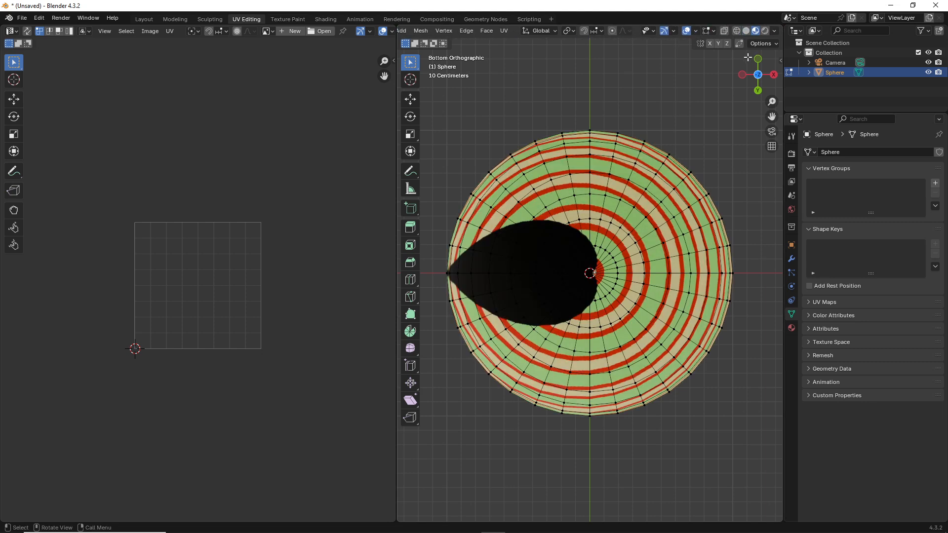
{"action": "left_click", "coordinate": [266, 31]}
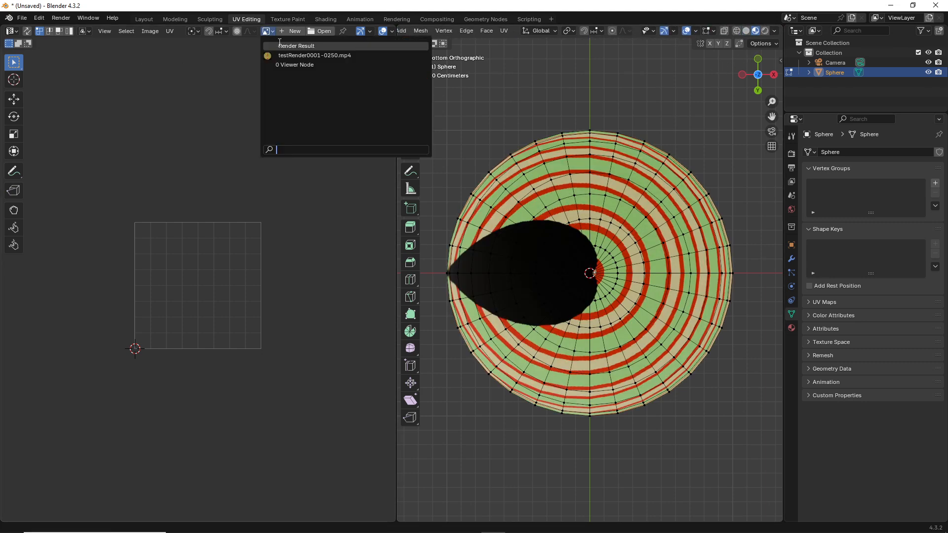
{"action": "left_click", "coordinate": [296, 56]}
{"action": "scroll", "coordinate": [148, 240], "scroll_direction": "down", "scroll_amount": 5}
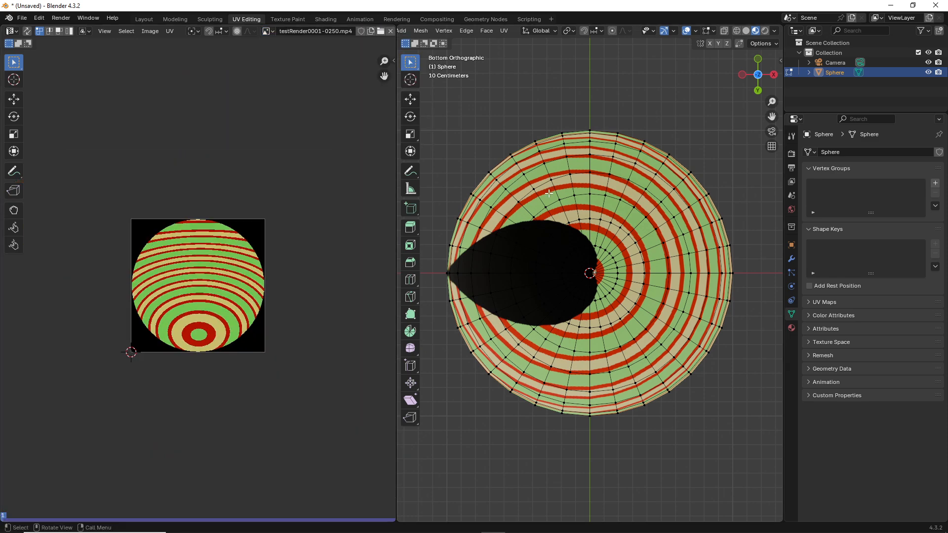
Step: Select the entire dome mesh with all its UVs and unwrap it using Project from View (Bounds)
{"action": "key", "text": "a"}
{"action": "scroll", "coordinate": [195, 260], "scroll_direction": "up", "scroll_amount": 4}
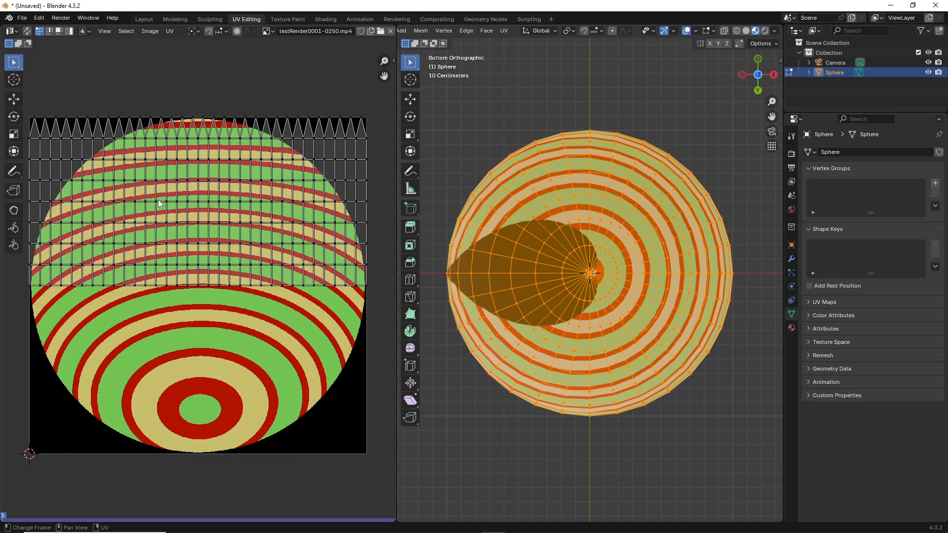
{"action": "key", "text": "a"}
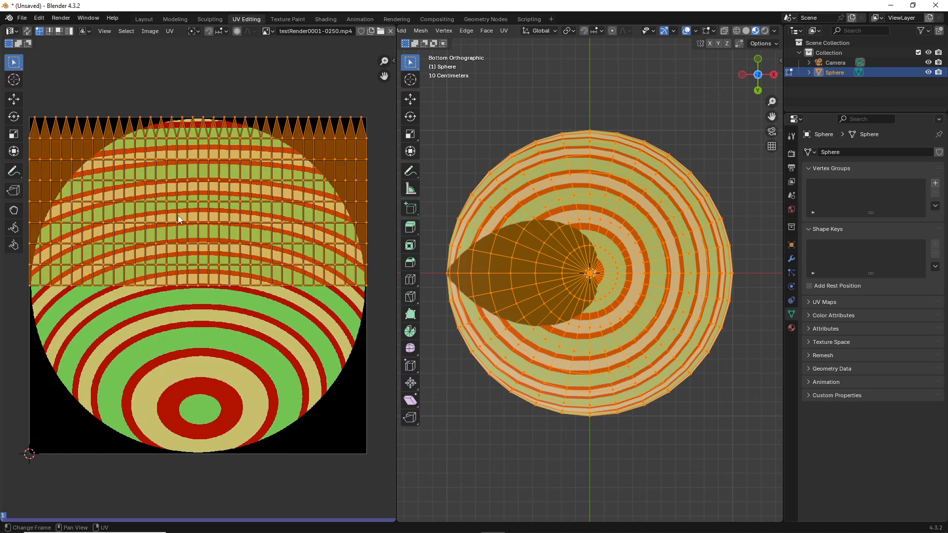
{"action": "key", "text": "g"}
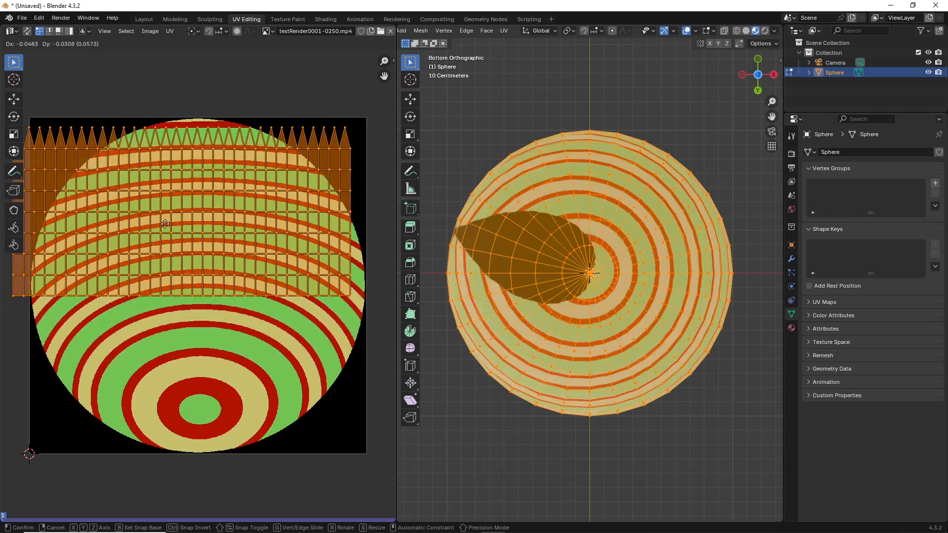
{"action": "left_click", "coordinate": [229, 218]}
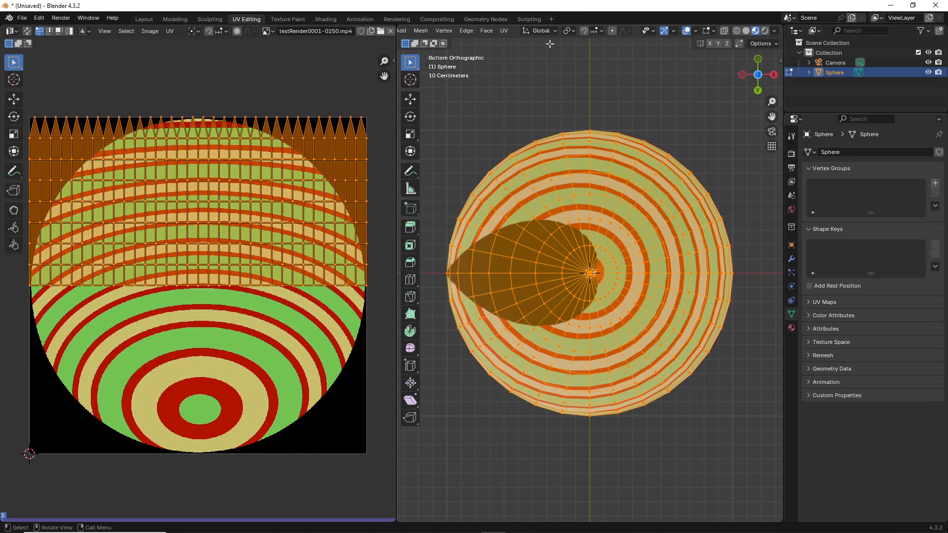
{"action": "left_click", "coordinate": [500, 31]}
{"action": "mouse_move", "coordinate": [521, 43]}
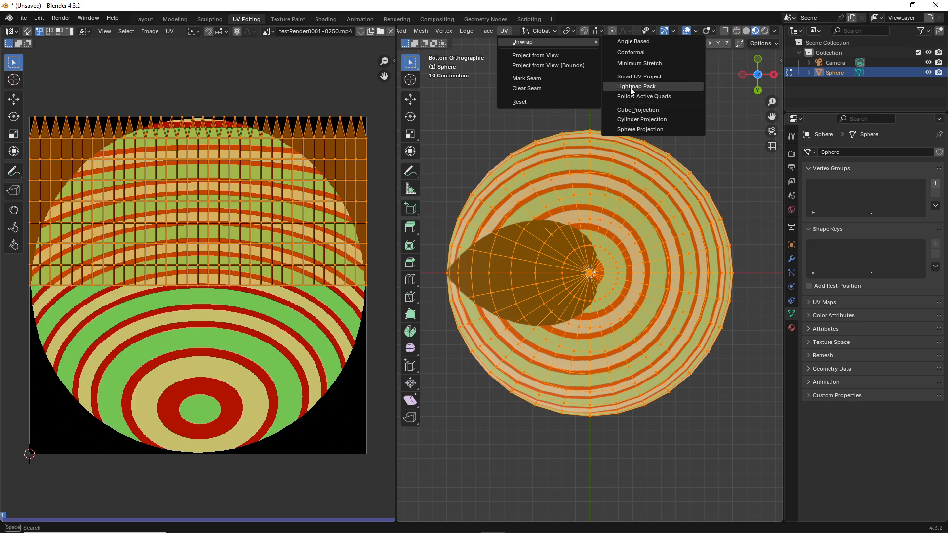
{"action": "left_click", "coordinate": [541, 66]}
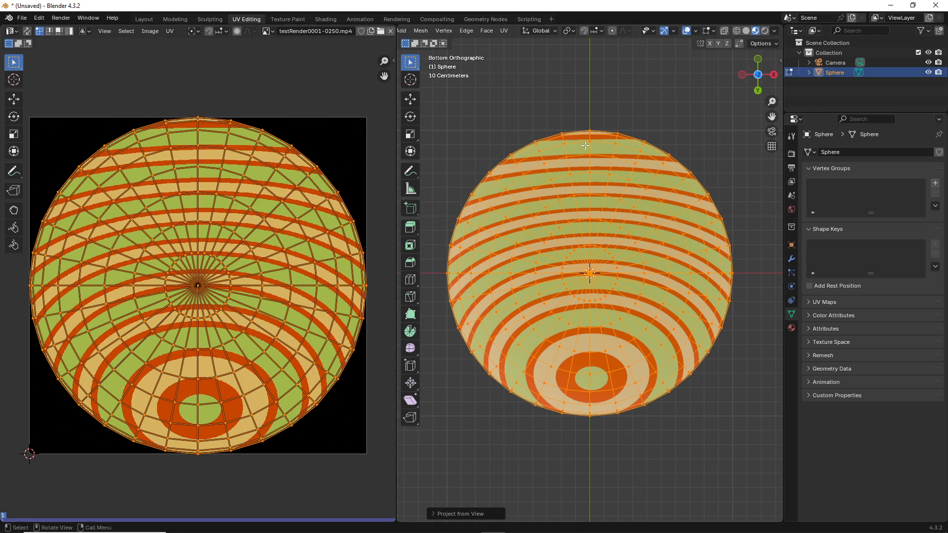
Step: Turn on Auto Refresh for the dome's movie texture node in the Shading workspace
{"action": "left_click", "coordinate": [143, 19]}
{"action": "left_click", "coordinate": [323, 18]}
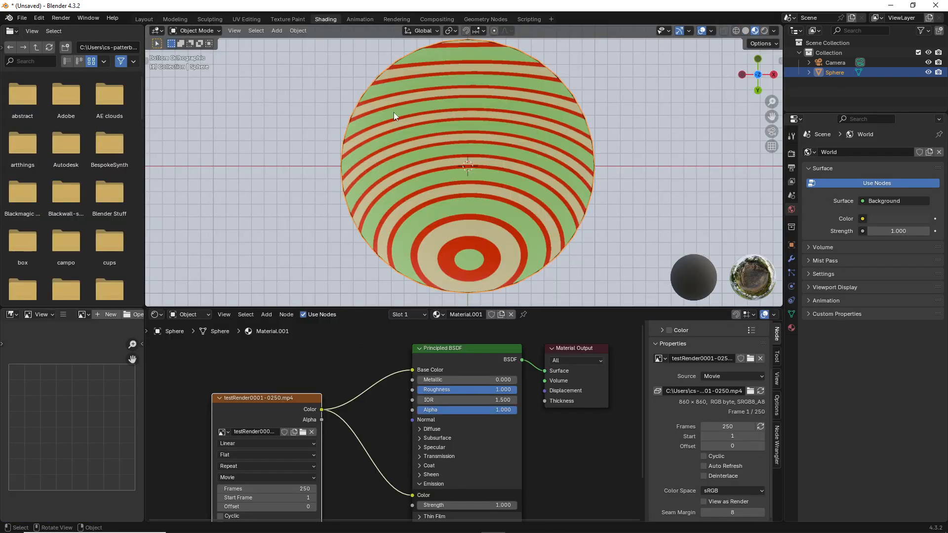
{"action": "middle_click_drag", "start_coordinate": [537, 94], "coordinate": [435, 125]}
{"action": "scroll", "coordinate": [410, 129], "scroll_direction": "up", "scroll_amount": 6}
{"action": "middle_click_drag", "start_coordinate": [237, 517], "coordinate": [246, 456]}
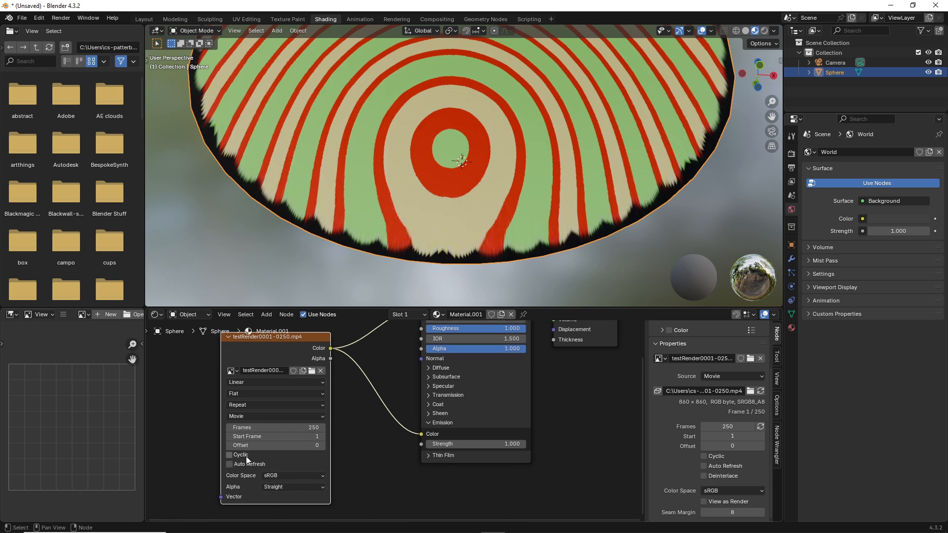
Step: Play the animation and examine how the movie maps onto the dome's interior and around its rim
{"action": "key", "text": "space"}
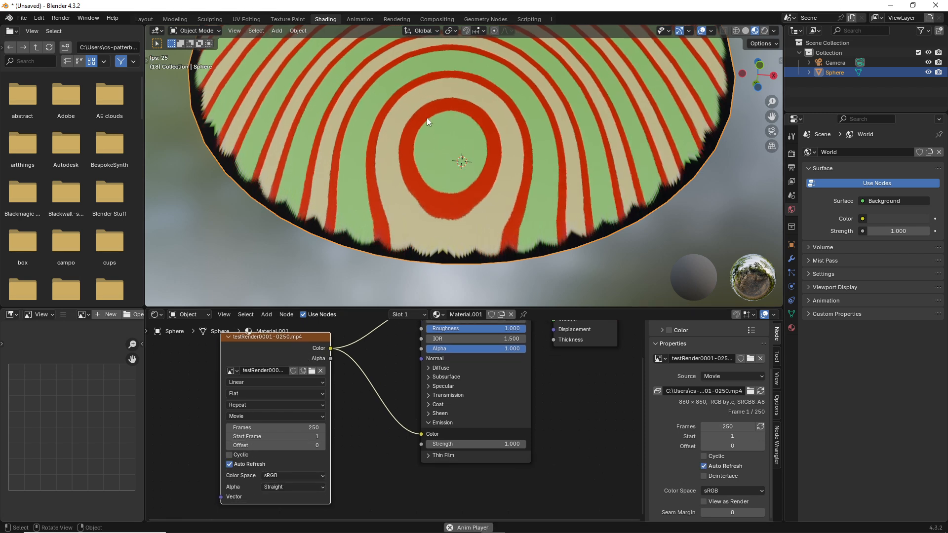
{"action": "scroll", "coordinate": [427, 117], "scroll_direction": "down", "scroll_amount": 3}
{"action": "mouse_move", "coordinate": [425, 114]}
{"action": "middle_mouse_down"}
{"action": "mouse_move", "coordinate": [449, 98]}
{"action": "mouse_move", "coordinate": [526, 119]}
{"action": "mouse_move", "coordinate": [430, 141]}
{"action": "mouse_move", "coordinate": [431, 131]}
{"action": "middle_mouse_up"}
{"action": "scroll", "coordinate": [432, 132], "scroll_direction": "up", "scroll_amount": 4}
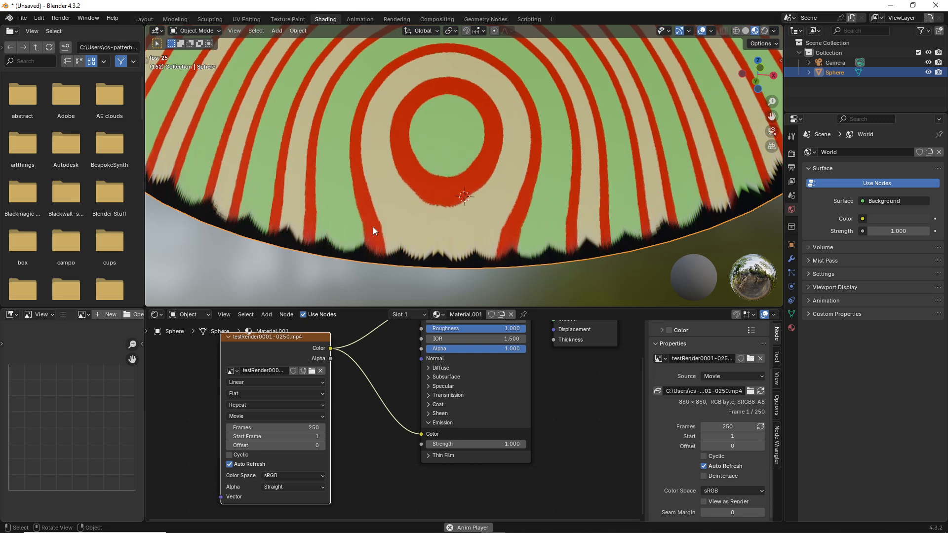
{"action": "scroll", "coordinate": [392, 206], "scroll_direction": "down", "scroll_amount": 4}
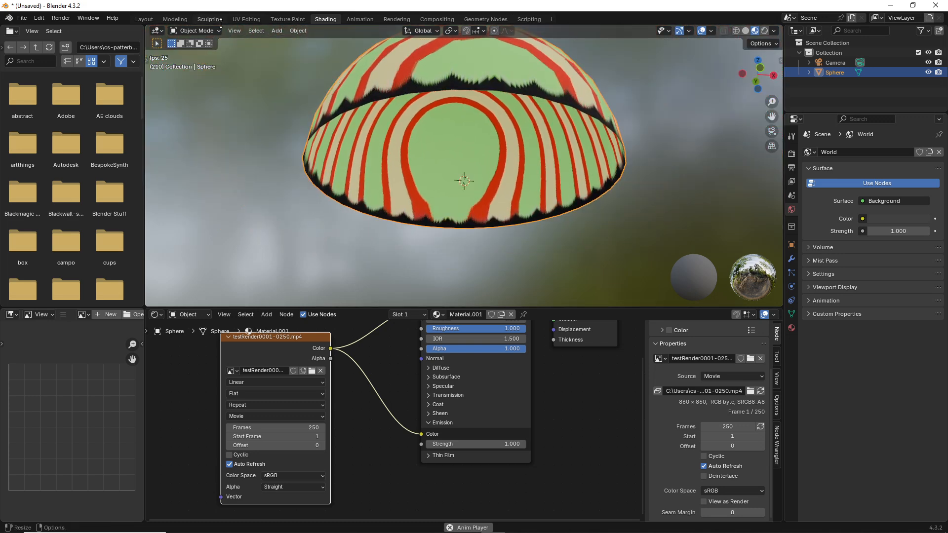
Step: Scale the dome's UVs down slightly in the UV editor so they fit inside the movie's circular image
{"action": "left_click", "coordinate": [246, 18]}
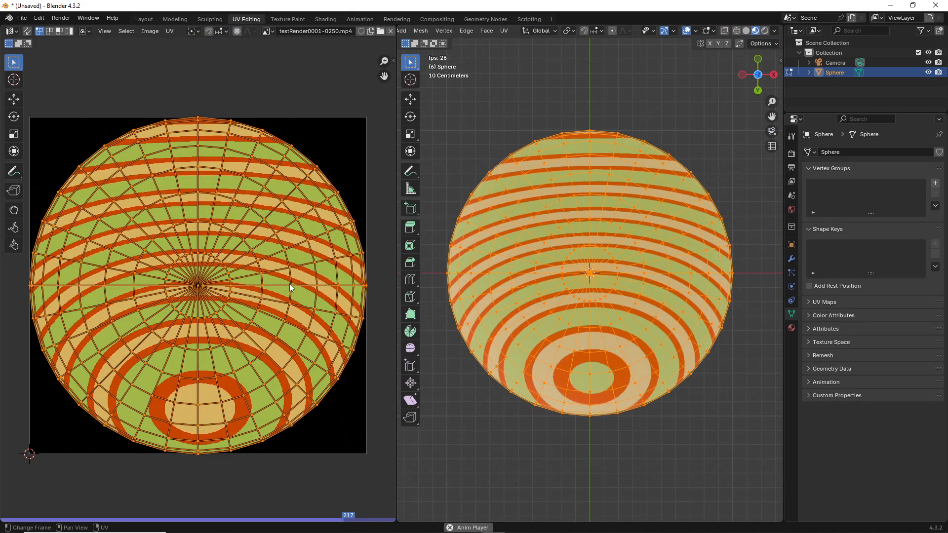
{"action": "key", "text": "s"}
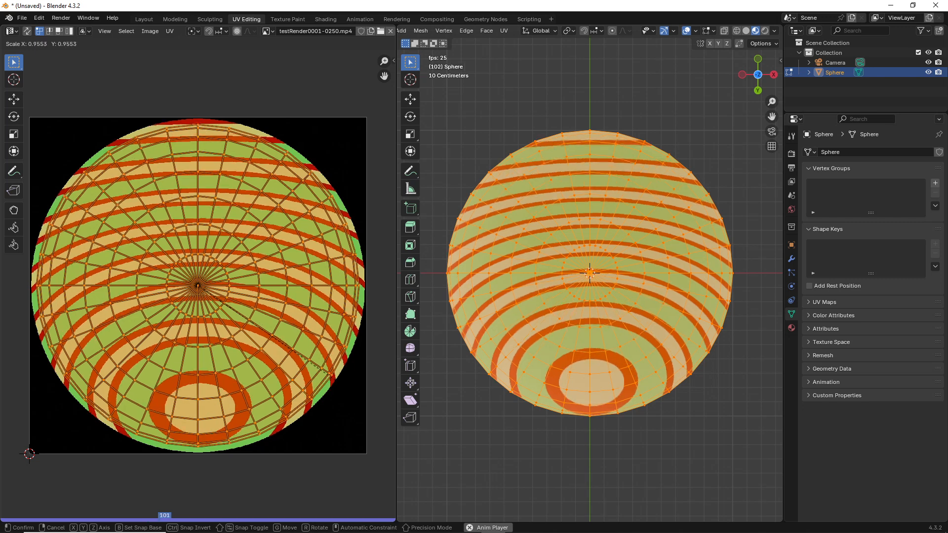
{"action": "left_click", "coordinate": [343, 386]}
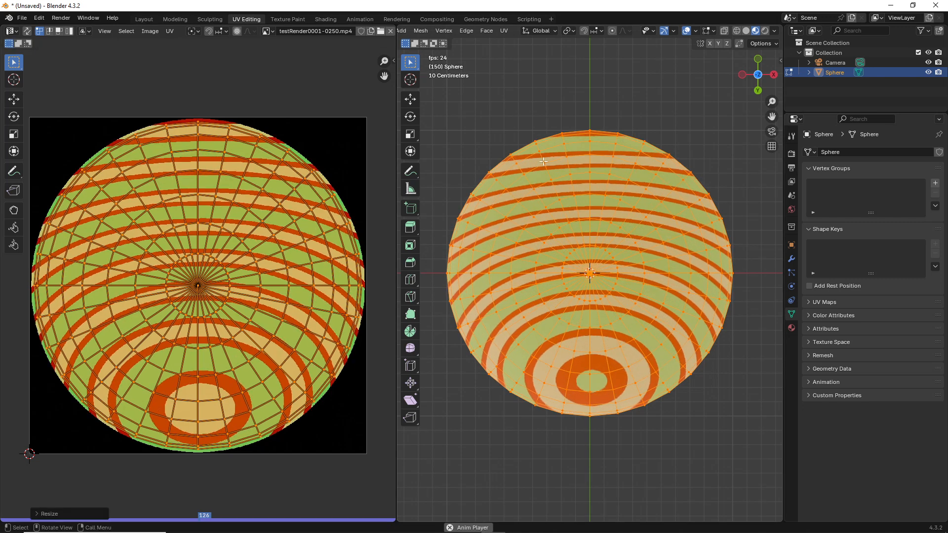
Step: Show the playing dome in rendered shading in the Layout workspace, viewed close up from inside
{"action": "left_click", "coordinate": [144, 18]}
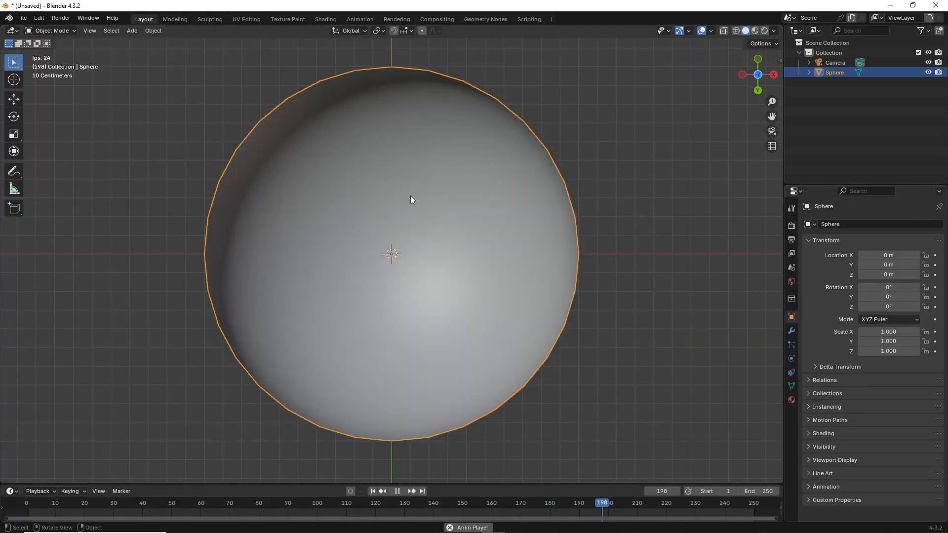
{"action": "left_click", "coordinate": [763, 31]}
{"action": "middle_click_drag", "start_coordinate": [497, 141], "coordinate": [505, 230]}
{"action": "scroll", "coordinate": [444, 271], "scroll_direction": "up", "scroll_amount": 5}
{"action": "middle_click_drag", "start_coordinate": [349, 239], "coordinate": [392, 298]}
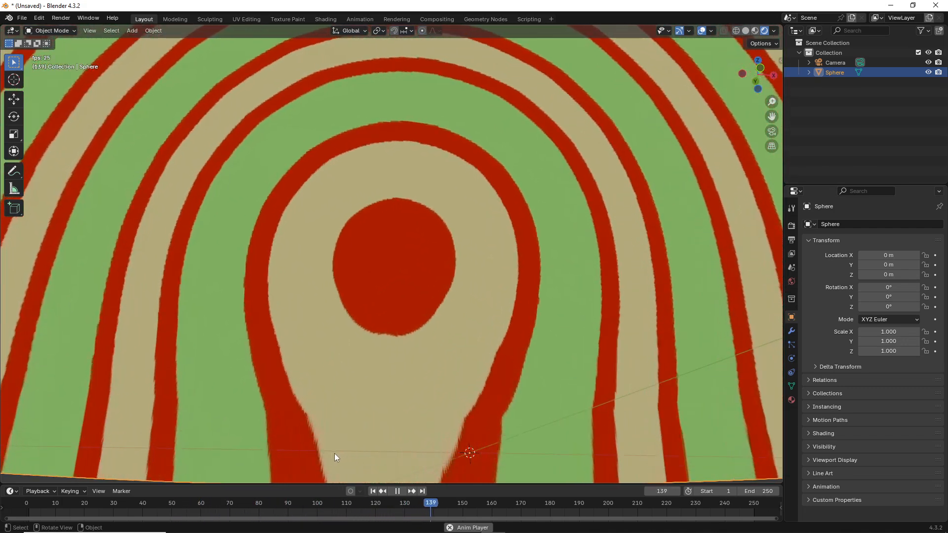
{"action": "middle_click_drag", "start_coordinate": [389, 260], "coordinate": [302, 190]}
Step: Examine the moving wave pattern inside the dome from several angles, pausing and resuming playback, and stop the animation
{"action": "key", "text": "space"}
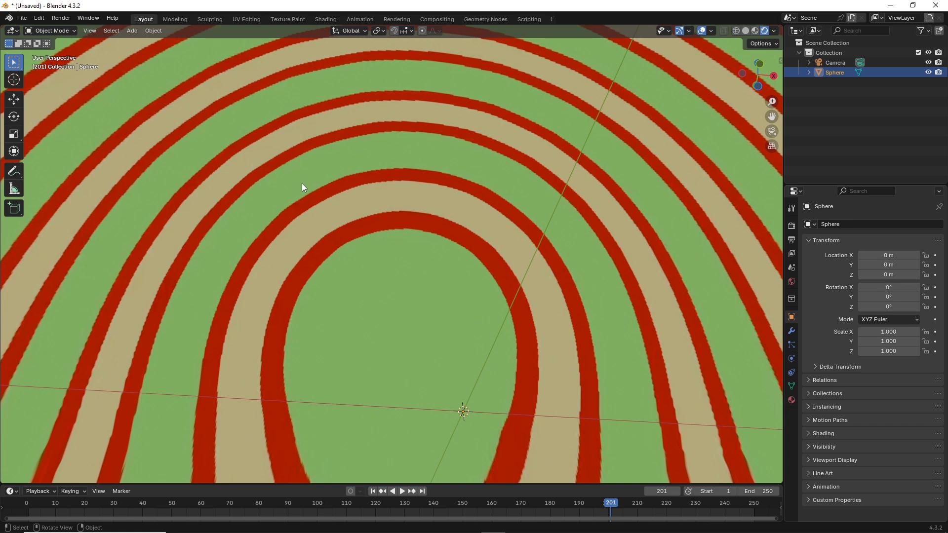
{"action": "key", "text": "space"}
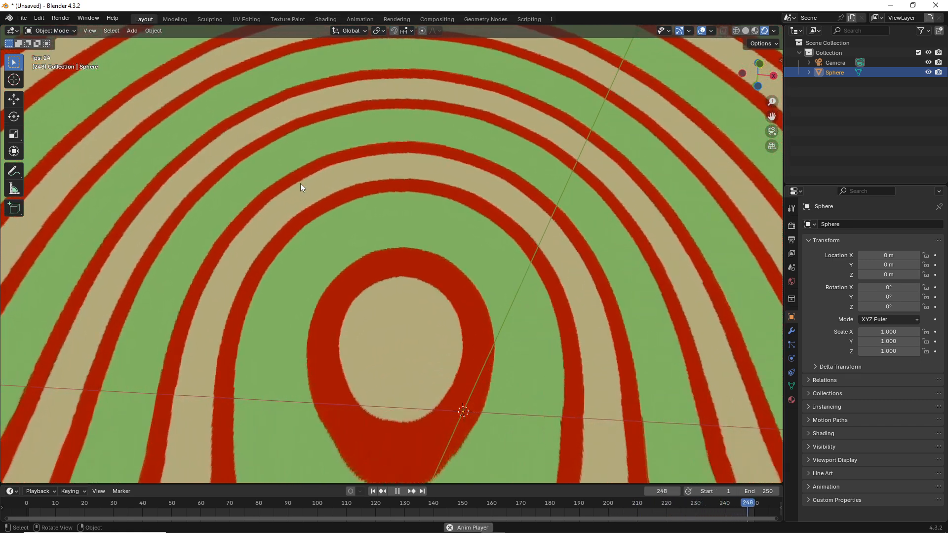
{"action": "scroll", "coordinate": [309, 169], "scroll_direction": "down", "scroll_amount": 4}
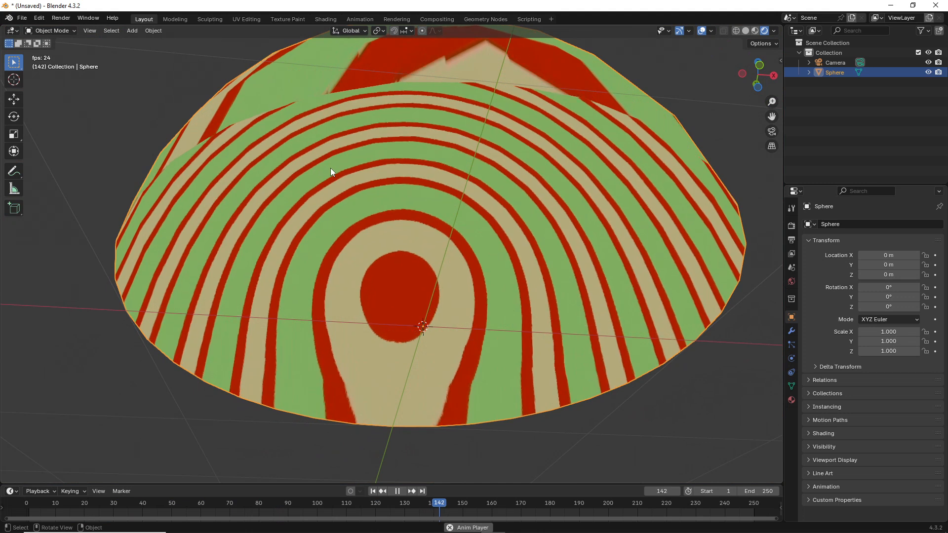
{"action": "mouse_move", "coordinate": [330, 167]}
{"action": "middle_mouse_down"}
{"action": "mouse_move", "coordinate": [295, 175]}
{"action": "mouse_move", "coordinate": [325, 177]}
{"action": "middle_mouse_up"}
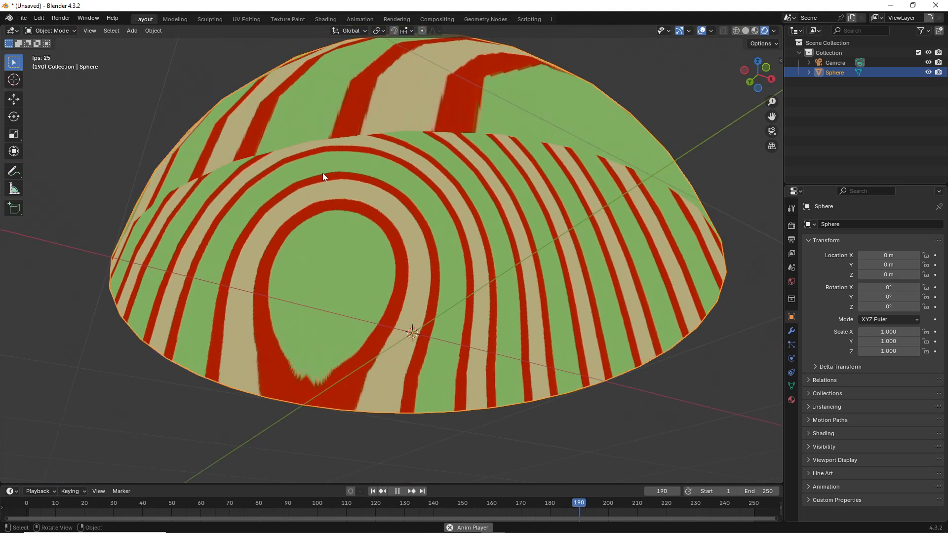
{"action": "middle_click_drag", "start_coordinate": [321, 165], "coordinate": [294, 160]}
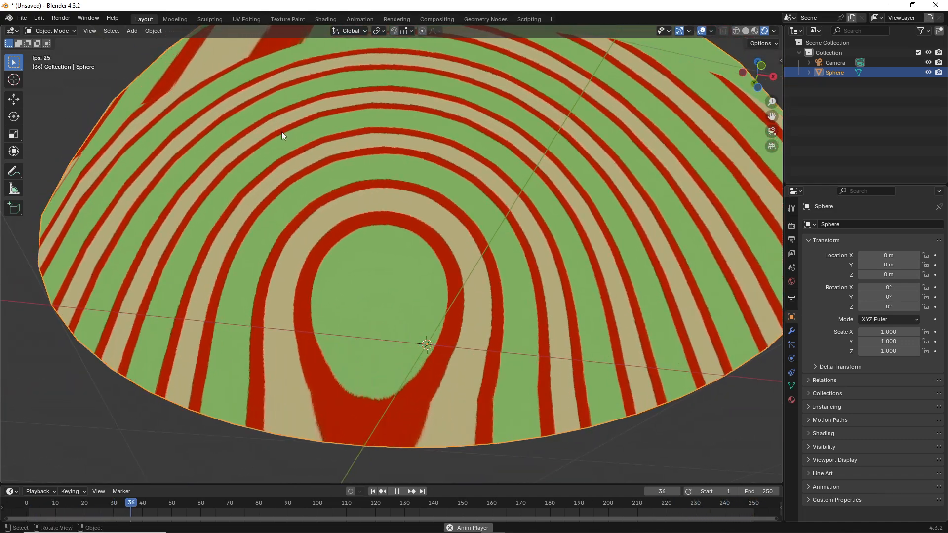
{"action": "key", "text": "space"}
Step: Switch to the browser to look at the Immersive Study page, and return to Blender
{"action": "key", "text": "alt+Tab"}
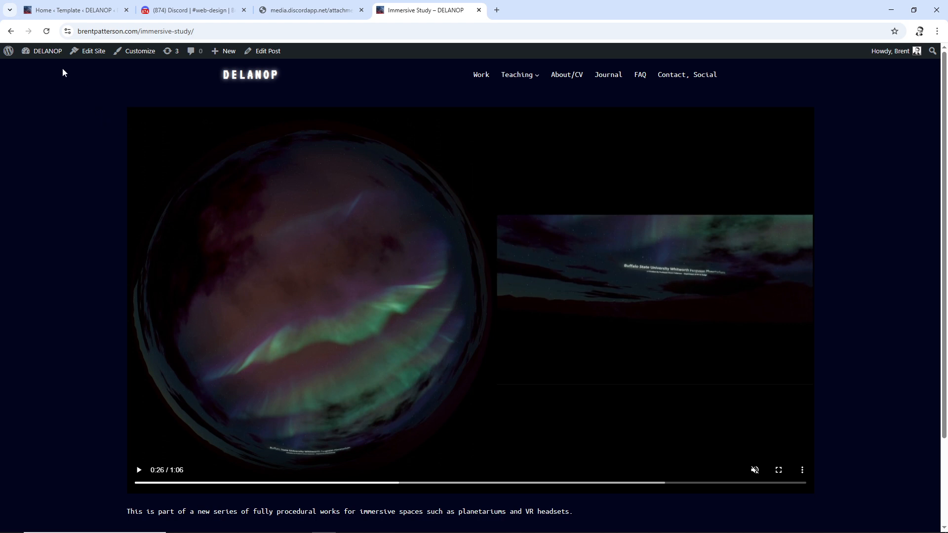
{"action": "mouse_move", "coordinate": [54, 51]}
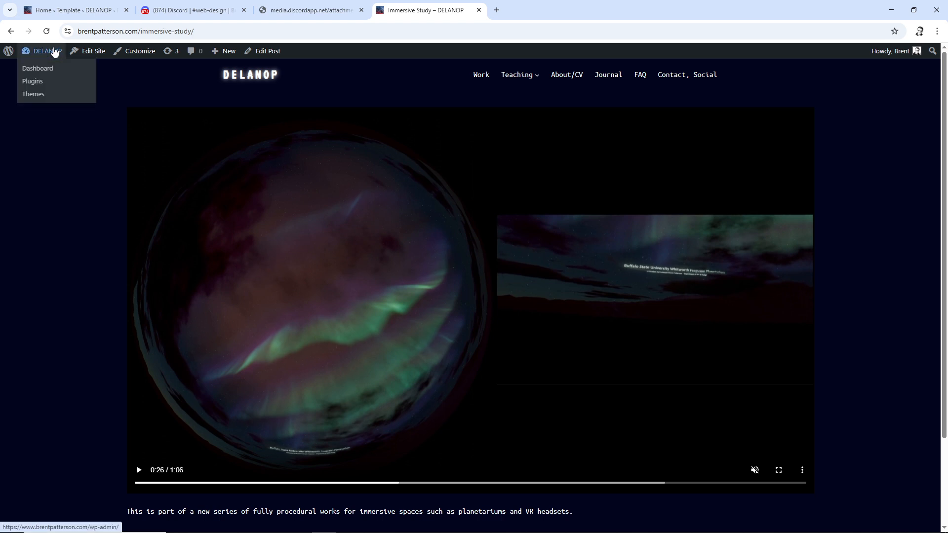
{"action": "key", "text": "alt+Tab"}
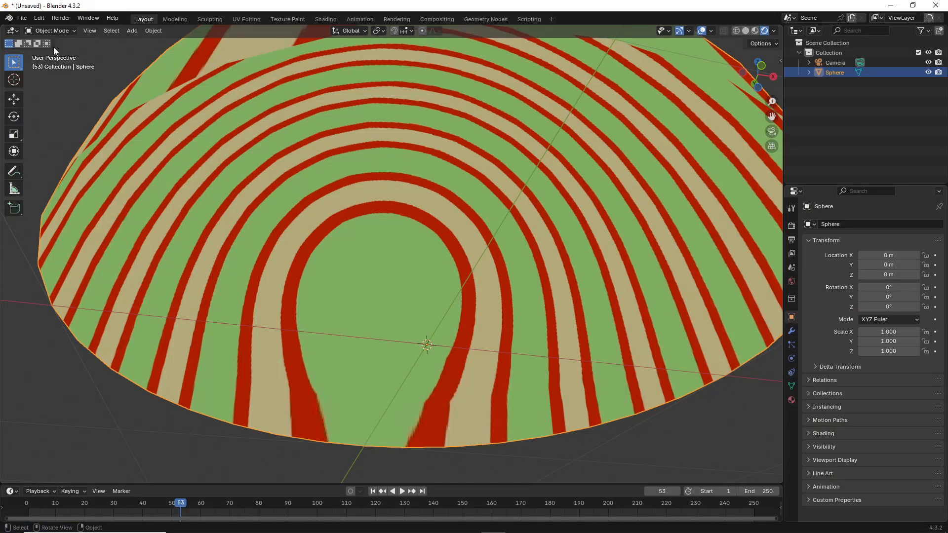
Step: Open the recent file immersive1.blend and set its viewport to rendered shading
{"action": "left_click", "coordinate": [21, 18]}
{"action": "mouse_move", "coordinate": [42, 46]}
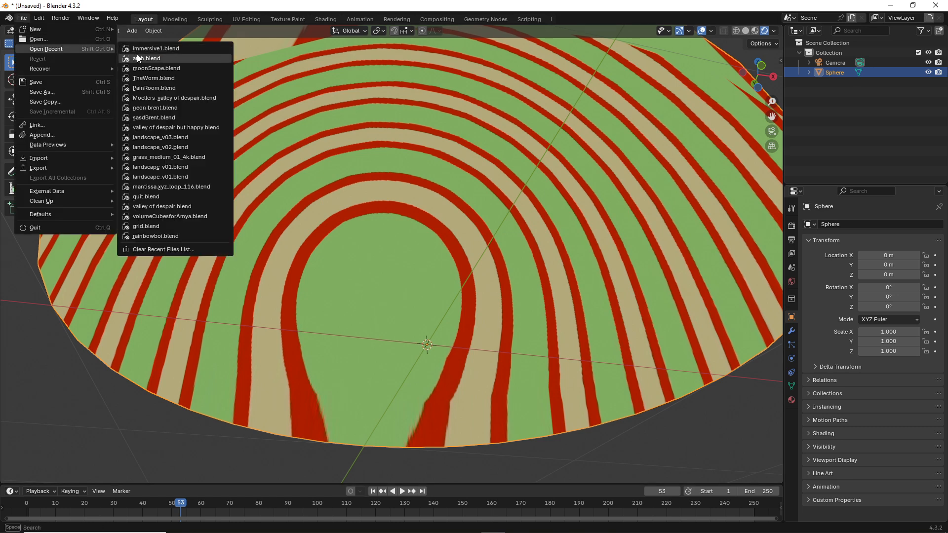
{"action": "left_click", "coordinate": [139, 51]}
{"action": "left_click", "coordinate": [492, 289]}
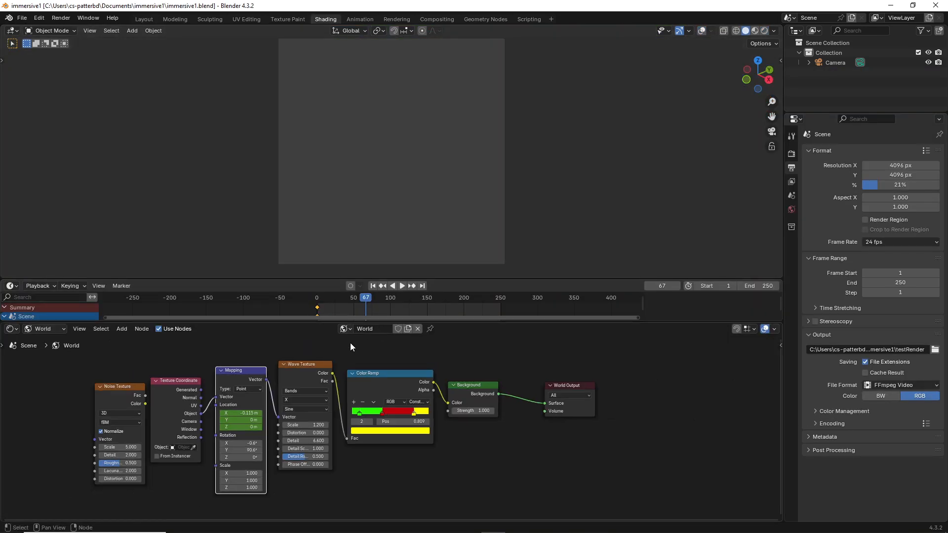
{"action": "left_click", "coordinate": [755, 30]}
{"action": "left_click", "coordinate": [764, 30]}
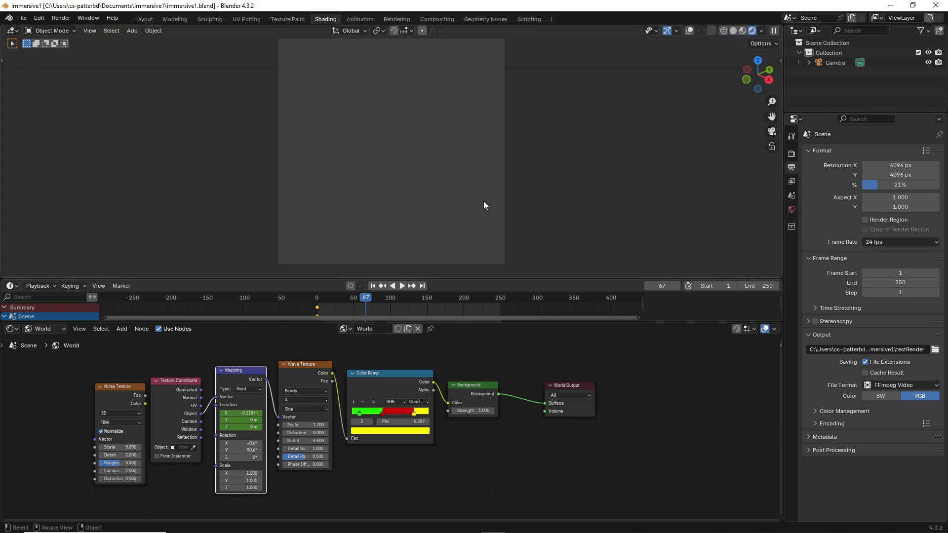